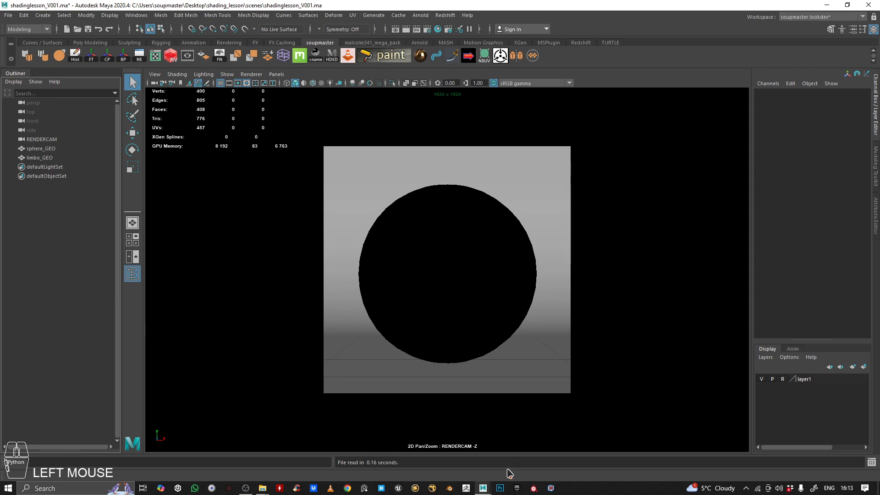
left_click(245, 488)
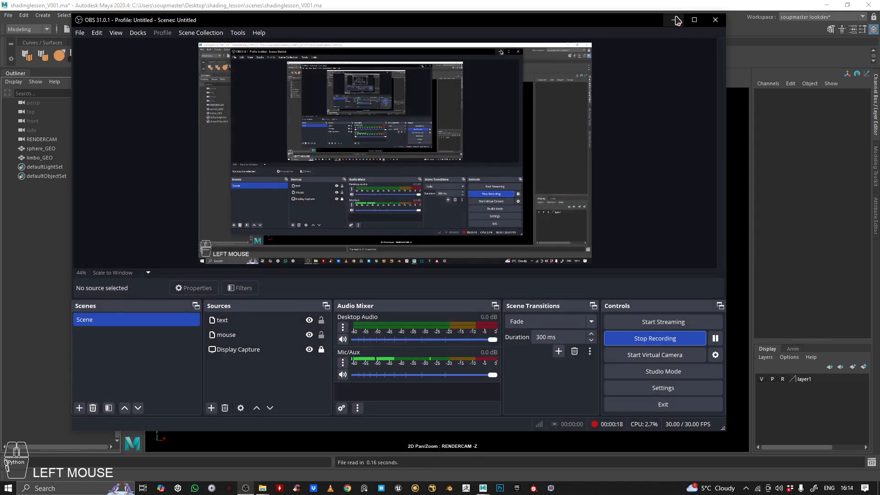
left_click(676, 20)
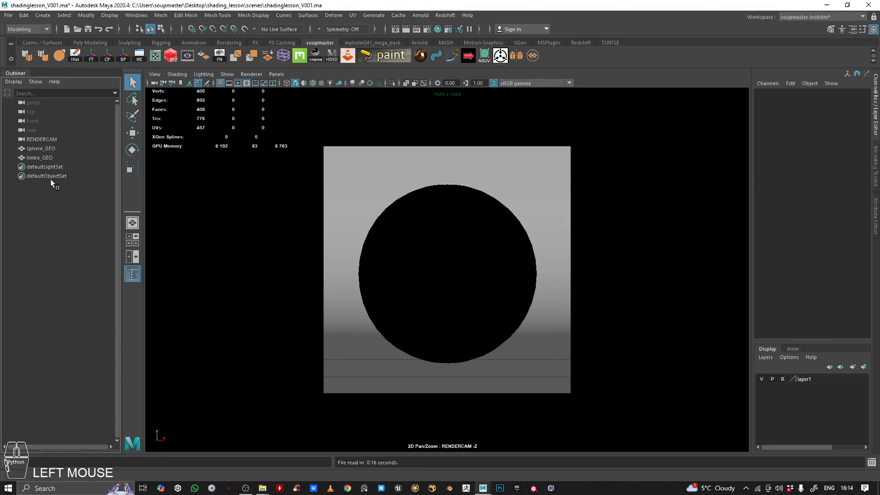
Step: Inspect the scene's contents by selecting sphere_GEO, limbo_GEO and RENDERCAM in turn, and clear the selection
left_click(38, 149)
left_click(32, 157)
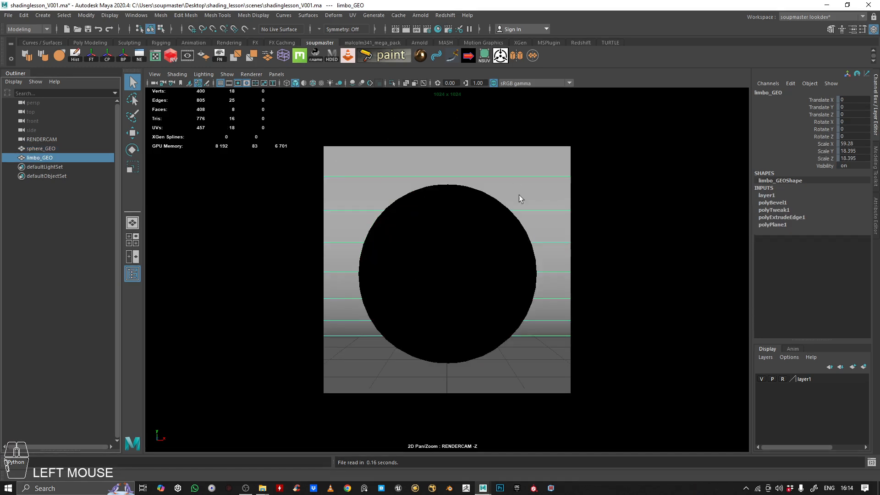
left_click(150, 211)
left_click(41, 140)
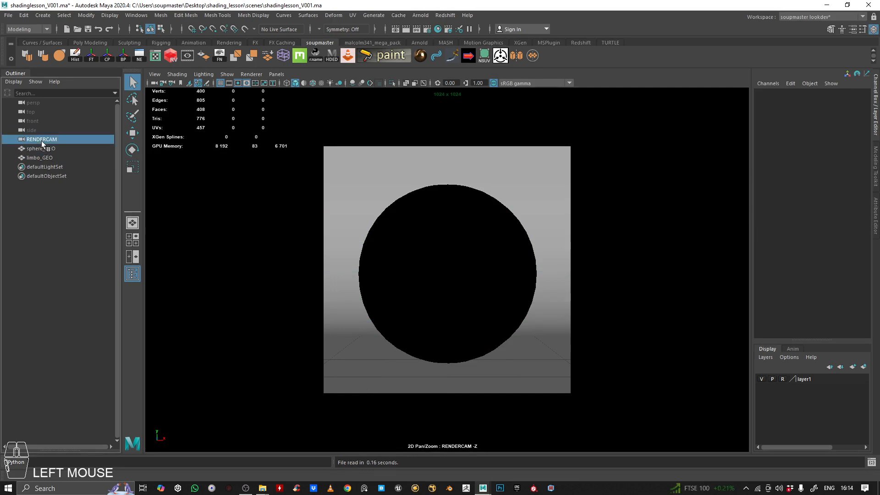
left_click(57, 264)
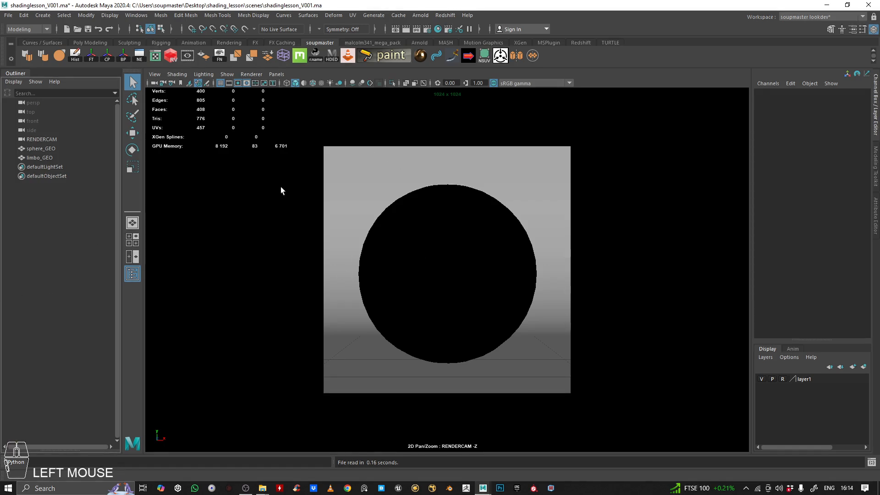
Step: Bring up the Arnold RenderView window, move it lower over the scene and minimize it
key("space")
left_click_drag(514, 225, 547, 249)
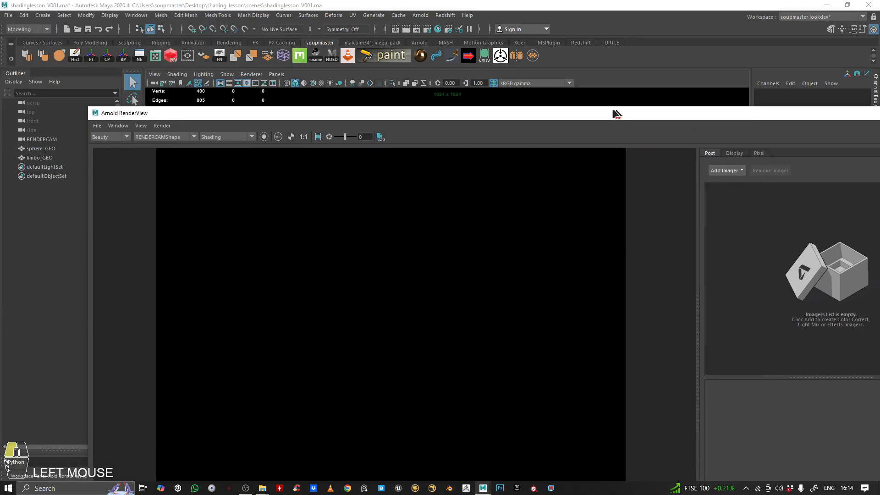
left_click_drag(590, 112, 527, 196)
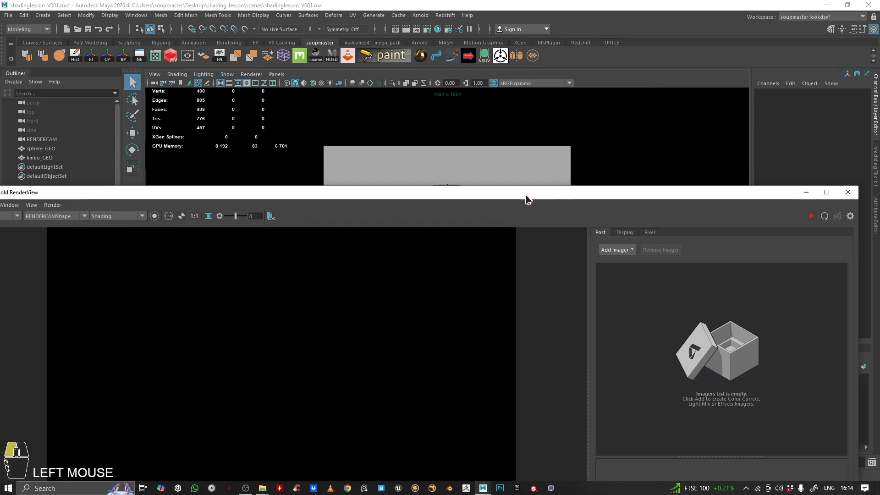
left_click(801, 192)
left_click(420, 15)
mouse_move(438, 61)
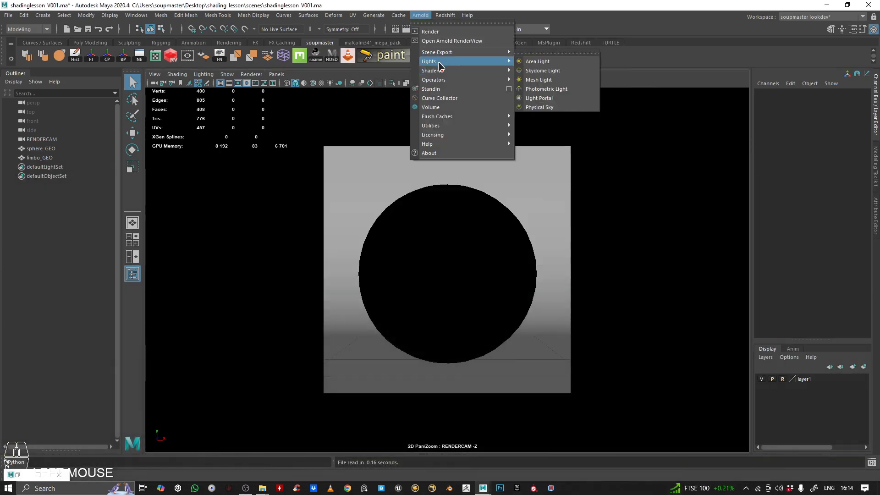
left_click(43, 15)
mouse_move(78, 67)
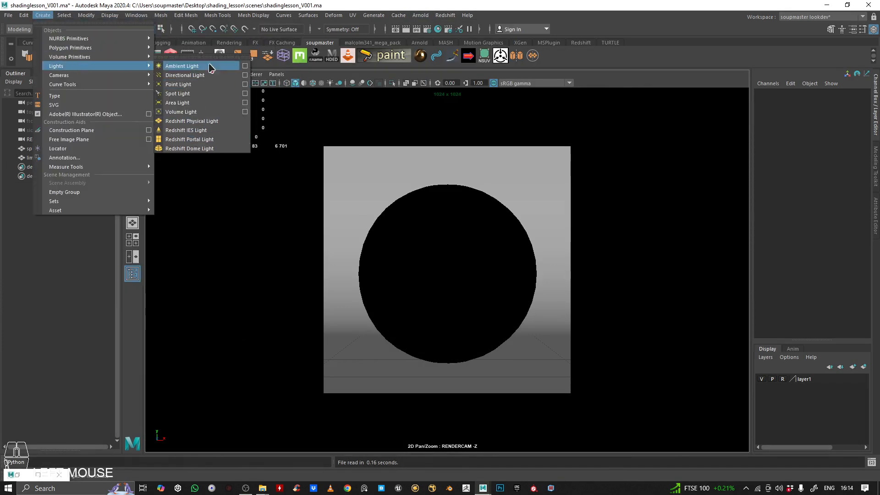
left_click(80, 308)
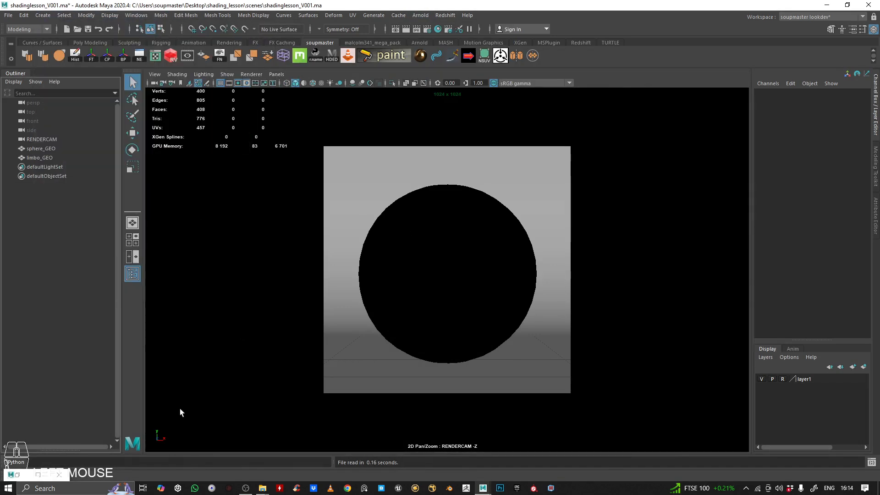
Step: Restore the Arnold RenderView, fit the whole frame in view and start a render through RENDERCAM
left_click(38, 475)
scroll(493, 167, "down", 1)
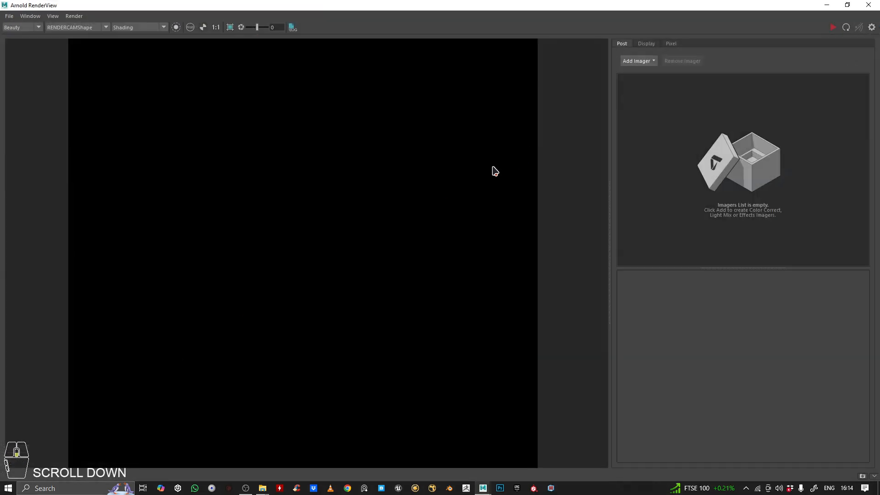
scroll(424, 206, "up", 1)
left_click(53, 16)
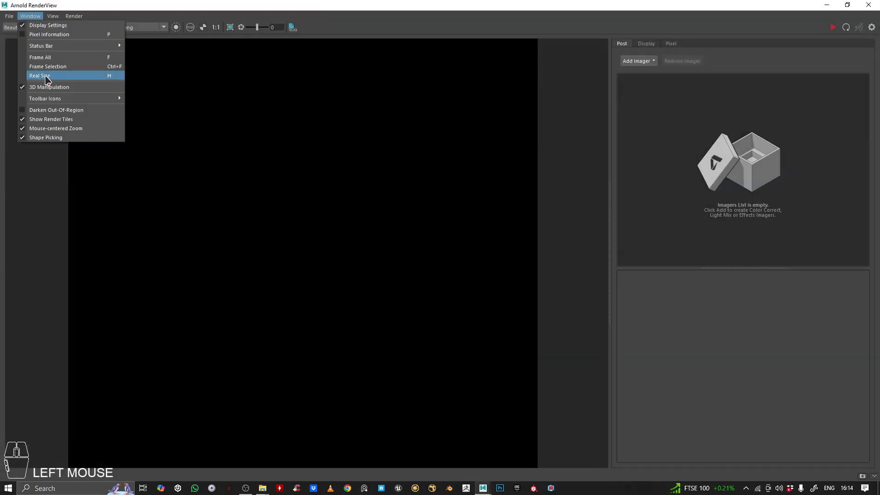
left_click(53, 96)
scroll(237, 169, "down", 3)
scroll(238, 169, "up", 2)
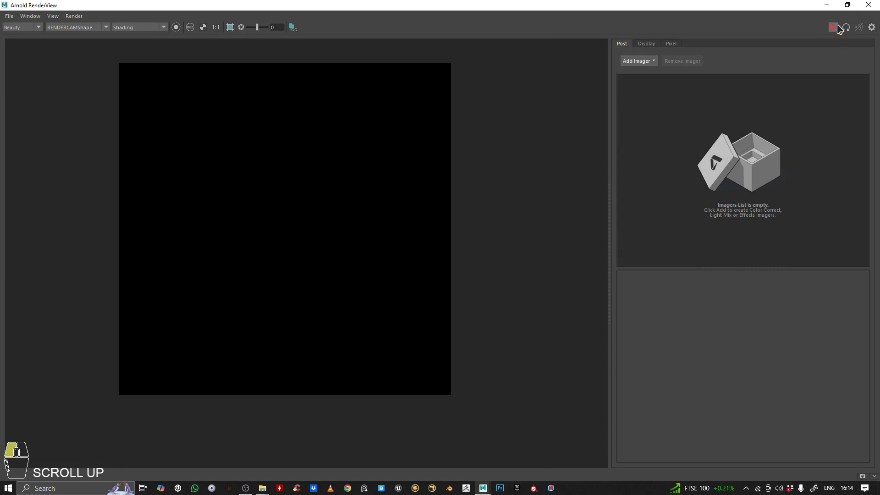
left_click(832, 27)
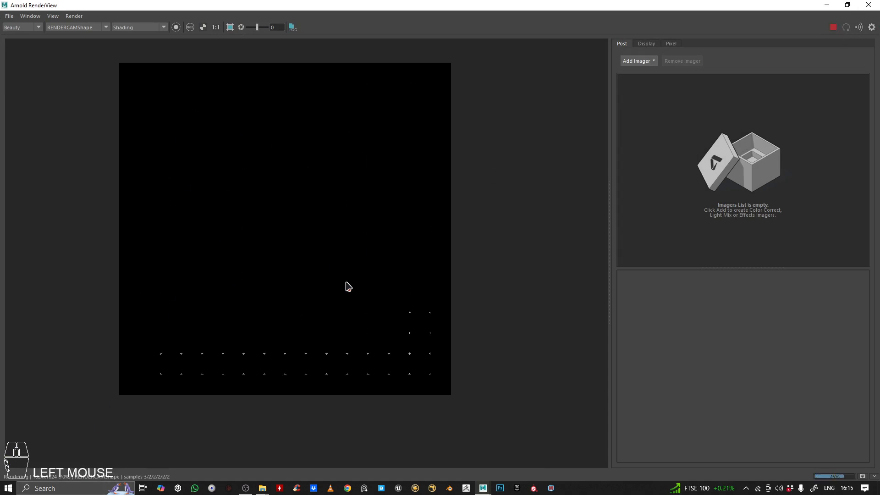
Step: Check the render's alpha channel, return to the colour view, stop the render and minimize the Arnold RenderView
left_click(203, 28)
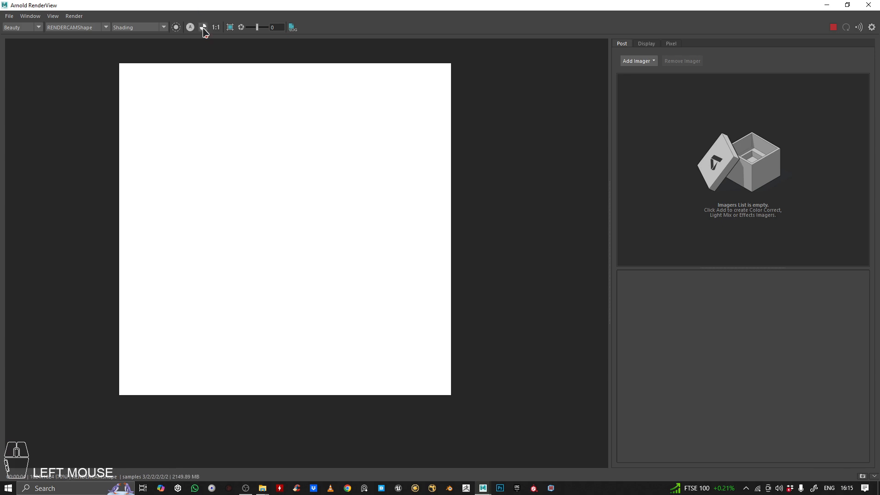
left_click(203, 28)
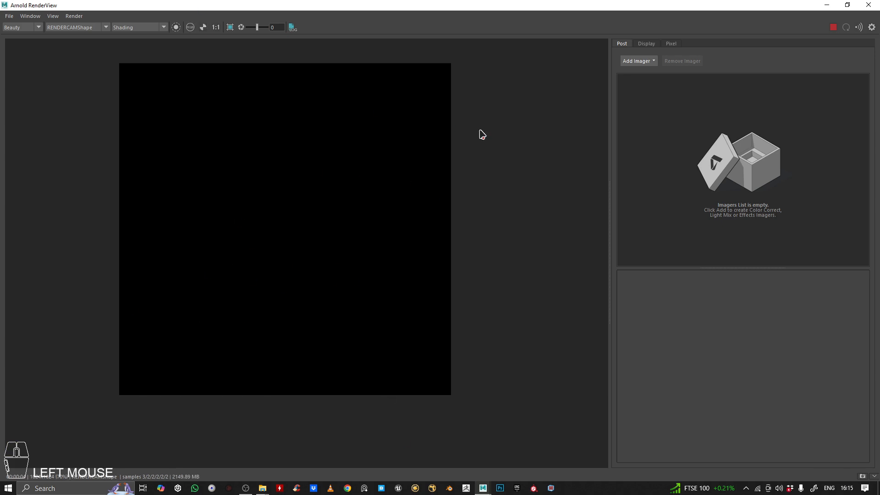
left_click(833, 27)
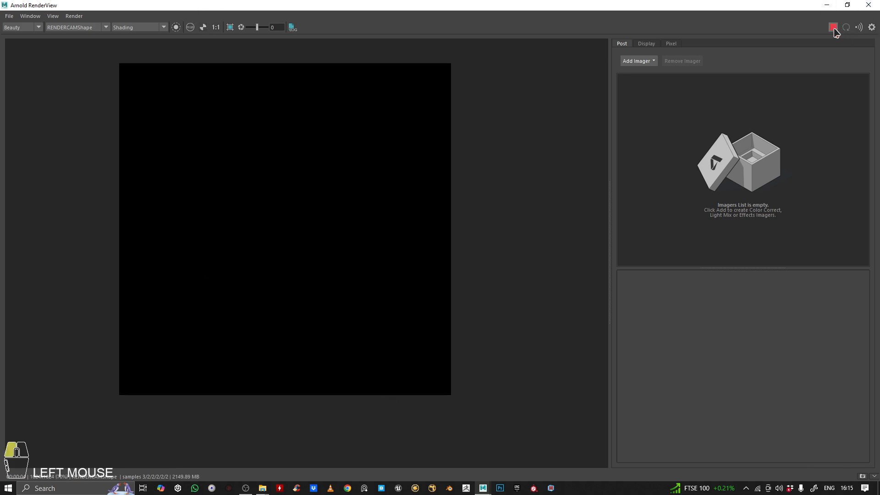
left_click(826, 6)
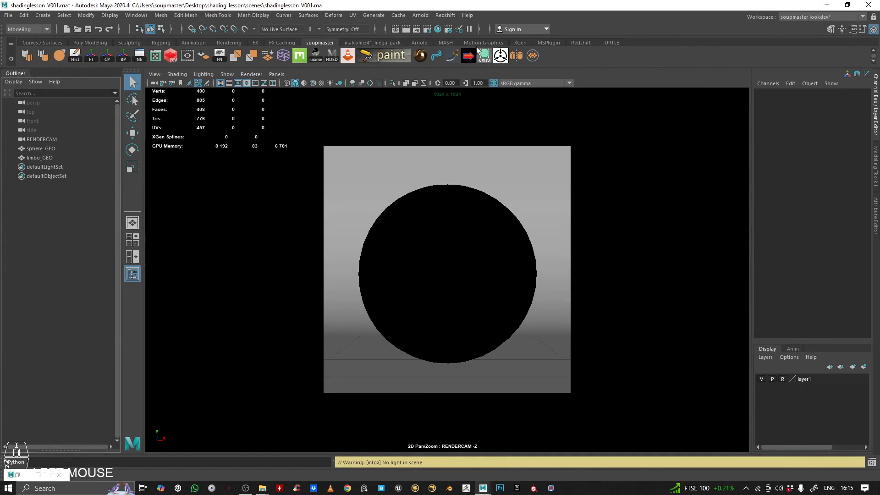
Step: Compare the light types Arnold offers with the standard and Redshift lights available for creation
left_click(415, 14)
left_click(422, 16)
left_click(421, 16)
mouse_move(440, 62)
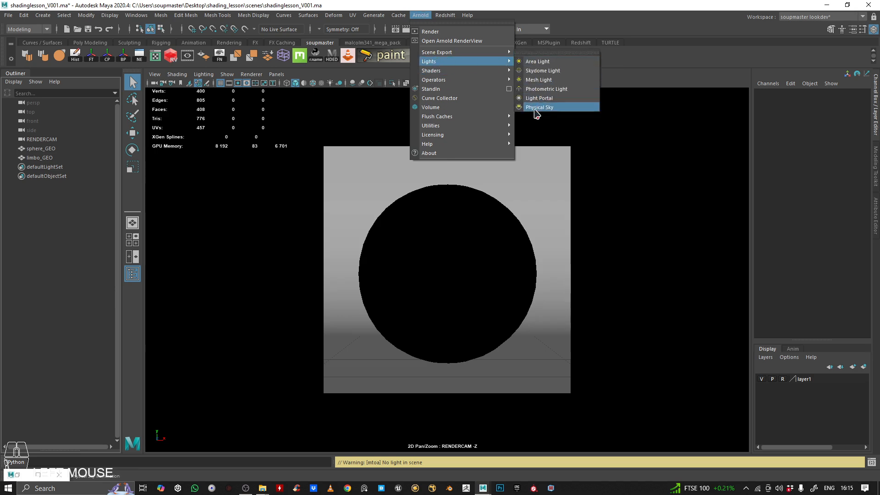
left_click(299, 216)
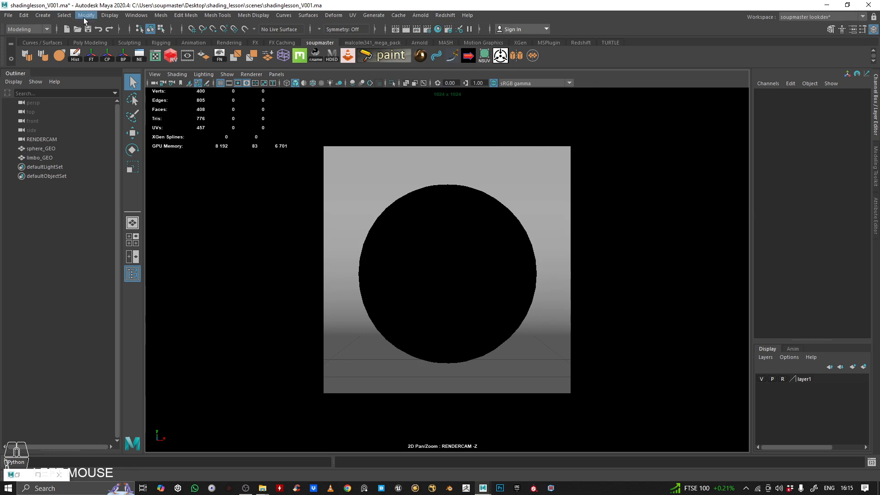
left_click(42, 17)
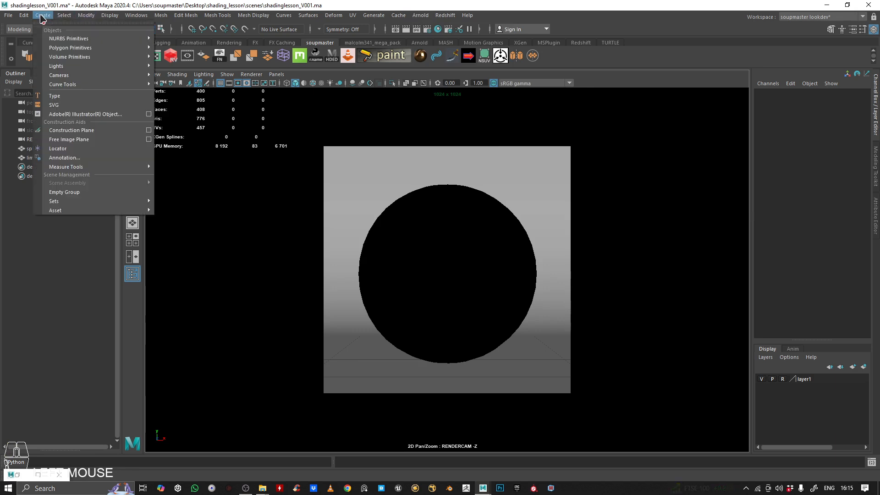
mouse_move(71, 67)
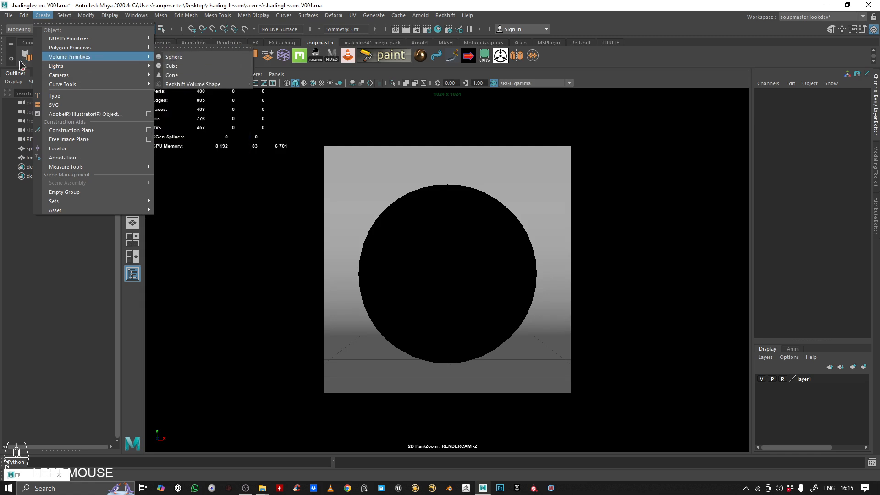
left_click(19, 263)
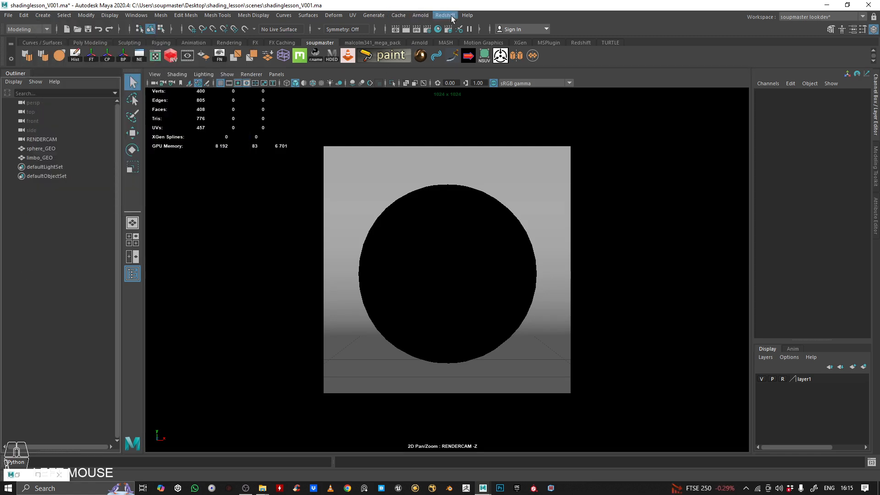
left_click(420, 15)
mouse_move(448, 62)
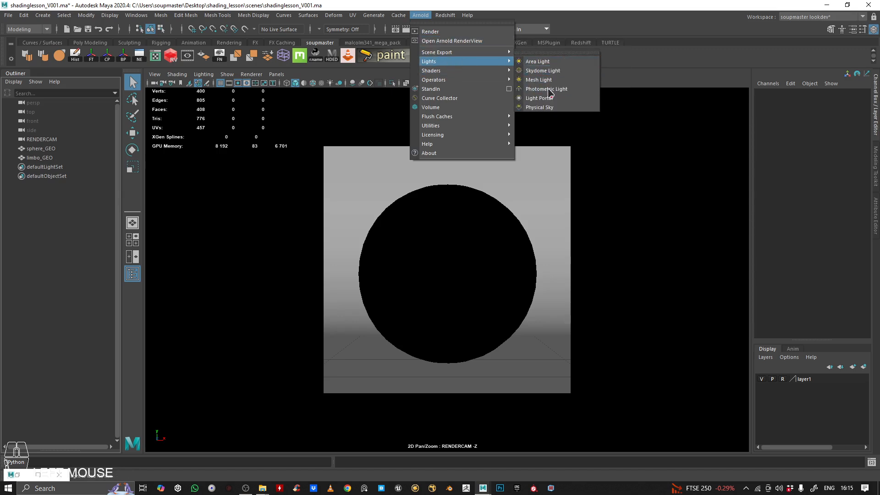
mouse_move(95, 15)
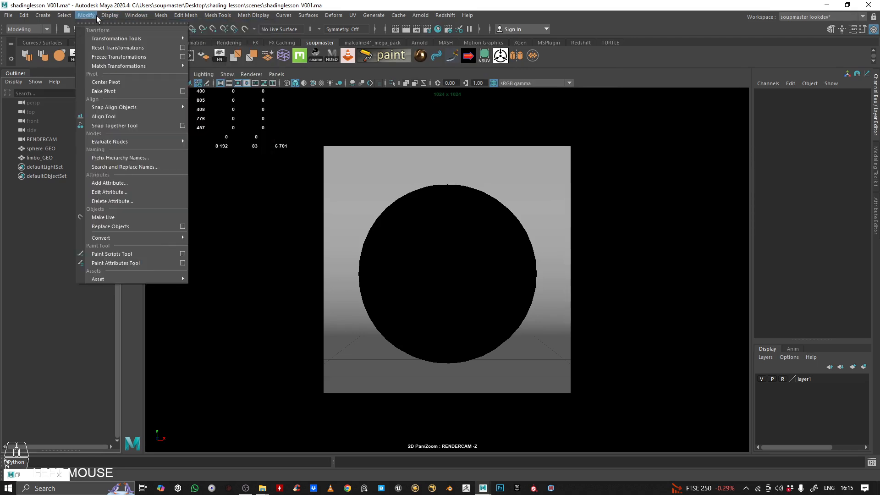
mouse_move(122, 17)
mouse_move(42, 15)
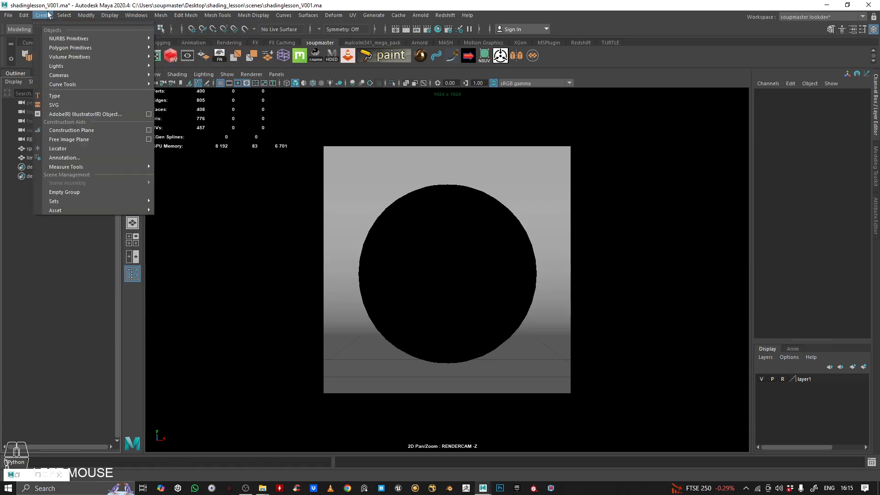
mouse_move(57, 66)
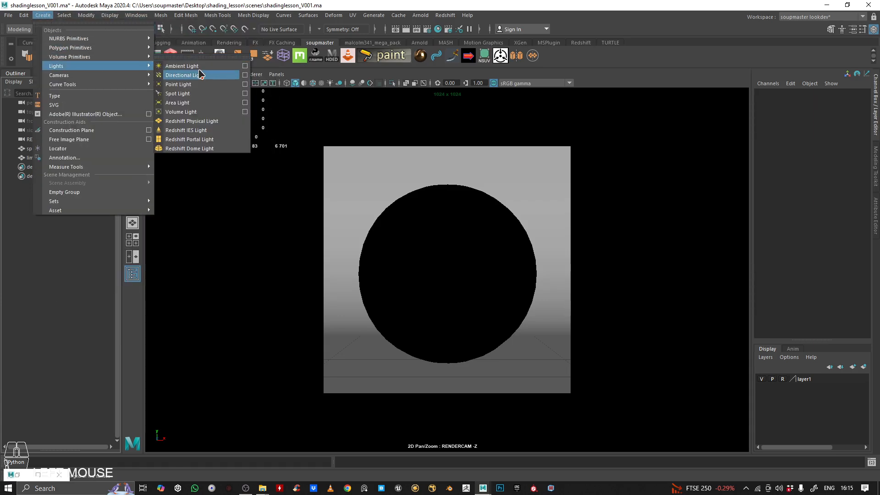
left_click(420, 16)
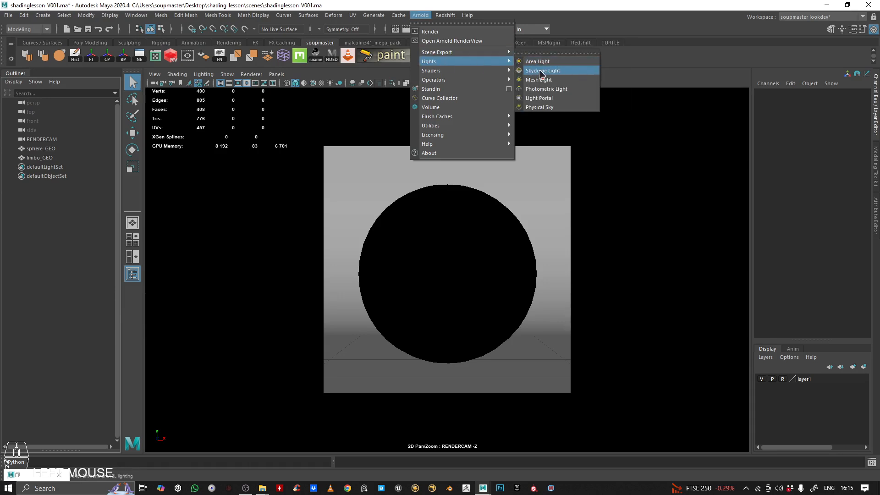
left_click(43, 15)
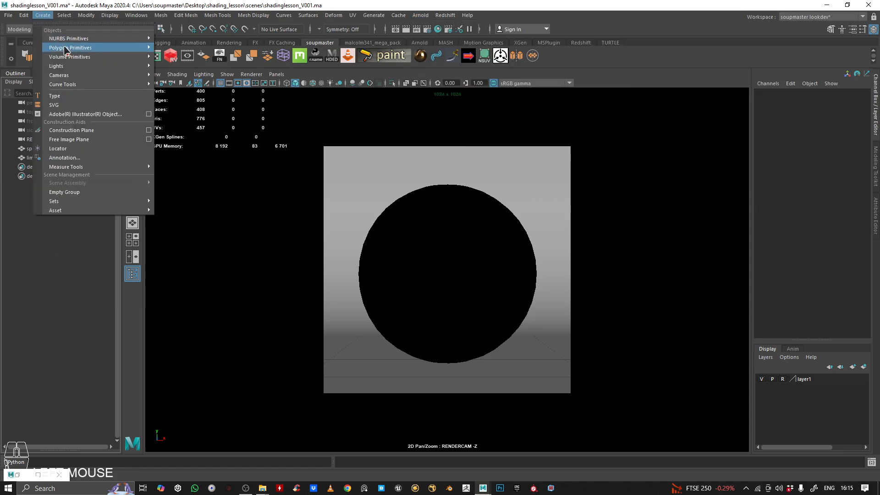
mouse_move(74, 66)
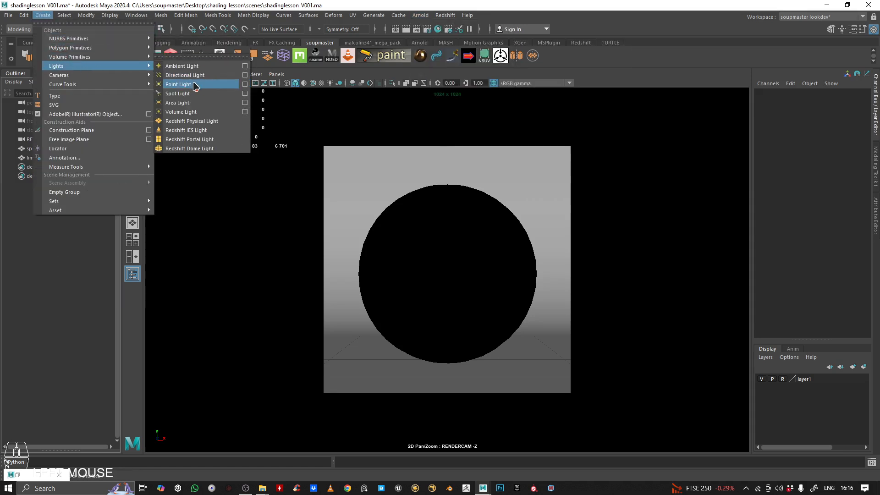
left_click(418, 14)
left_click(420, 15)
mouse_move(450, 63)
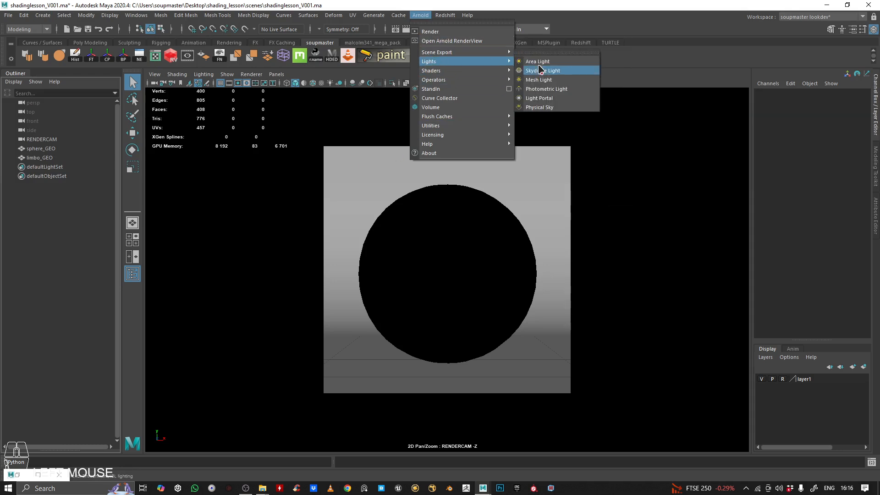
left_click(65, 241)
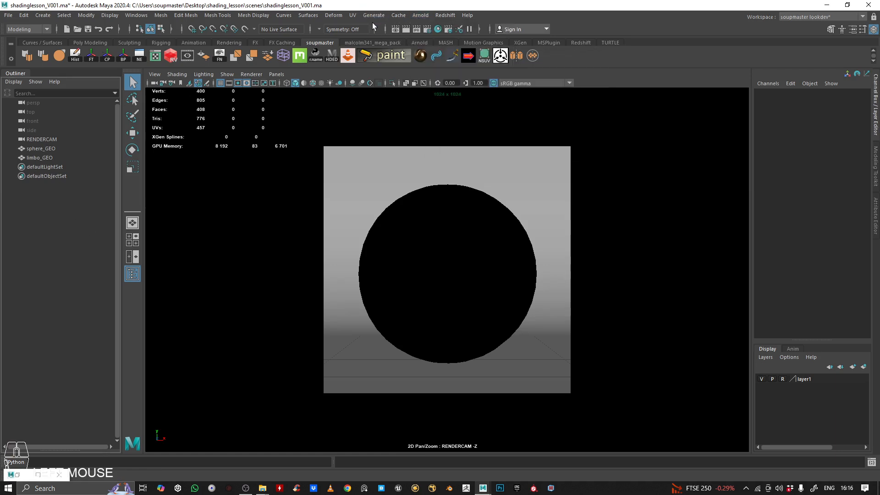
Step: Create an Arnold area light in the scene
left_click(420, 15)
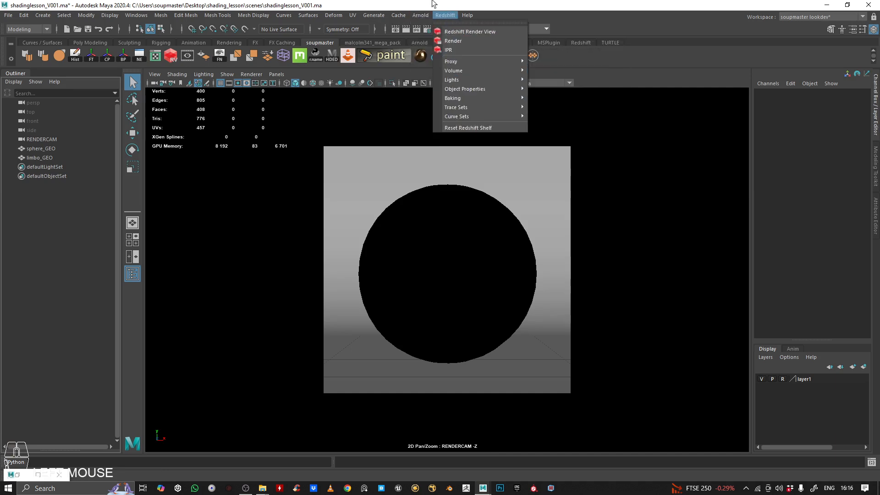
mouse_move(433, 64)
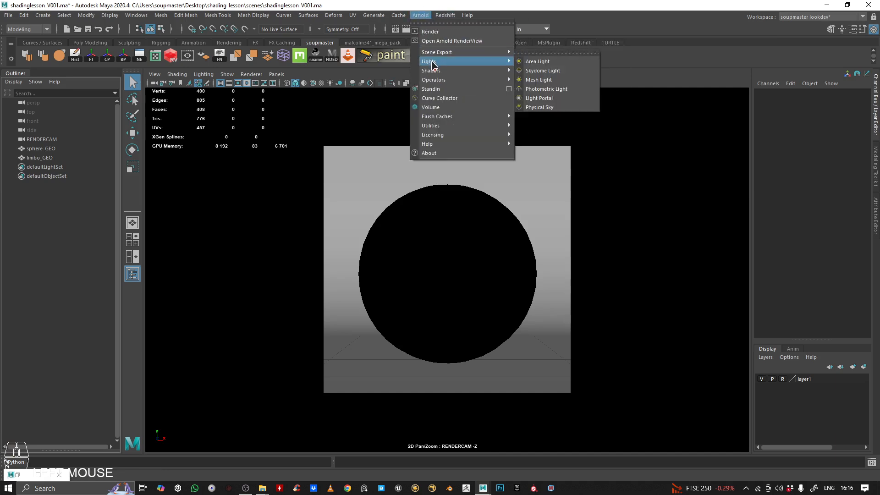
left_click(543, 63)
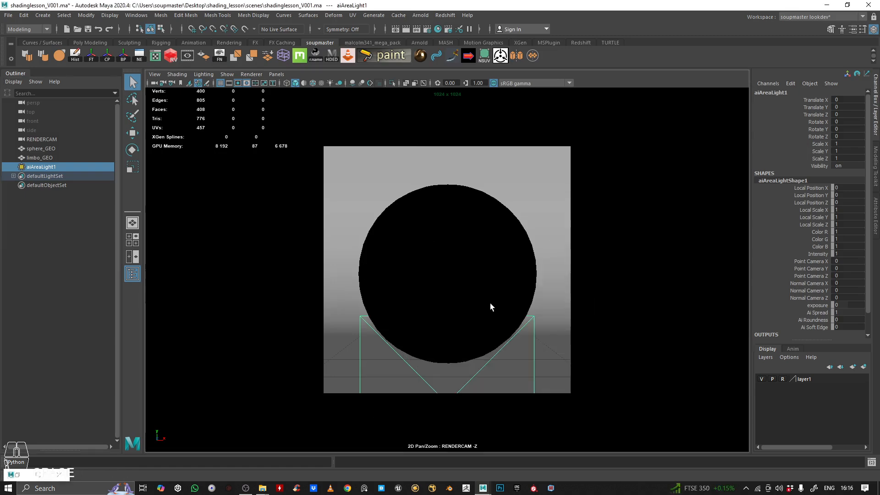
Step: Show the scene through the persp camera in a single enlarged view and turn on viewport anti-aliasing
key("space")
left_click(276, 74)
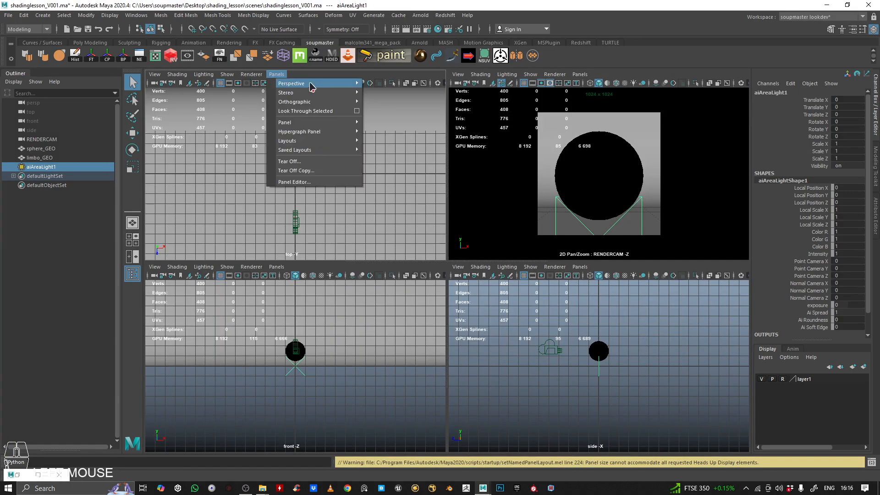
mouse_move(321, 83)
left_click(393, 94)
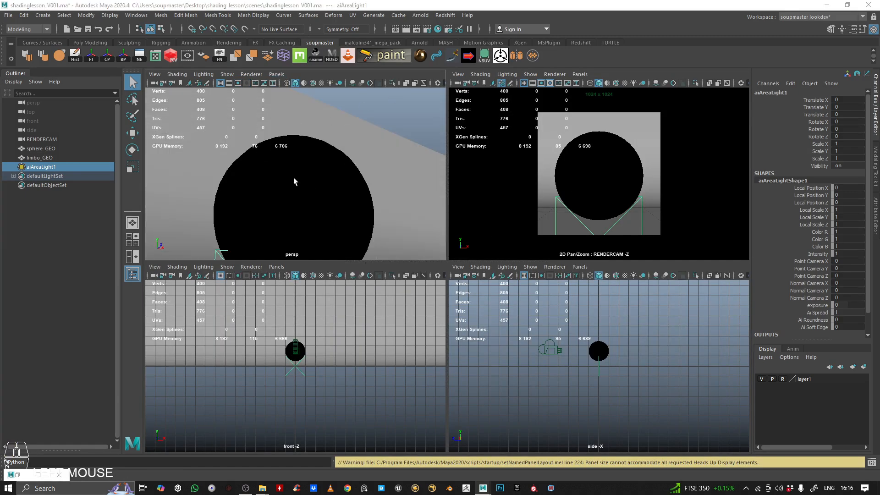
key("space")
scroll(384, 191, "down", 3)
left_click_drag(384, 192, 466, 279, "alt")
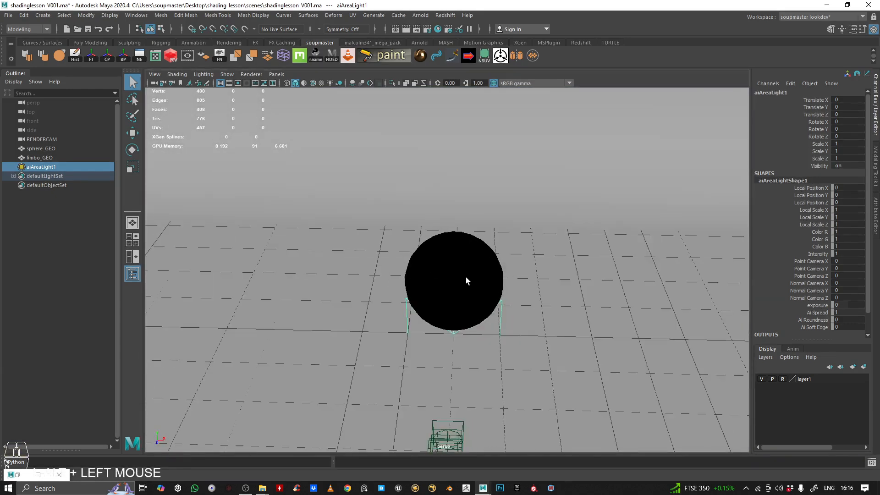
middle_click_drag(463, 275, 443, 235, "alt")
key("w")
left_click_drag(442, 234, 428, 197, "alt")
left_click(370, 83)
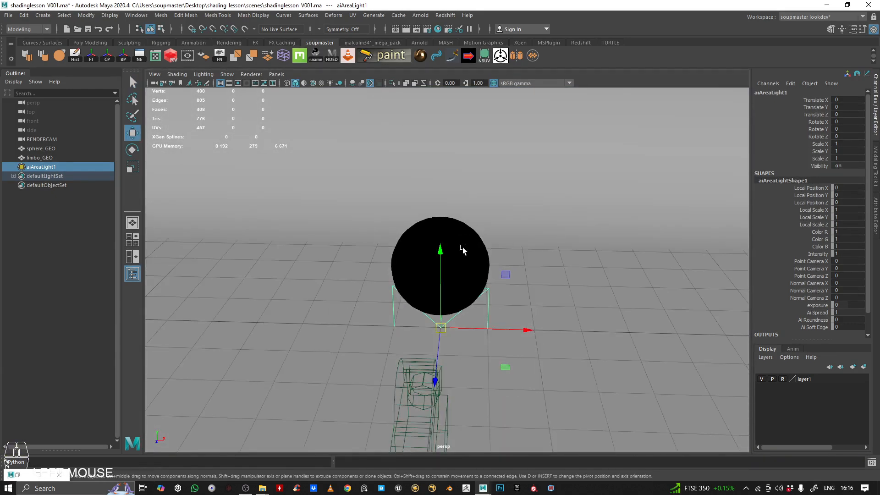
Step: Move the area light to X 3.031, Y 1.793, rotate it 90 degrees in Y and scale it uniformly to 1.484
left_click_drag(505, 275, 526, 235)
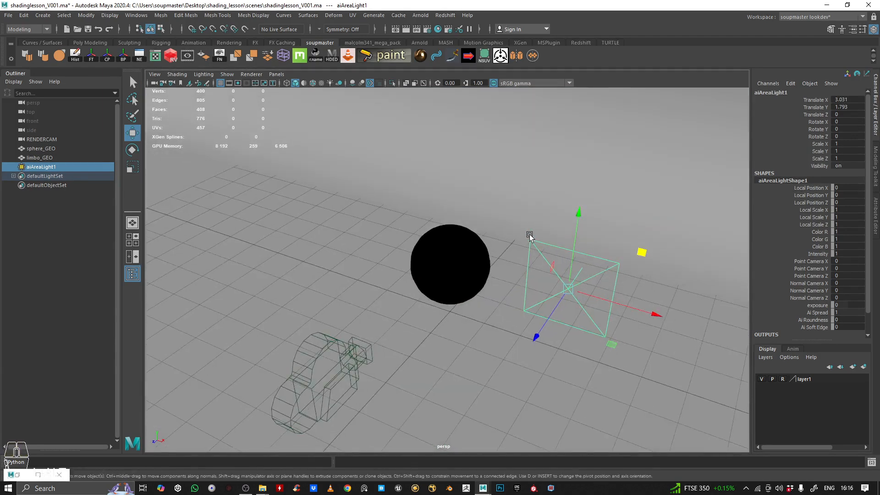
key("e")
left_click_drag(573, 338, 561, 260)
key("r")
Step: Raise the area light to Y 3.252 and tilt it to -31.305 degrees in X towards the sphere
key("w")
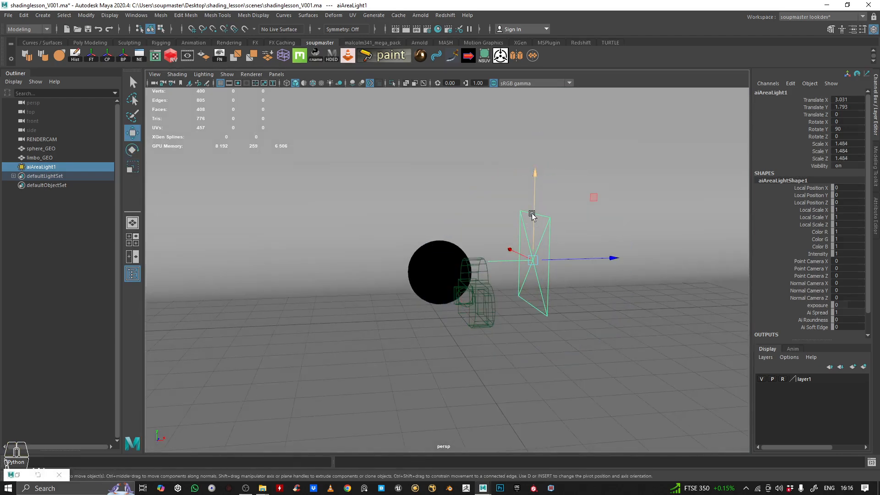
left_click_drag(531, 216, 458, 210)
key("e")
Step: Examine the area light's position and aim relative to the sphere and render camera from several angles
key("space")
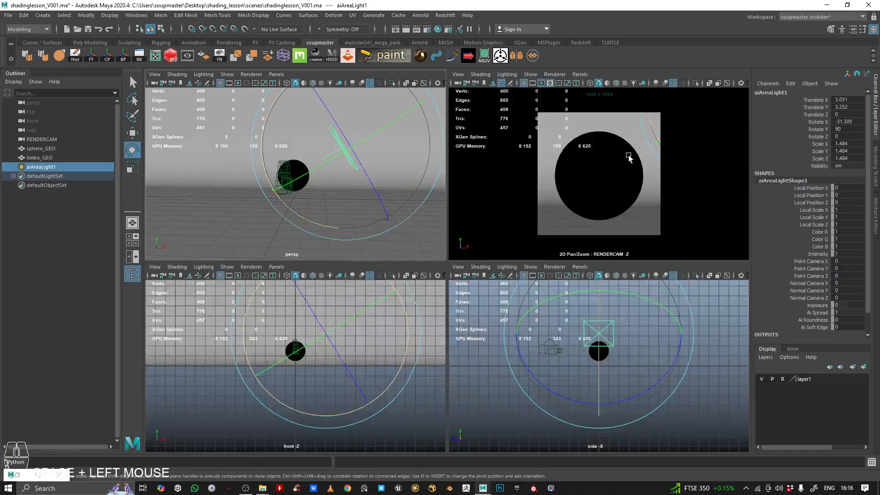
key("space")
left_click_drag(318, 194, 403, 198, "alt")
right_click_drag(403, 198, 498, 192, "alt")
left_click_drag(498, 193, 524, 348, "alt")
left_click_drag(367, 210, 559, 263, "alt")
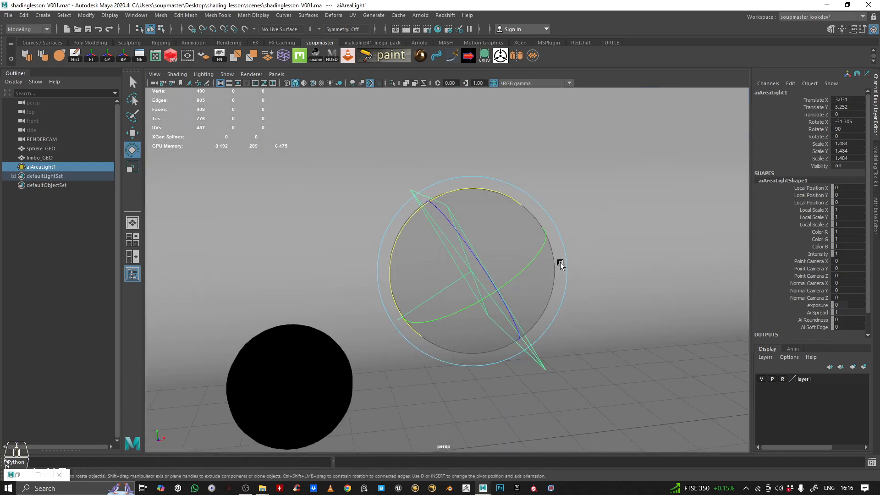
right_click_drag(409, 288, 523, 271, "alt")
middle_click_drag(523, 271, 565, 169, "alt")
mouse_move(474, 218)
right_mouse_down("alt")
mouse_move(466, 214)
mouse_move(477, 211)
right_mouse_up("alt")
left_click_drag(484, 239, 353, 291, "alt")
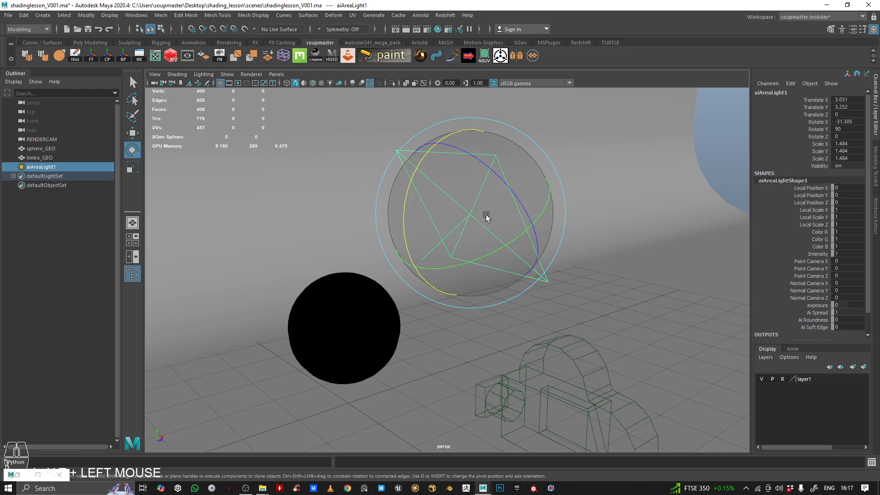
left_click_drag(435, 238, 533, 164, "alt")
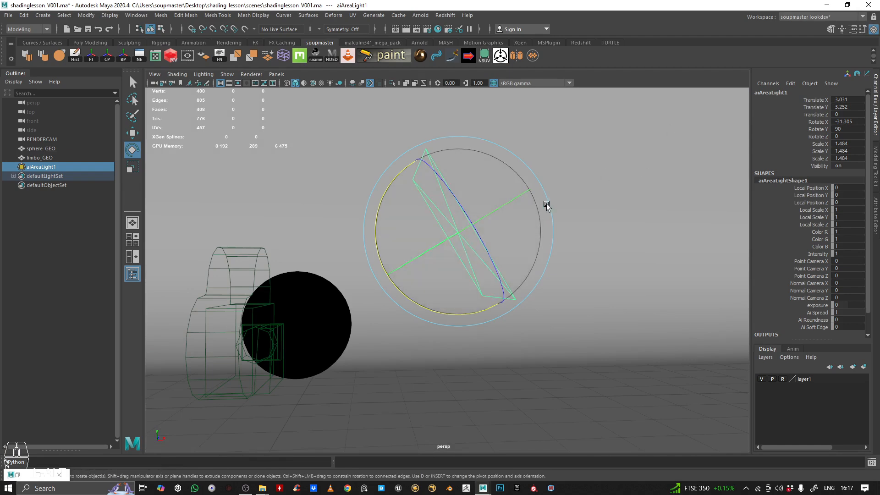
left_click_drag(546, 201, 479, 219, "alt")
left_click_drag(330, 299, 365, 261, "alt")
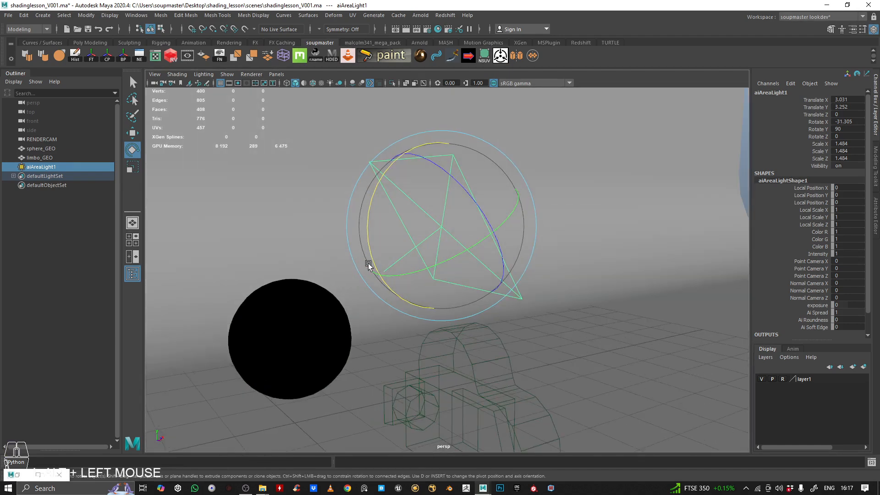
middle_click_drag(365, 262, 430, 208, "alt")
right_click_drag(431, 208, 472, 189, "alt")
left_click_drag(472, 188, 485, 202, "alt")
right_click_drag(484, 202, 473, 207, "alt")
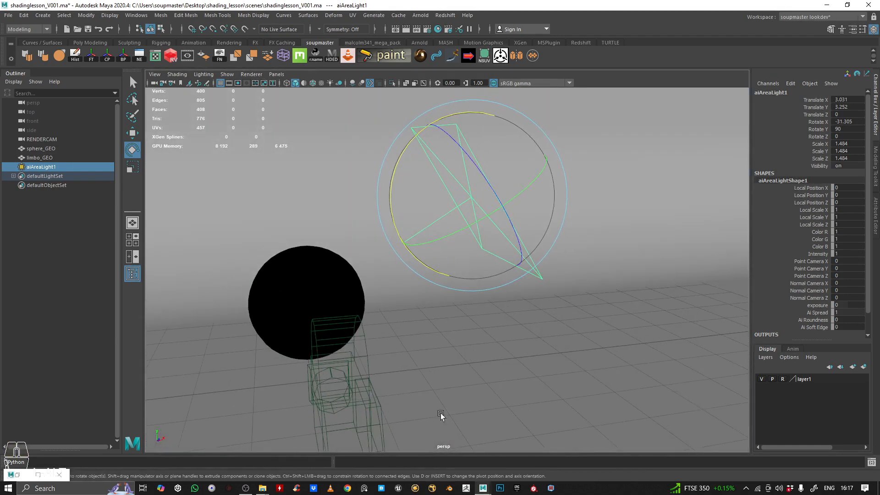
Step: Switch to Chrome and search Google in a new tab for "photograpy studio area light"
left_click(347, 488)
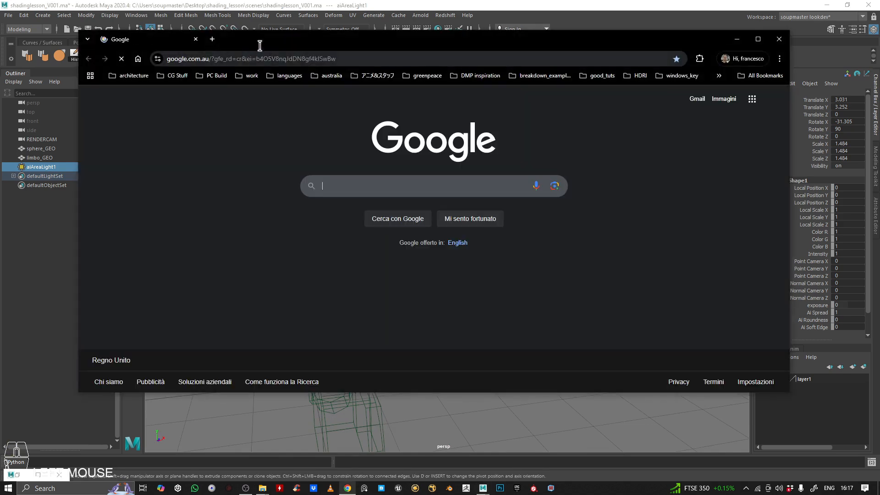
left_click(211, 39)
type("photograph")
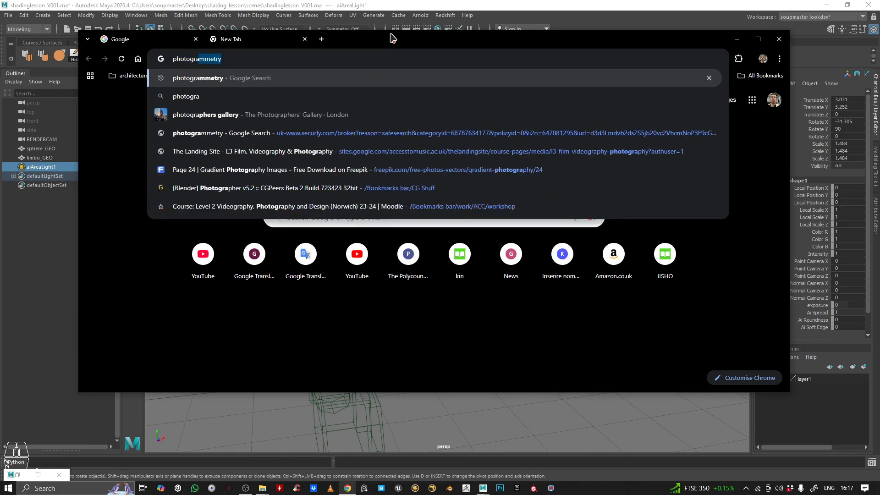
key("BackSpace")
type("y ")
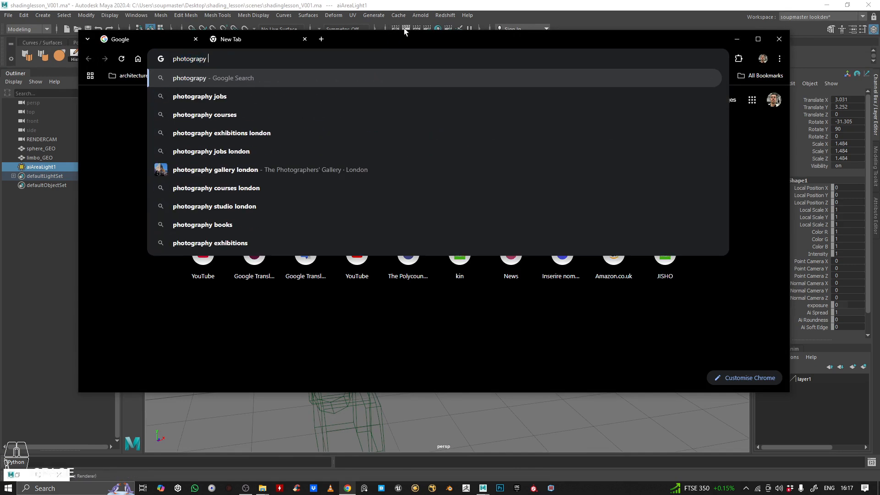
type("studio area light")
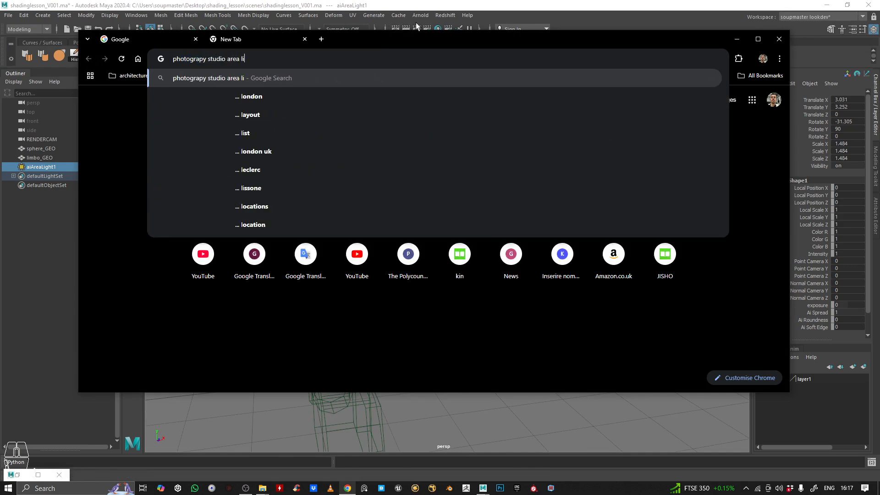
key("Return")
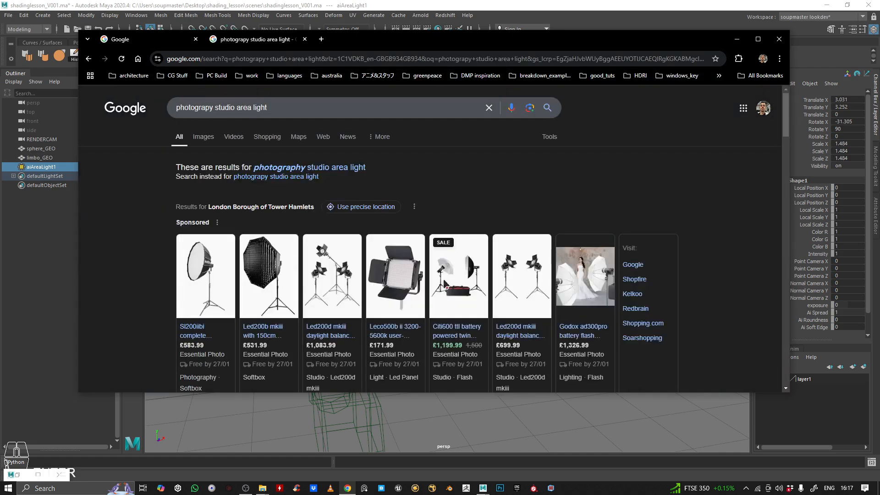
Step: Show the image results full screen and examine the Cineview Studios photo of studio lights as a reference
left_click(212, 136)
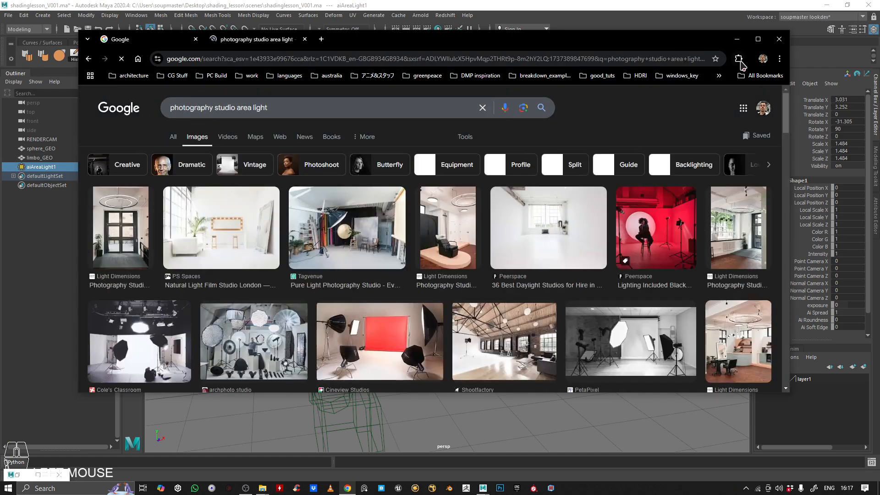
left_click(754, 40)
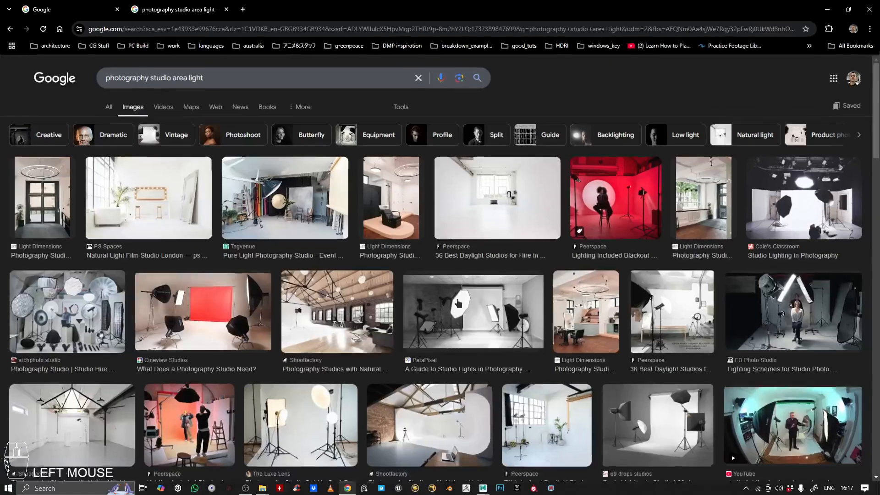
left_click(203, 316)
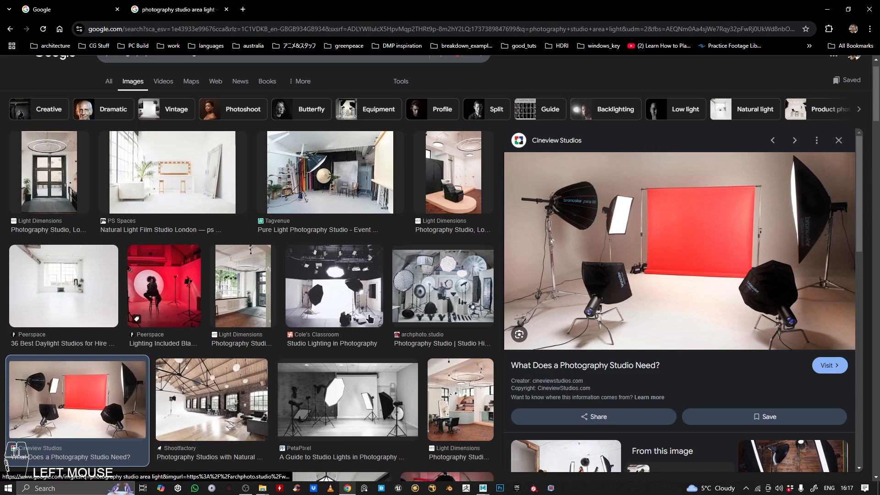
scroll(595, 256, "down", 4)
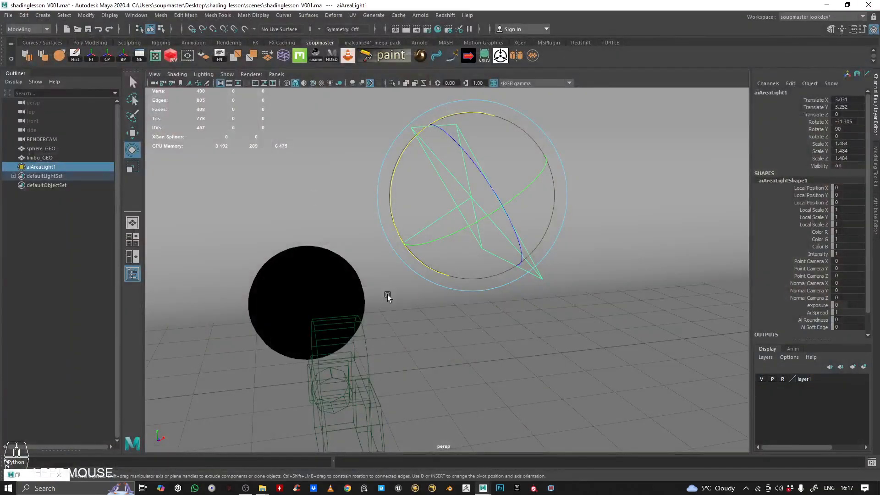
Step: Return to Maya, enlarge the RENDERCAM view, refresh the render in the Arnold RenderView and minimize that window
key("space")
key("space")
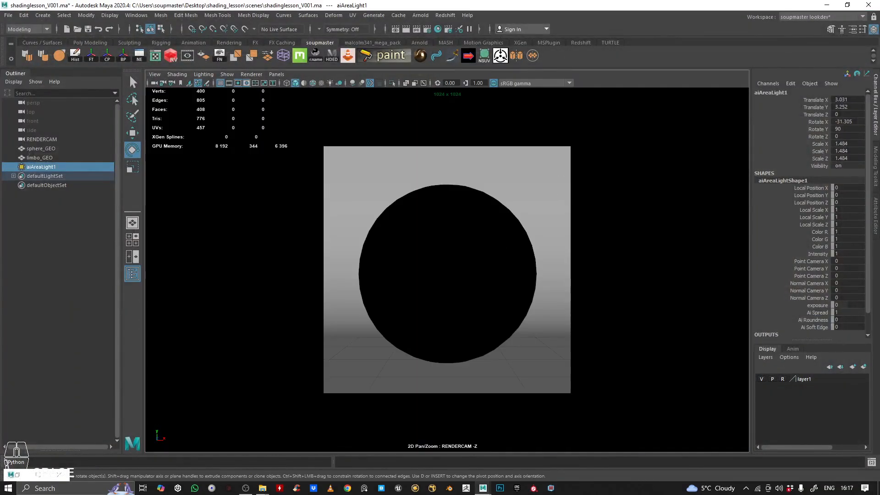
left_click(37, 475)
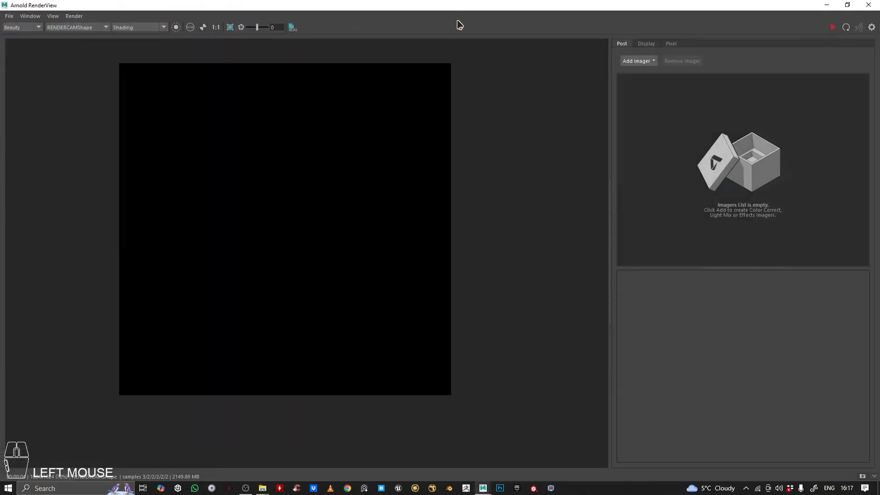
left_click(846, 27)
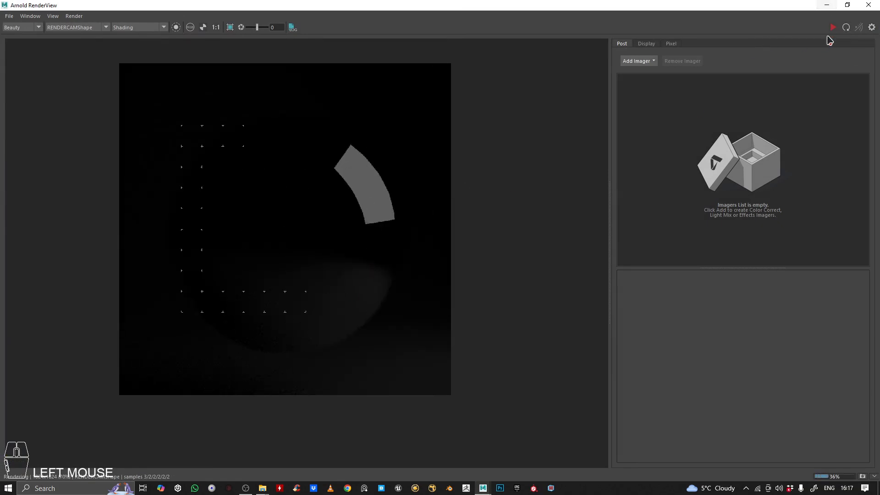
left_click(827, 5)
Step: Assign the existing lambert1 material to the sphere
right_click(440, 187)
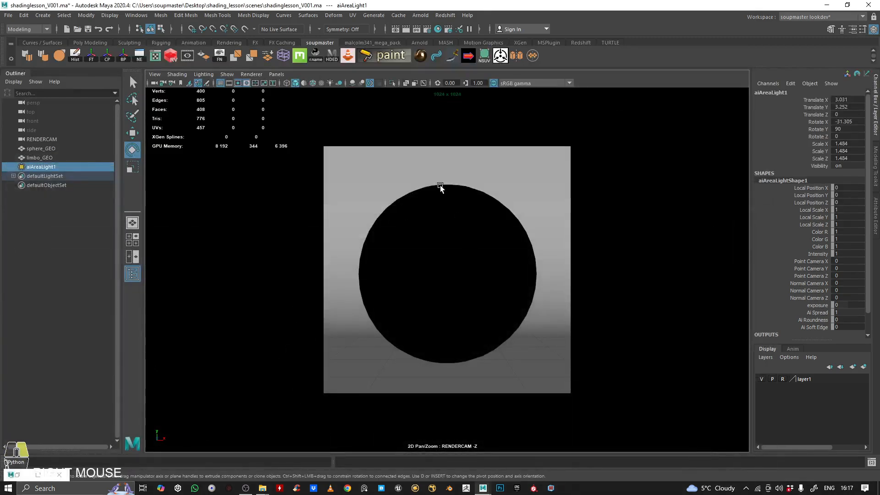
left_click(458, 191)
right_click(461, 192)
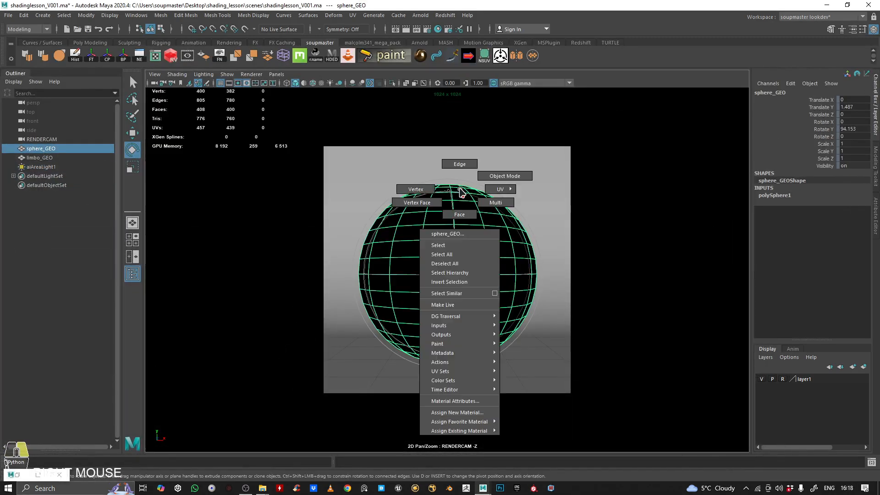
mouse_move(459, 431)
left_click(518, 436)
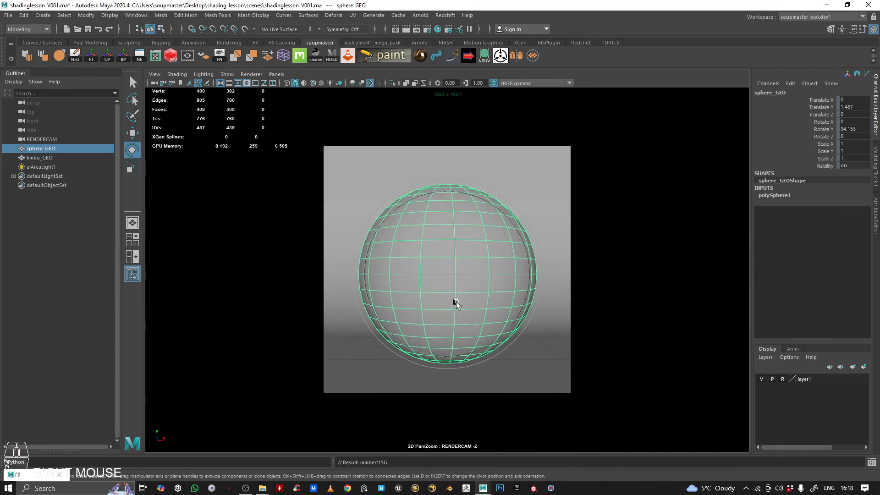
Step: Restore the Arnold RenderView, start the interactive render and inspect the grey sphere with the whole frame in view
left_click(40, 475)
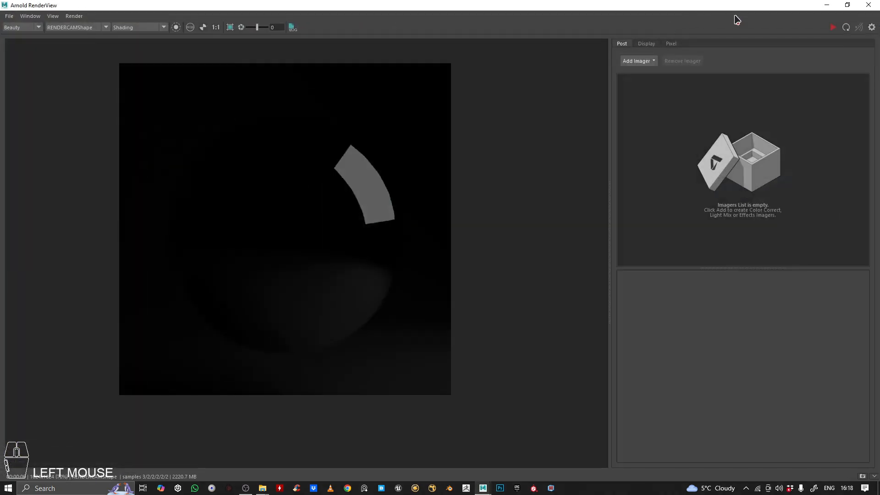
left_click(833, 27)
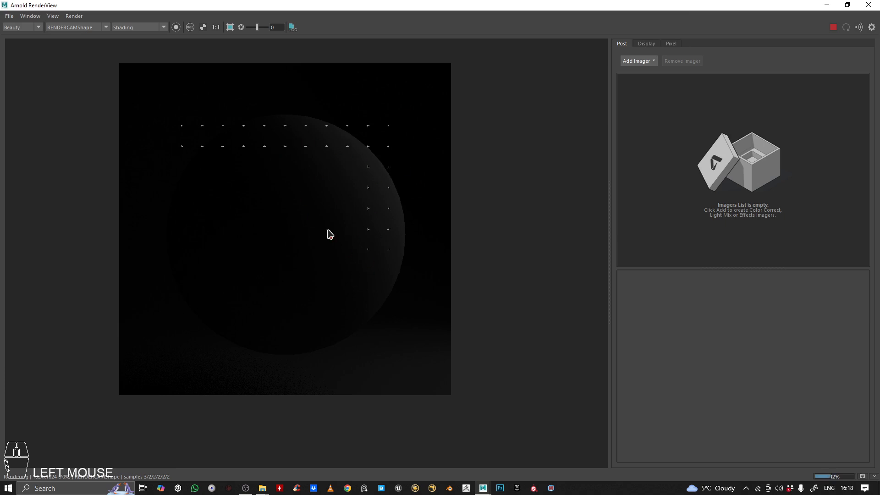
scroll(338, 244, "down", 1)
scroll(338, 244, "up", 1)
middle_click_drag(348, 203, 368, 227)
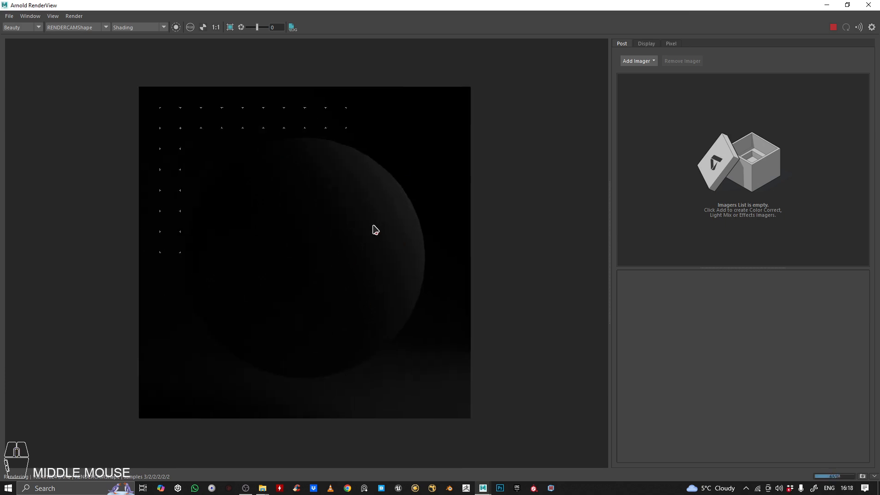
scroll(367, 226, "down", 1)
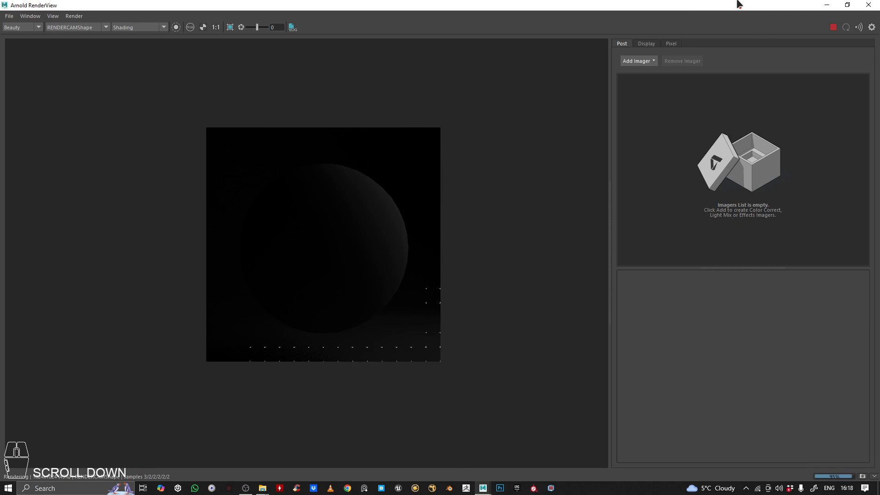
Step: Take the Arnold RenderView out of full screen and move it down to uncover the upper part of Maya's viewport
left_click_drag(738, 5, 704, 110)
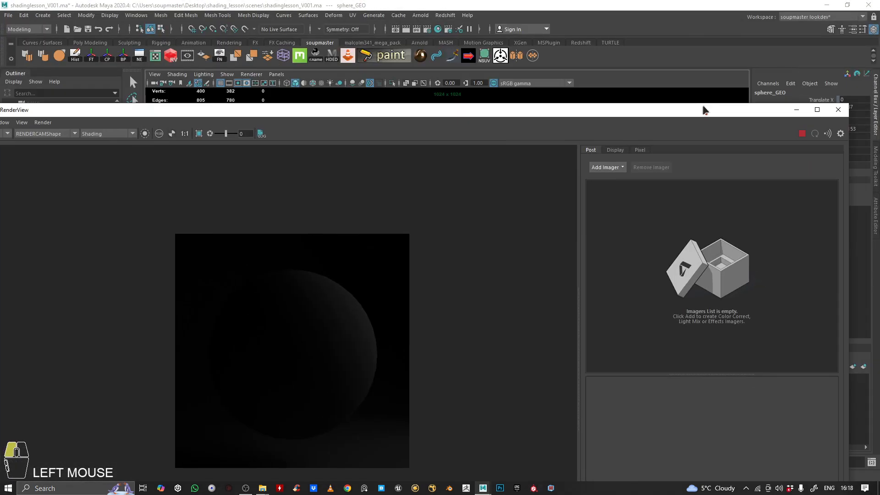
left_click_drag(148, 110, 197, 216)
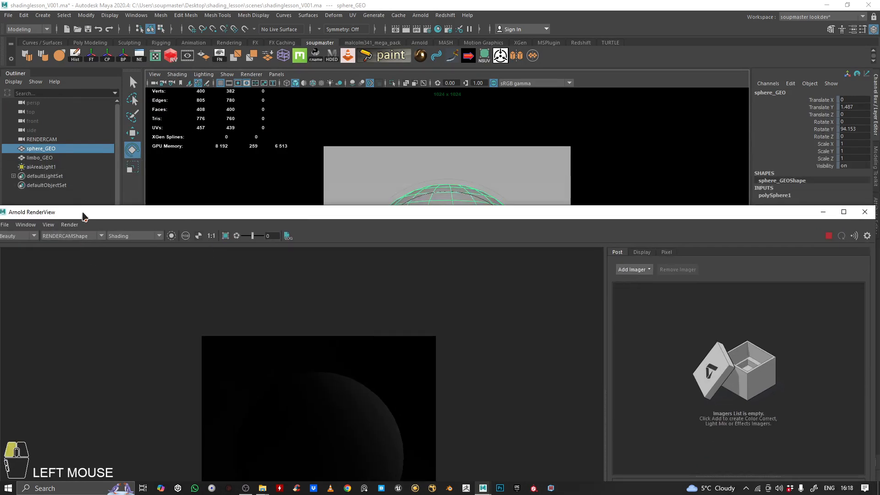
left_click_drag(85, 214, 157, 215)
Step: Review the Arnold RenderView's display, toolbar-icon, view and render options
left_click(102, 225)
mouse_move(131, 227)
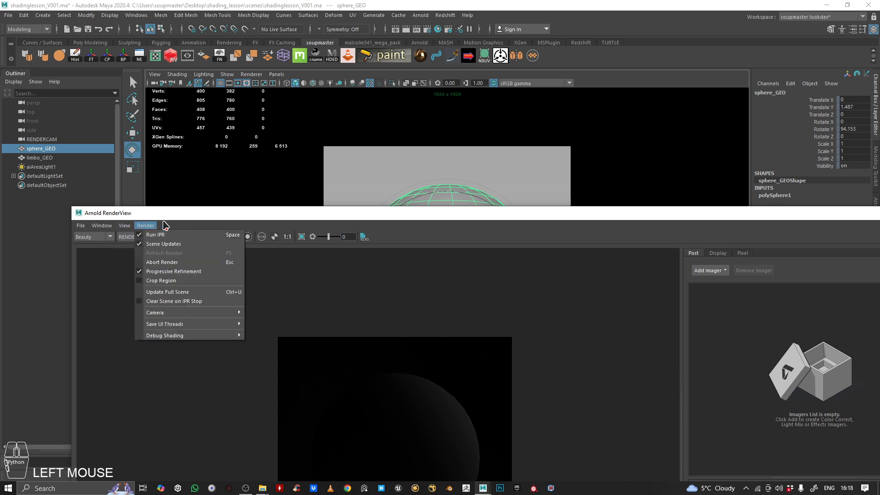
mouse_move(100, 231)
mouse_move(146, 310)
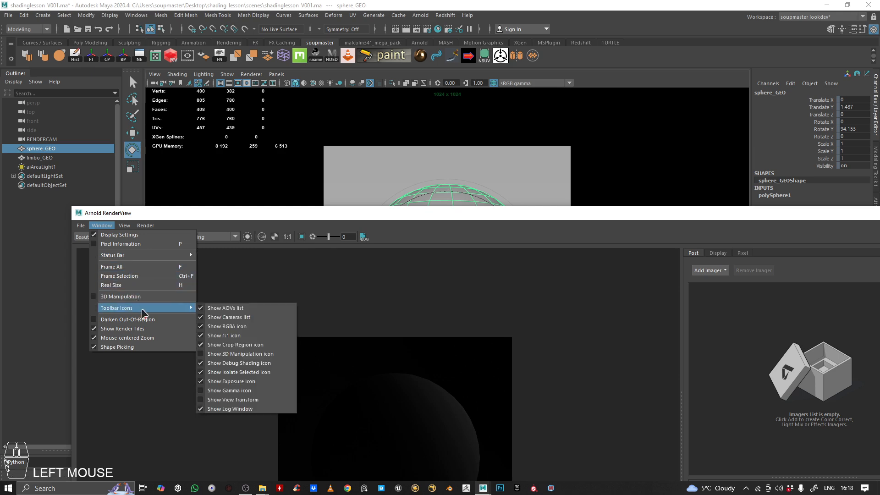
left_click(124, 226)
left_click(145, 226)
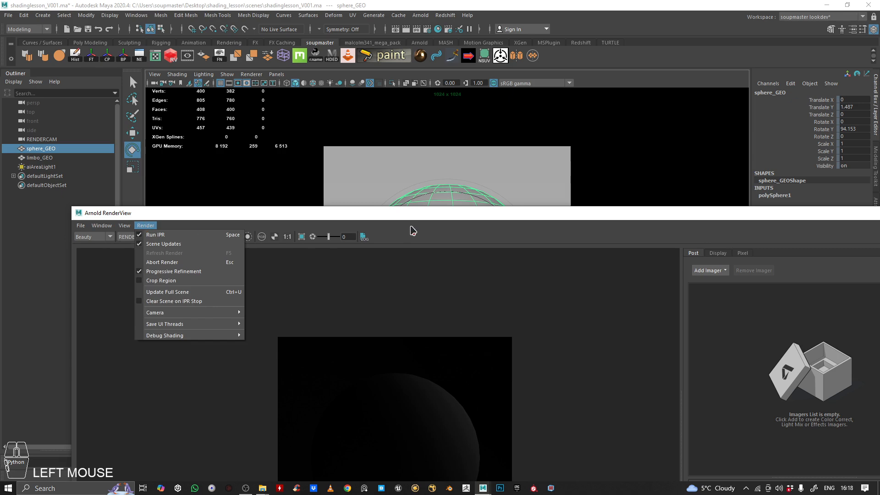
left_click(395, 214)
left_click_drag(416, 214, 203, 65)
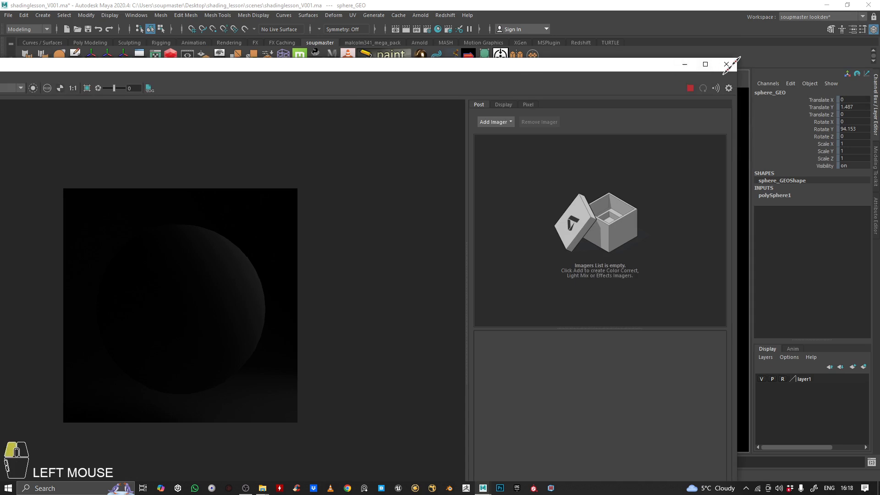
left_click_drag(733, 63, 520, 228)
left_click_drag(387, 238, 642, 83)
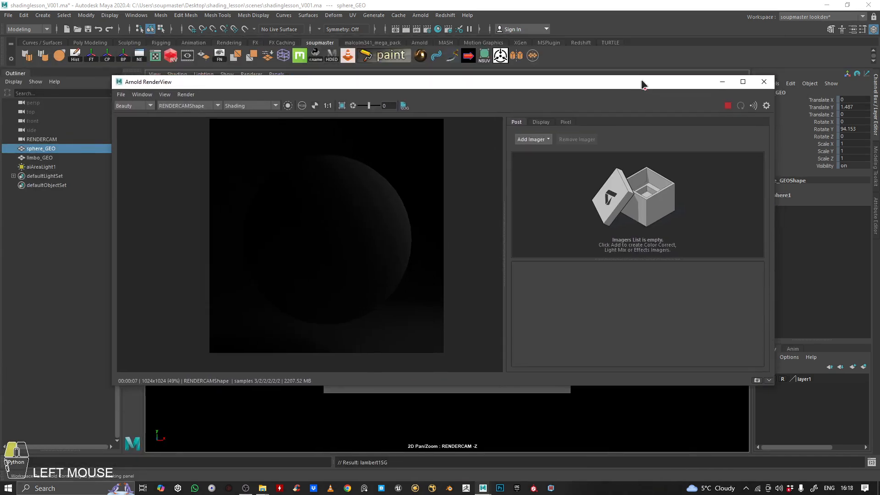
Step: Examine the Arnold RenderView's render, window and image-saving commands
left_click(186, 94)
mouse_move(158, 98)
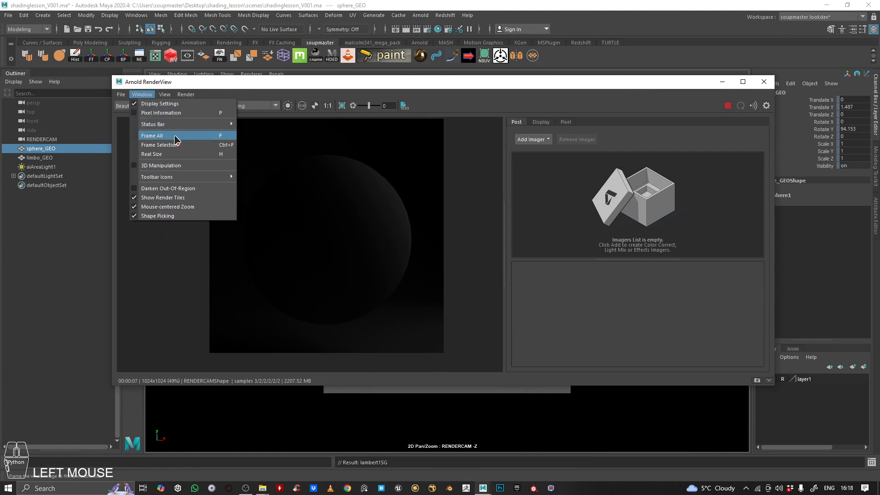
mouse_move(188, 178)
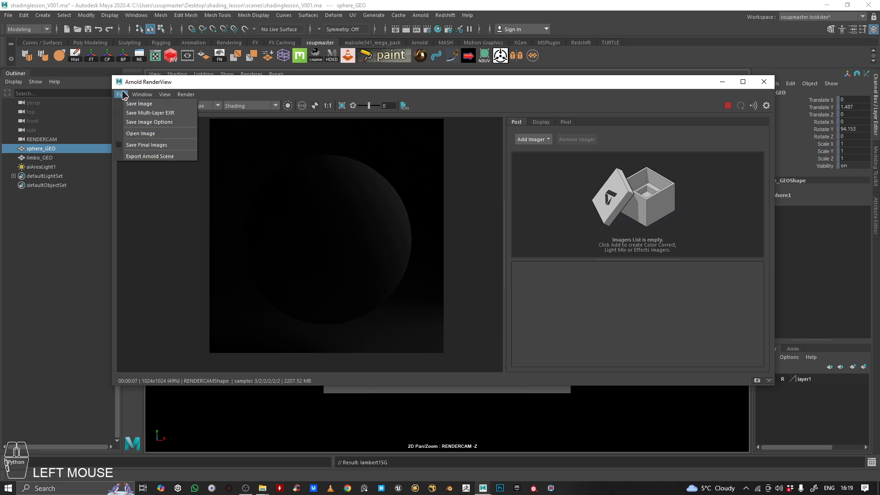
left_click(147, 230)
left_click(144, 94)
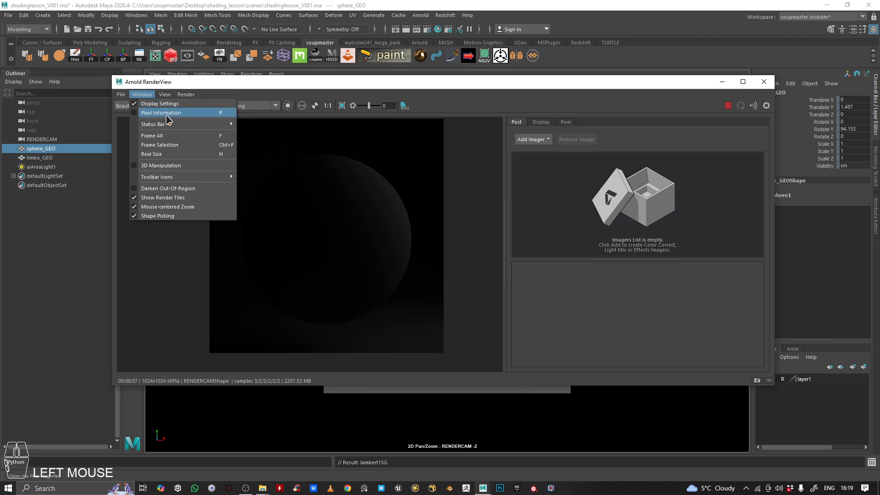
left_click(270, 124)
left_click(264, 84)
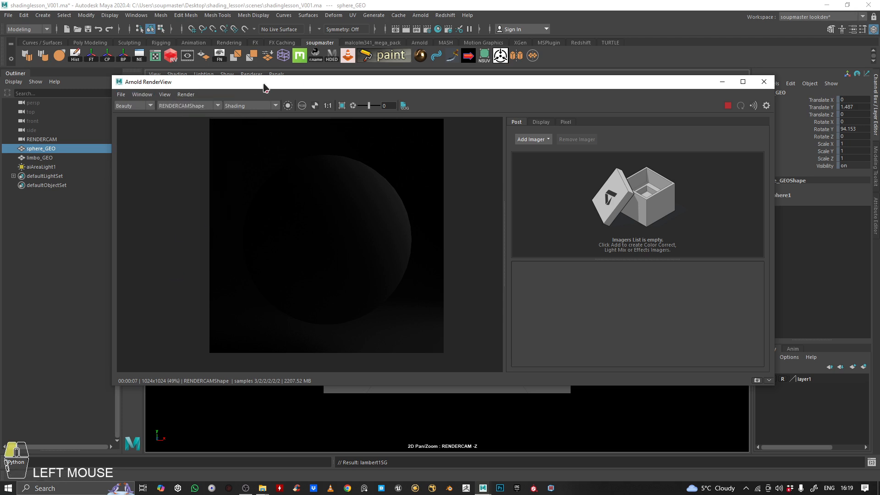
Step: Move the Arnold RenderView down clear of the scene and open the attributes of aiAreaLight1
left_click_drag(264, 84, 207, 126)
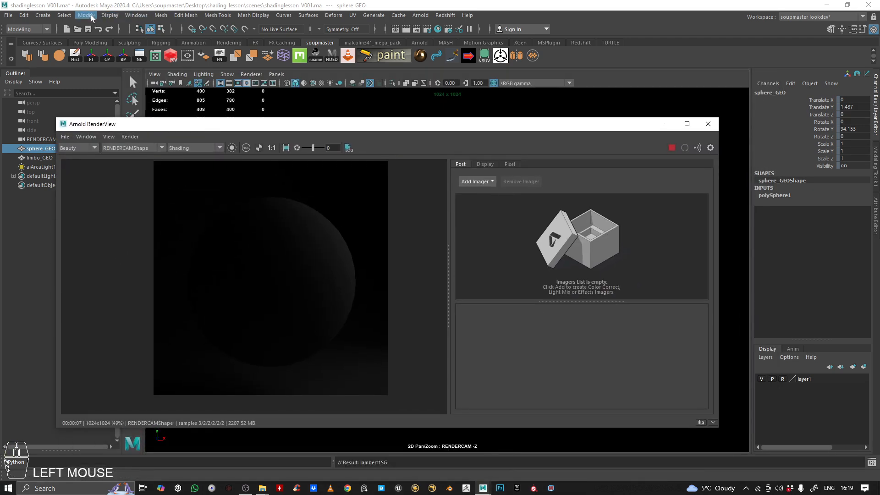
left_click_drag(556, 130, 526, 221)
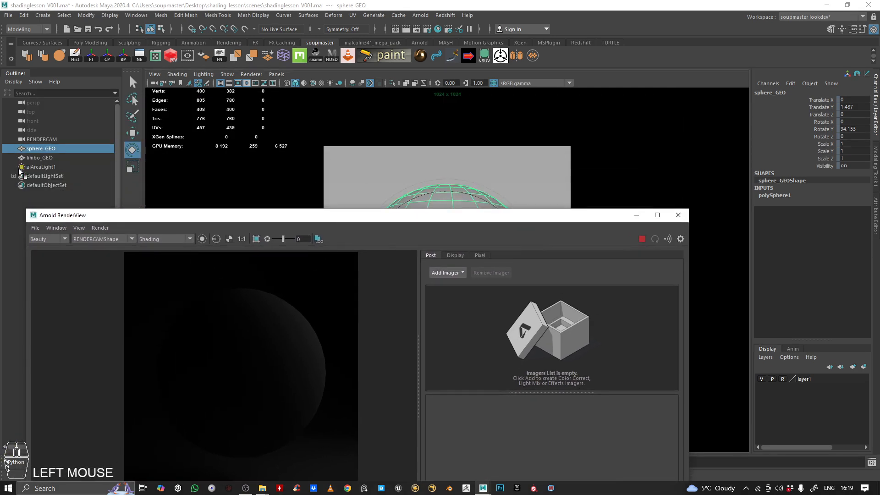
left_click_drag(423, 223, 526, 101)
left_click(59, 167)
left_click_drag(449, 101, 311, 274)
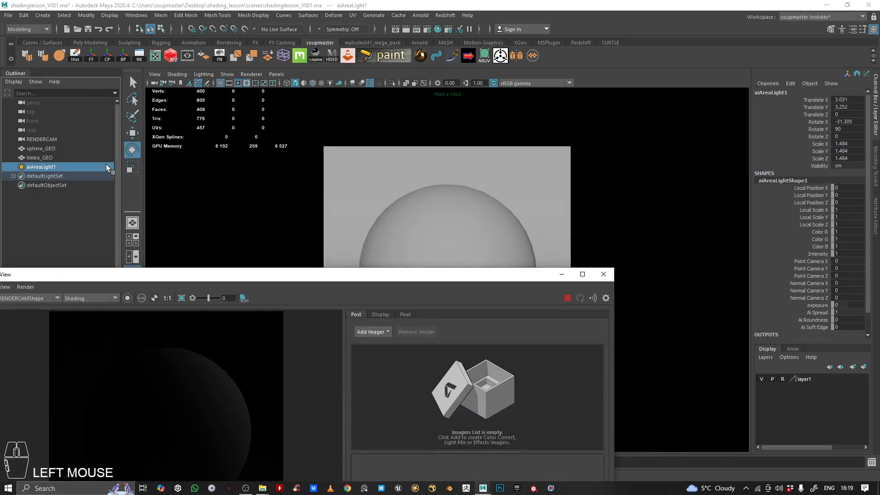
left_click(876, 209)
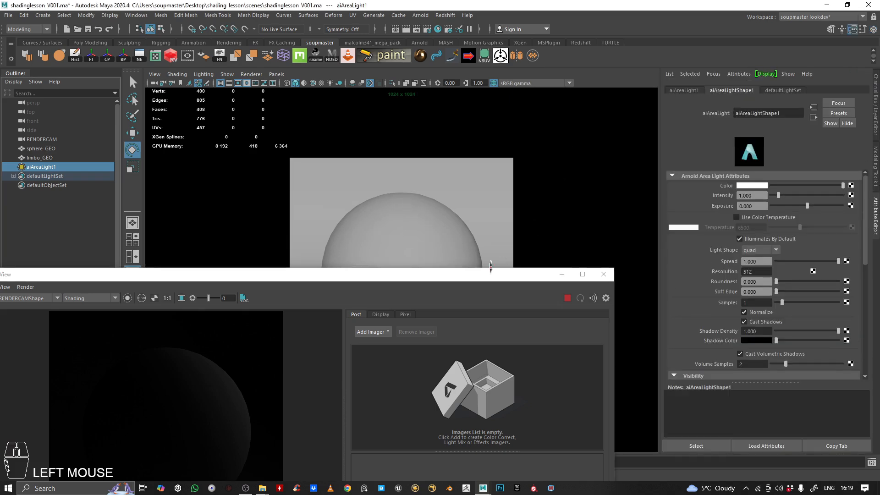
Step: Shift the Arnold RenderView further down, reselect aiAreaLight1 and switch Maya to the four-view layout
left_click_drag(491, 266, 593, 120)
mouse_move(163, 119)
left_mouse_down()
mouse_move(181, 119)
mouse_move(166, 129)
left_mouse_up()
left_click_drag(626, 129, 318, 332)
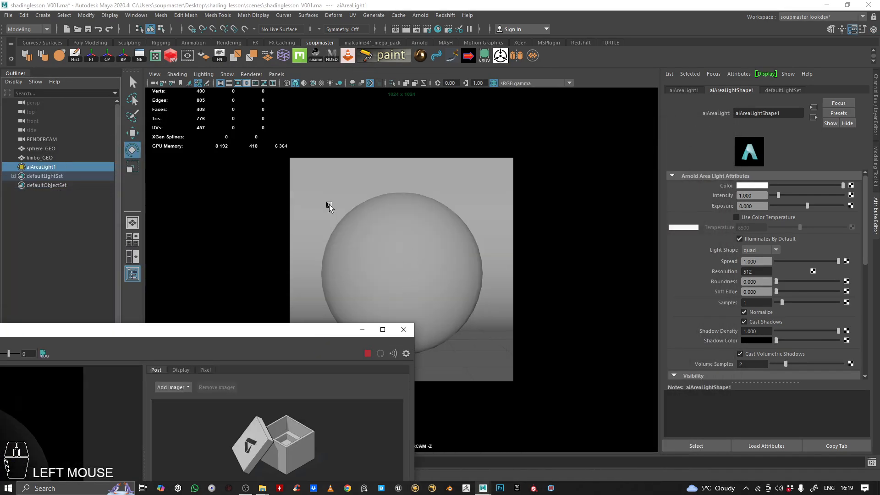
left_click(49, 168)
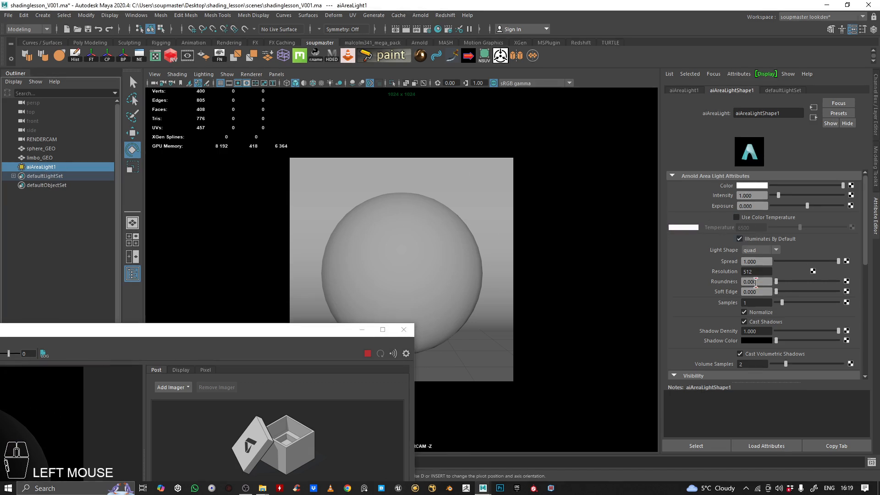
left_click(36, 158)
left_click(38, 175)
left_click(38, 168)
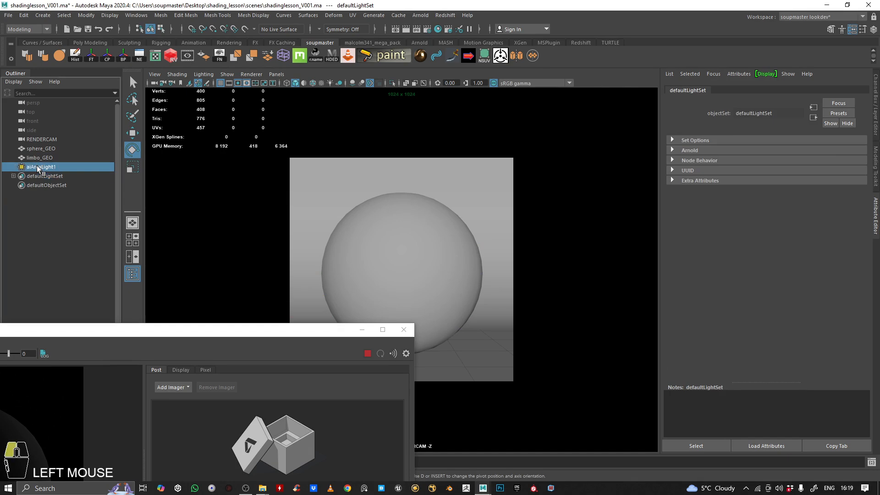
left_click_drag(197, 334, 227, 388)
key("space")
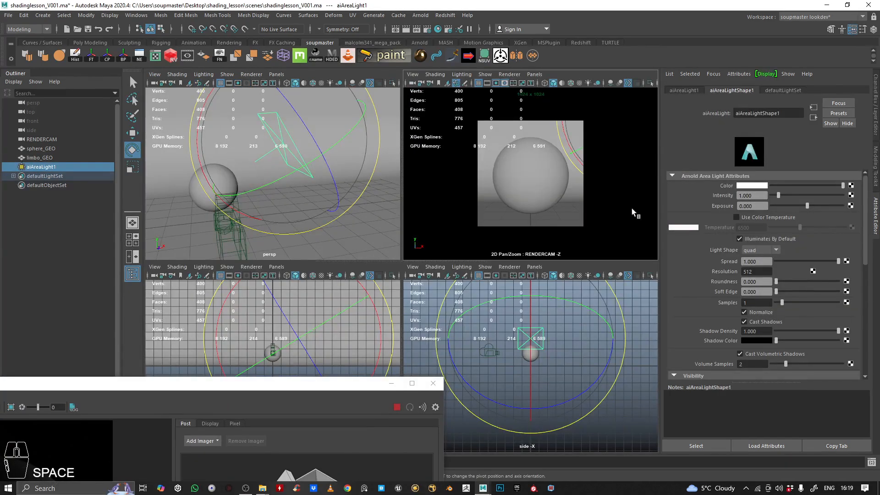
Step: Try the cylinder and disk light shapes on aiAreaLight1, return it to quad and view it in perspective
left_click(756, 250)
left_click(759, 269)
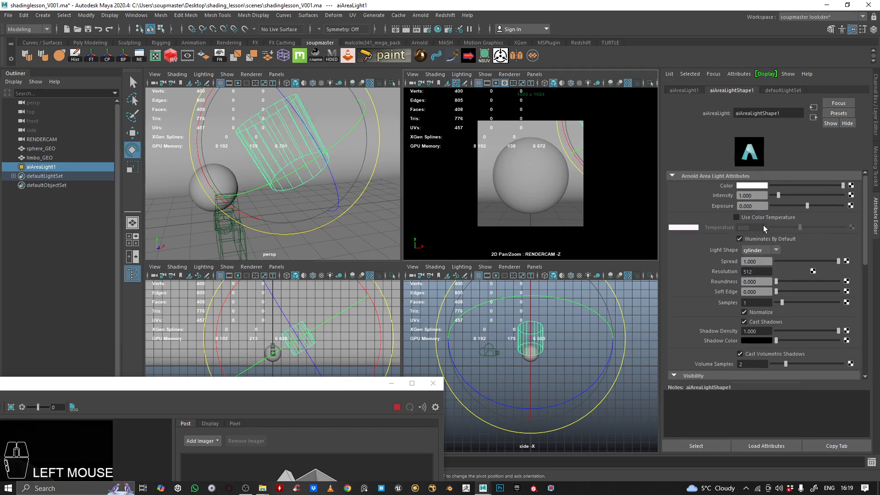
left_click(760, 250)
left_click(761, 278)
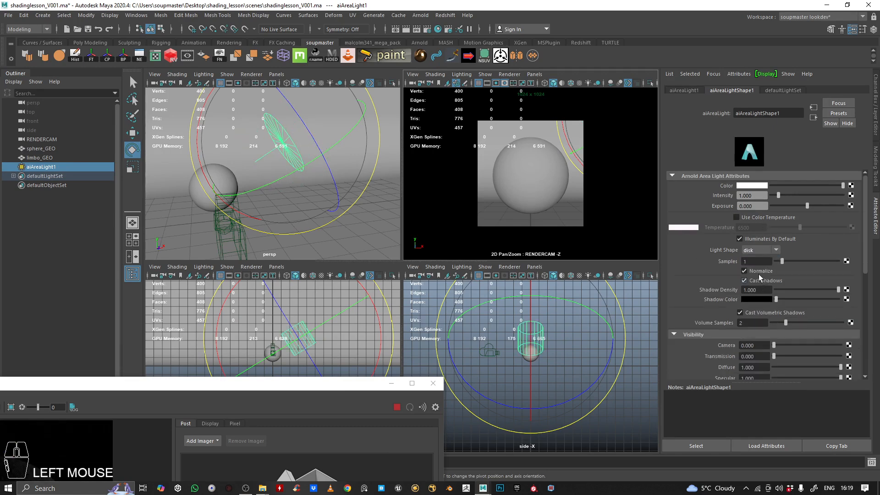
left_click(763, 251)
left_click(745, 260)
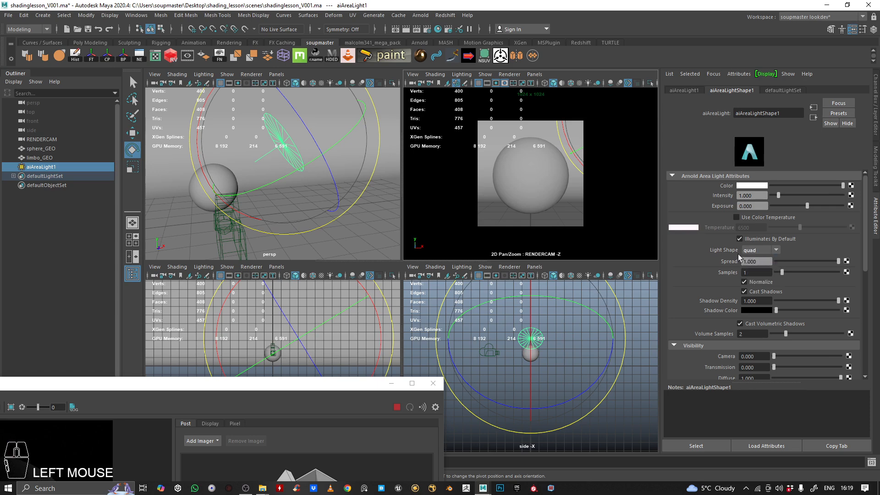
left_click_drag(275, 137, 297, 147, "alt")
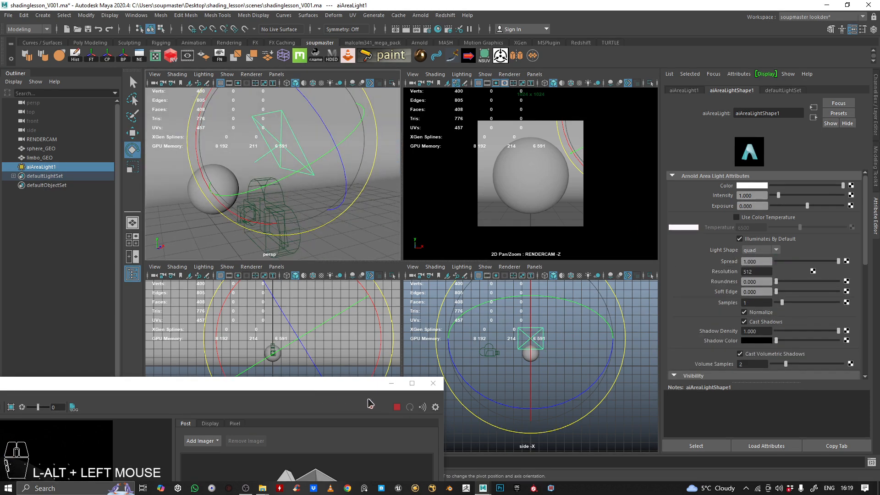
Step: Stop the interactive render and set the exposure of aiAreaLight1 to 0.5
left_click(396, 407)
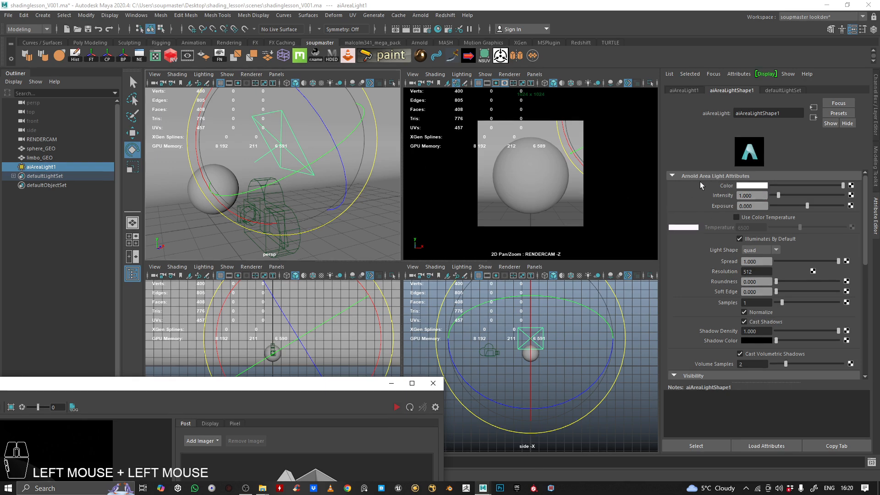
left_click(759, 196)
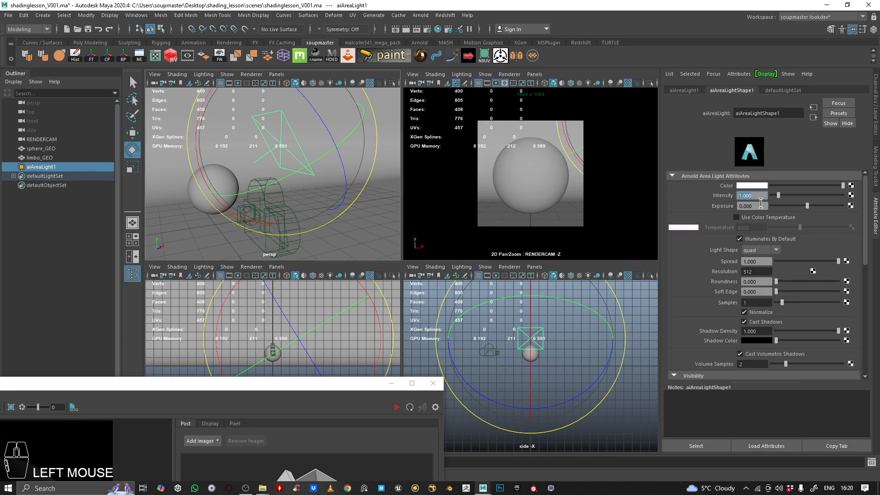
left_click_drag(761, 205, 693, 194)
left_click_drag(763, 193, 696, 184)
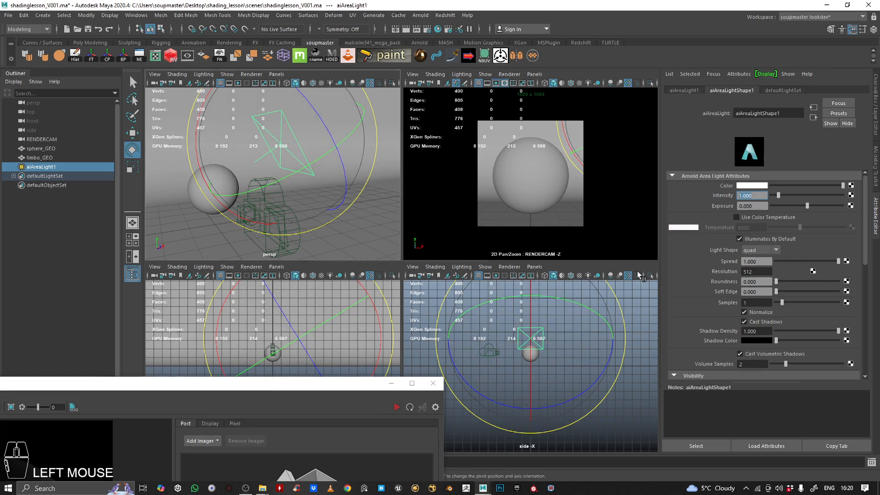
left_click(763, 205)
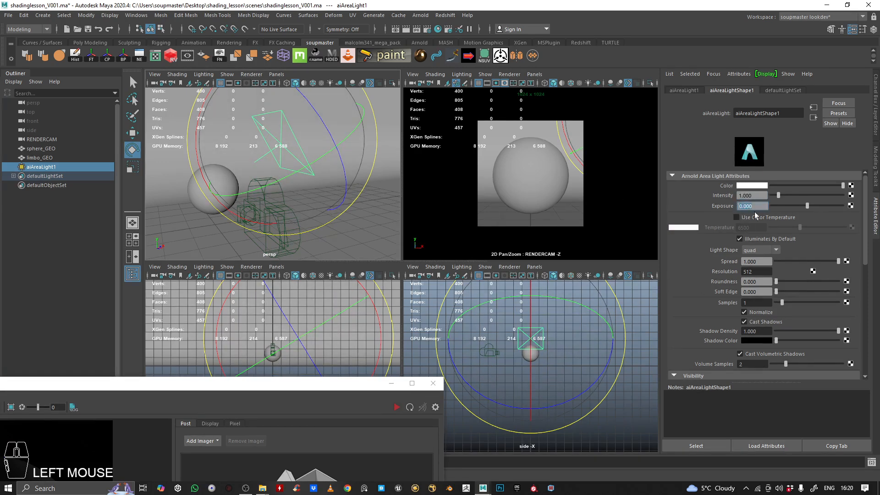
left_click_drag(764, 196, 732, 196)
type(".5")
key("Return")
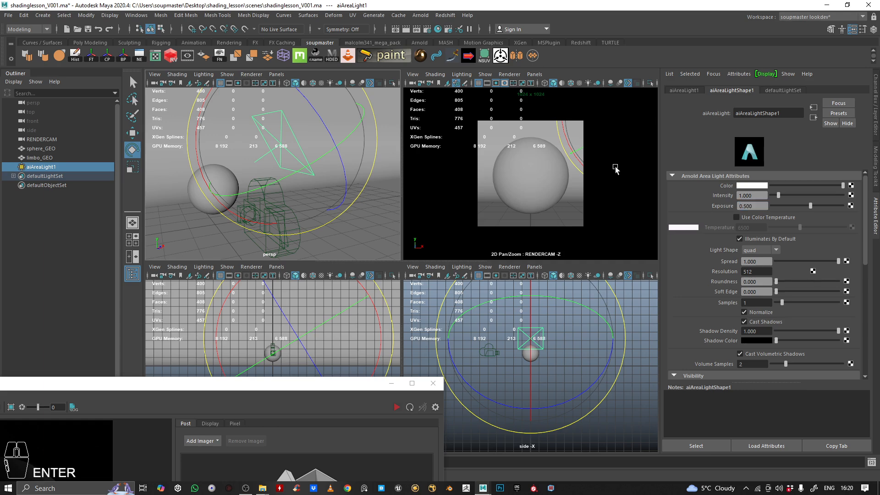
Step: Bring the Arnold RenderView back up, store a snapshot of the current image and restart the interactive render for comparison
left_click_drag(348, 388, 606, 91)
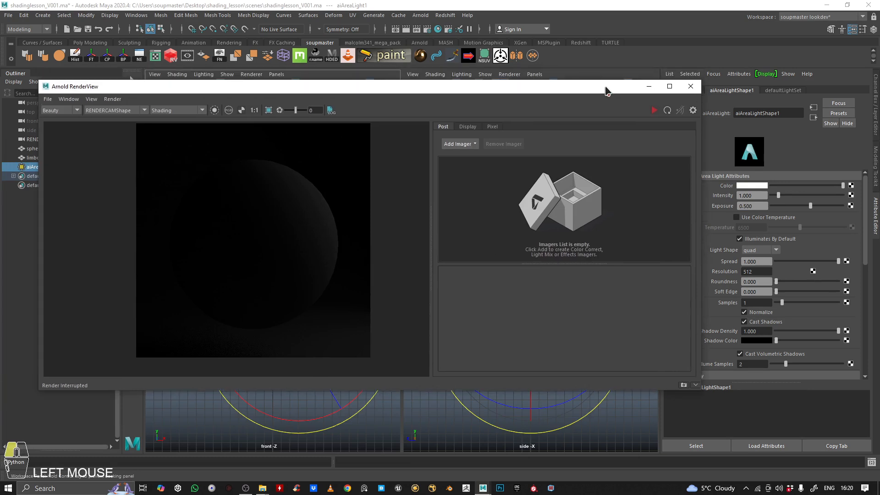
left_click(685, 384)
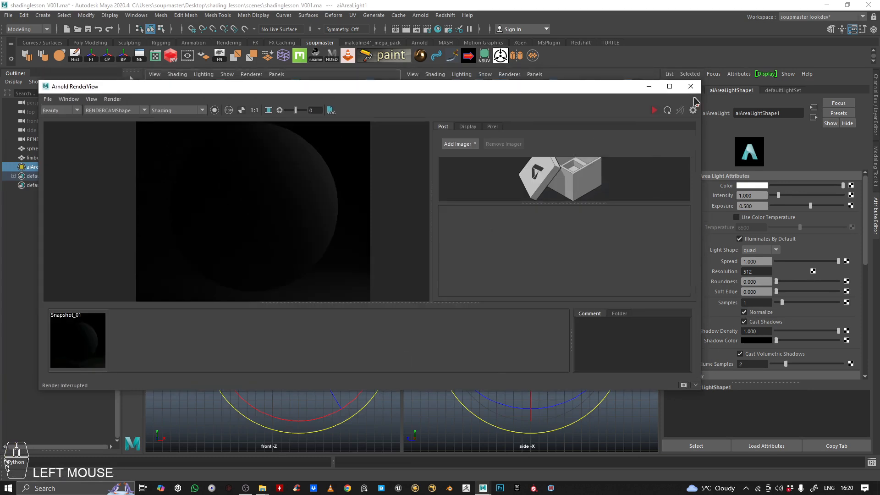
left_click(654, 110)
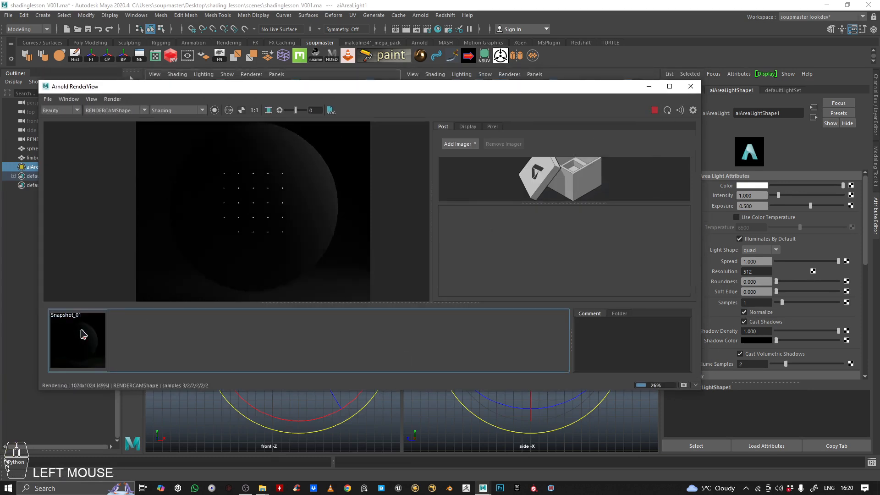
scroll(326, 184, "down", 2)
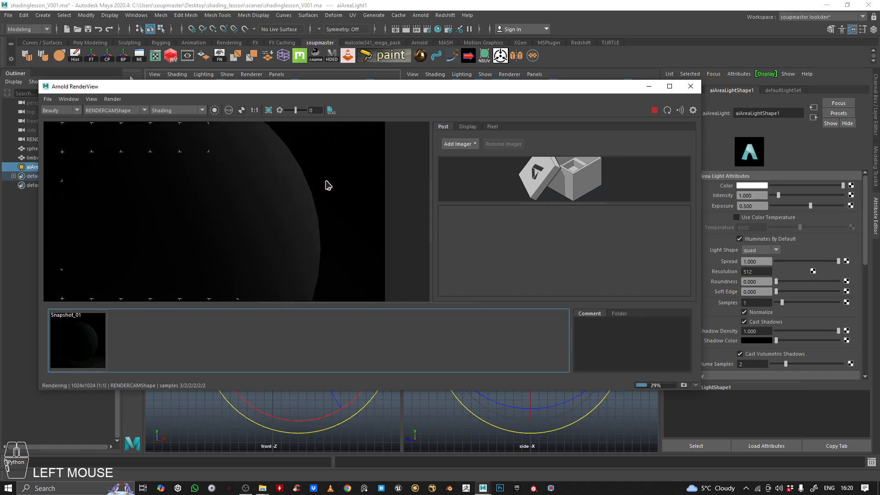
left_click(72, 343)
Step: Move the Arnold RenderView clear of the light's attributes, store a second snapshot and stop the interactive render
left_click_drag(174, 86, 339, 248)
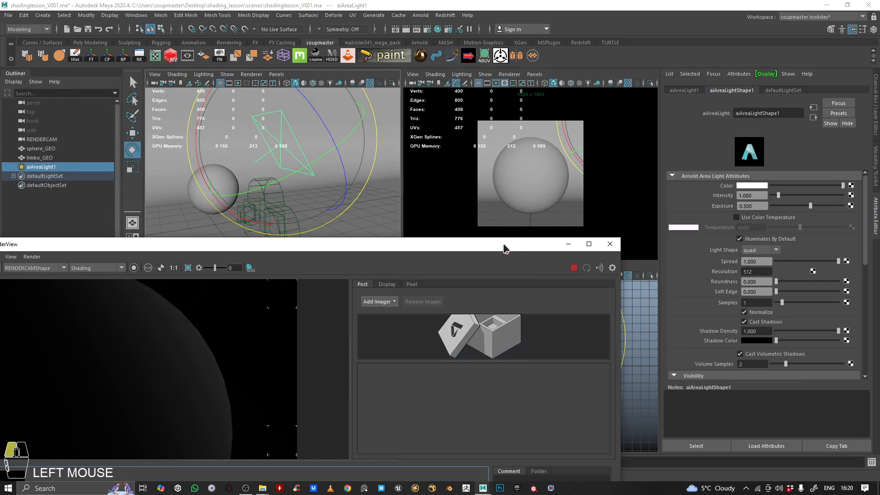
left_click_drag(503, 245, 423, 193)
left_click(561, 270)
left_click(733, 391)
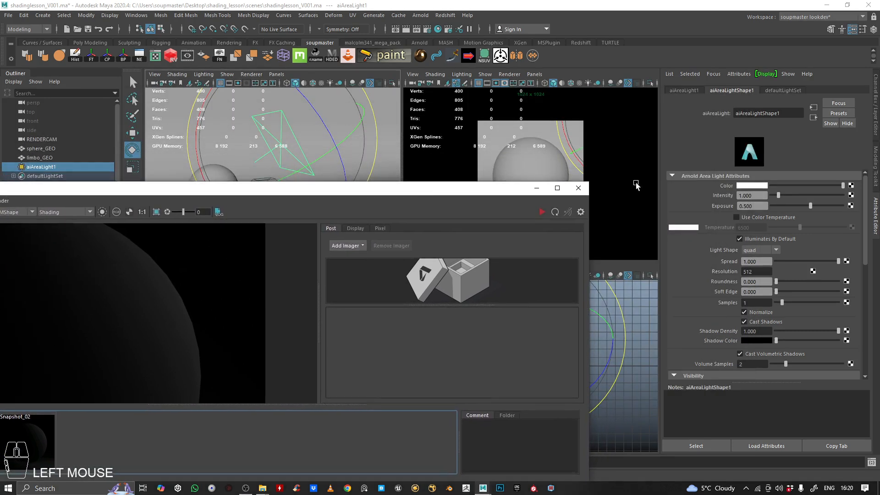
Step: Set the exposure of aiAreaLight1 to 1 and refresh the render
type("1")
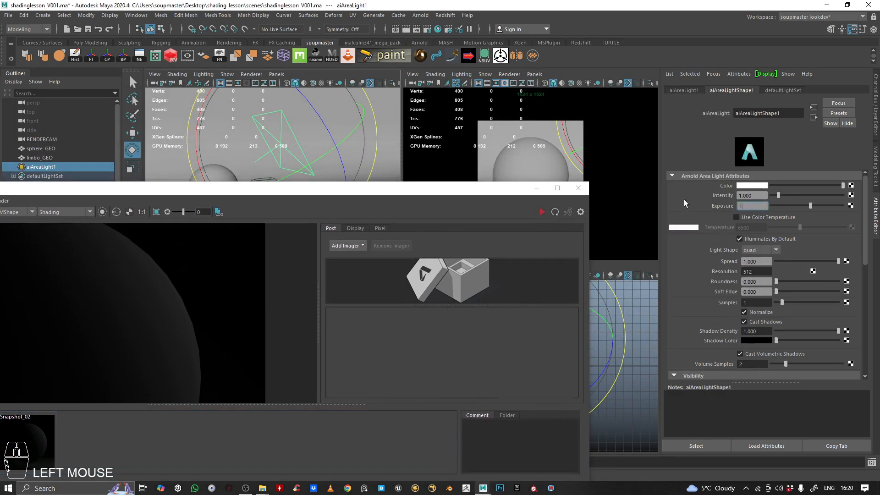
key("Return")
left_click(556, 213)
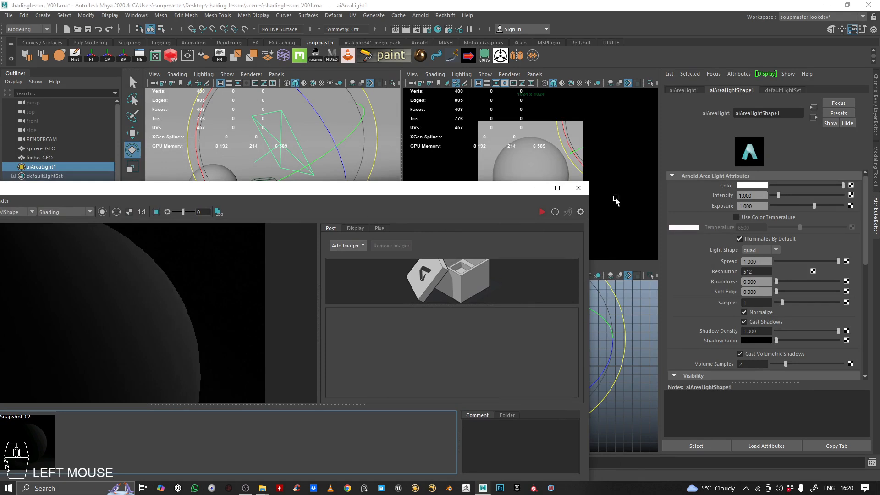
Step: Set the exposure of aiAreaLight1 to 3 and restart the interactive render
left_click(765, 203)
type("3")
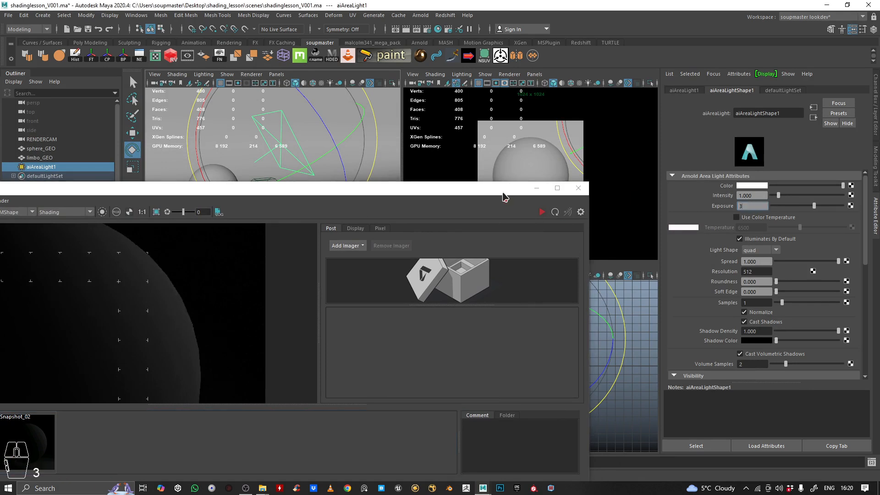
key("Return")
left_click(539, 213)
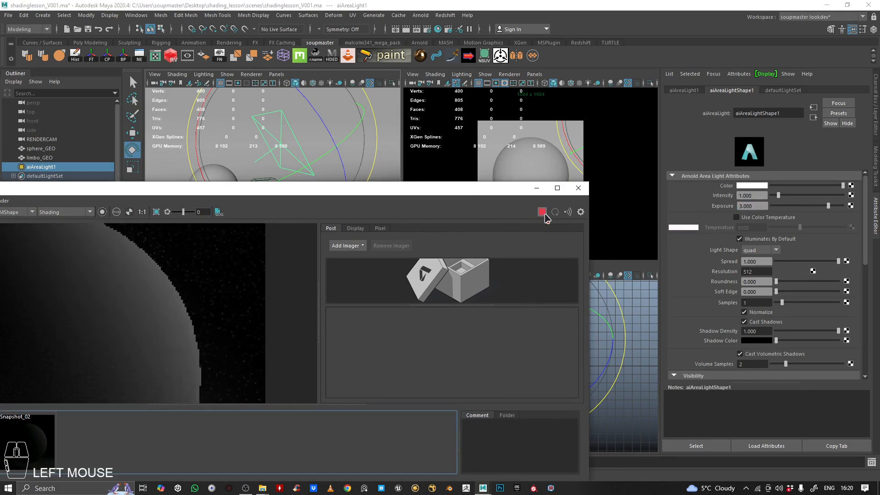
Step: Enlarge the Arnold RenderView and inspect the full sphere render at the new exposure
left_click_drag(271, 193, 464, 114)
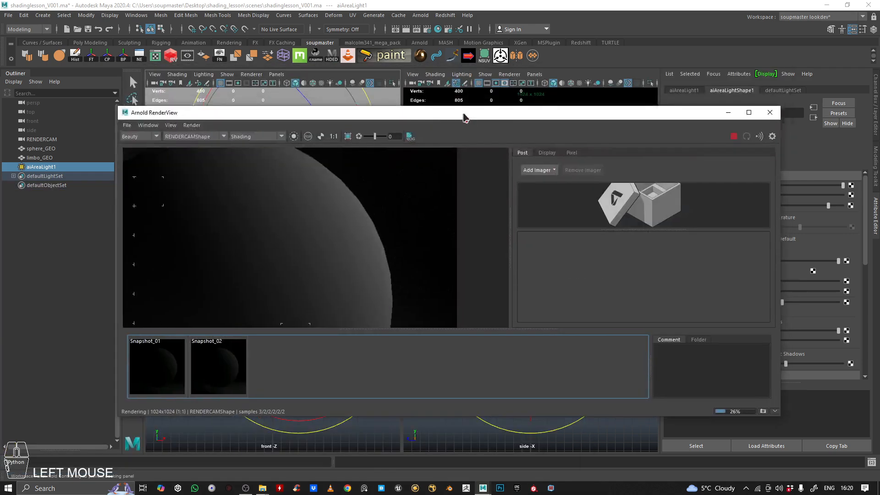
double_click(464, 114)
scroll(354, 213, "down", 2)
scroll(334, 231, "up", 3)
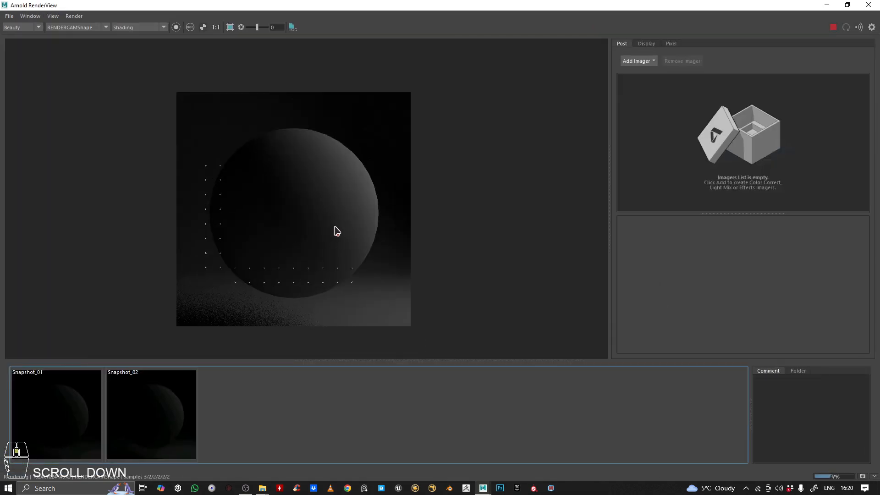
scroll(301, 125, "down", 2)
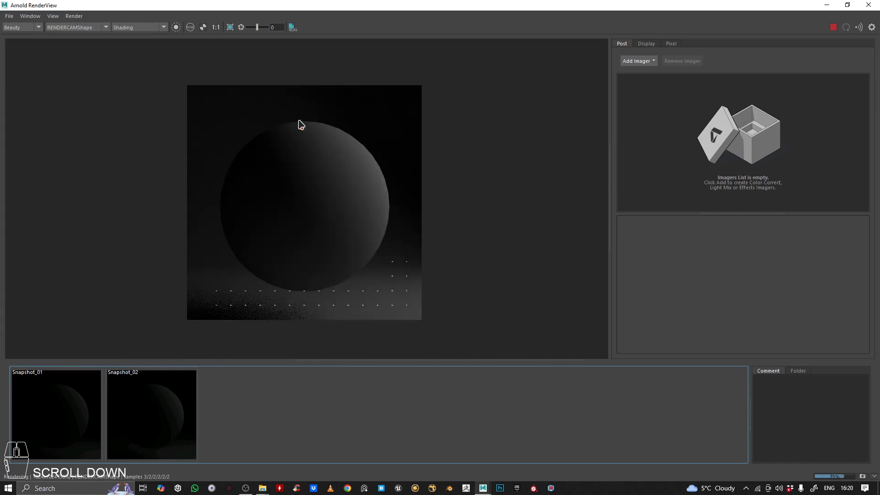
Step: Switch the Arnold RenderView camera to perspShape and inspect the sphere and its surroundings in the enlarged render
left_click_drag(502, 11, 438, 272)
left_click(176, 288)
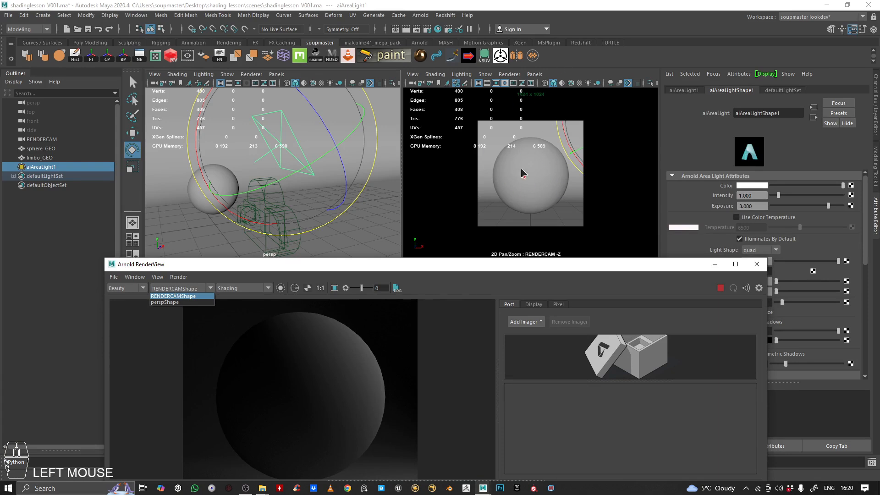
left_click(167, 302)
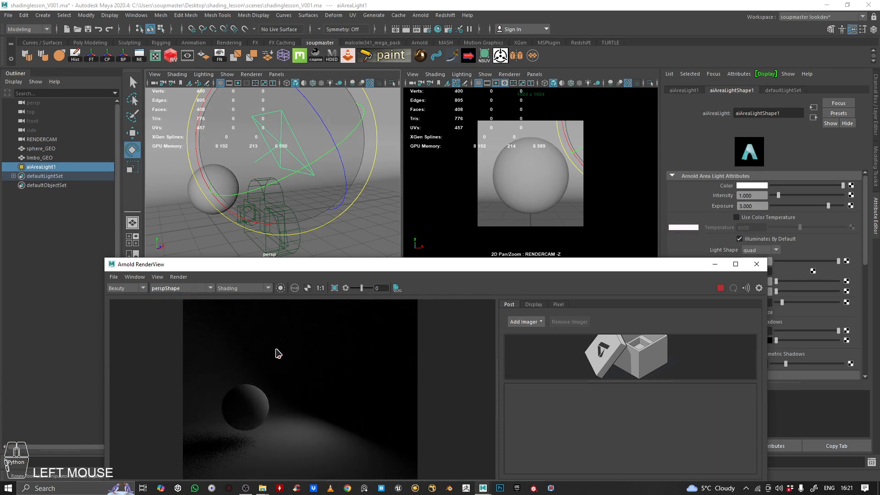
left_click_drag(376, 268, 452, 157)
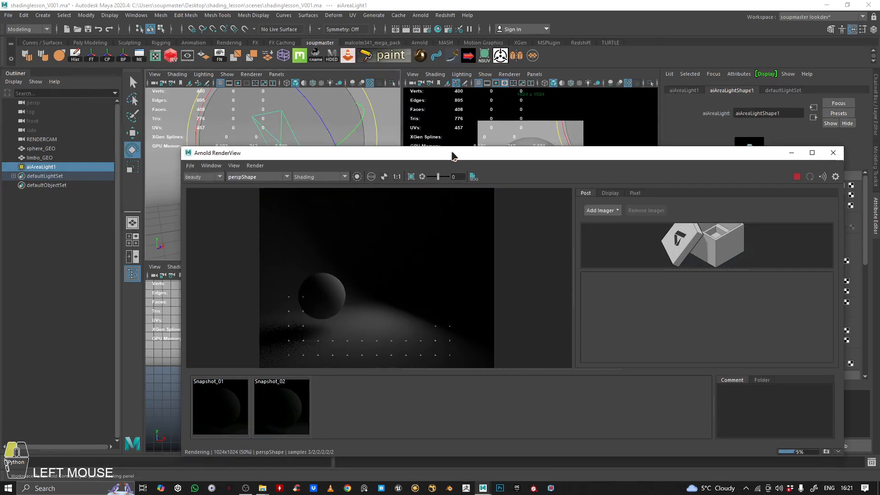
left_click(812, 153)
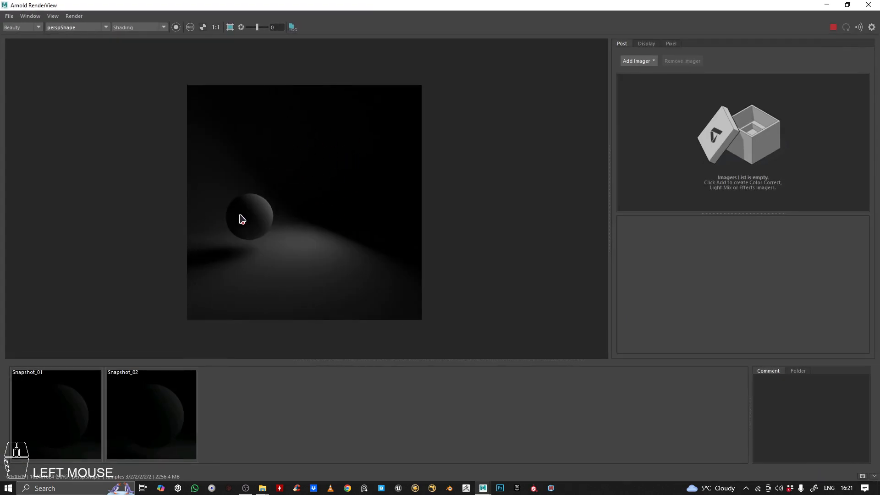
scroll(242, 218, "up", 3)
middle_click_drag(246, 218, 260, 154)
scroll(476, 202, "down", 3)
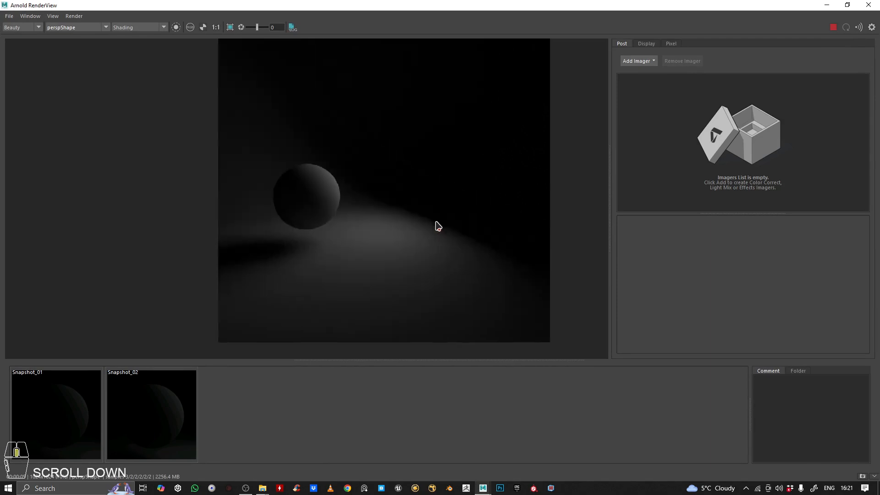
middle_click_drag(435, 226, 430, 230)
Step: Move the Arnold RenderView clear of the light's attributes and look through the settings of aiAreaLightShape1
left_click_drag(642, 6, 365, 247)
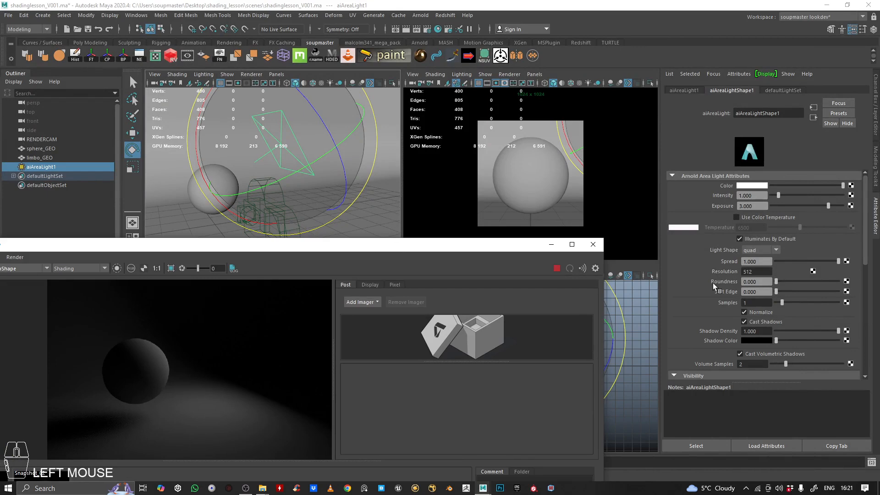
scroll(713, 282, "down", 2)
scroll(712, 283, "up", 2)
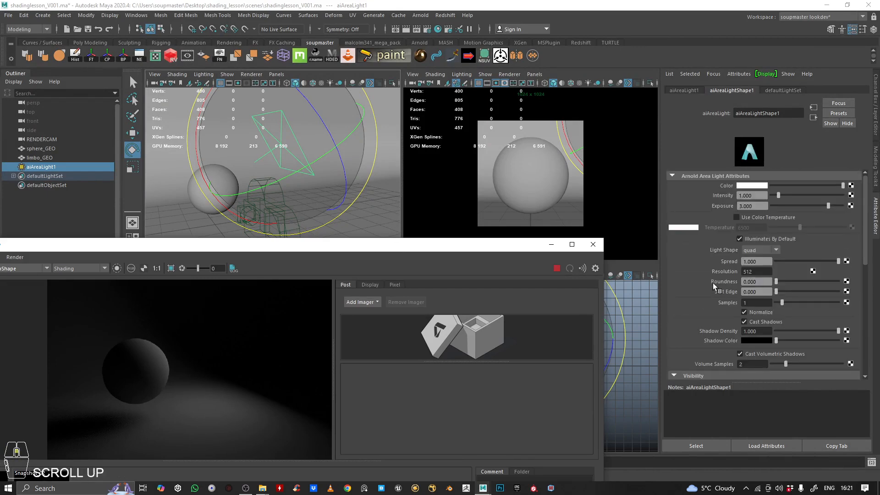
scroll(713, 282, "down", 8)
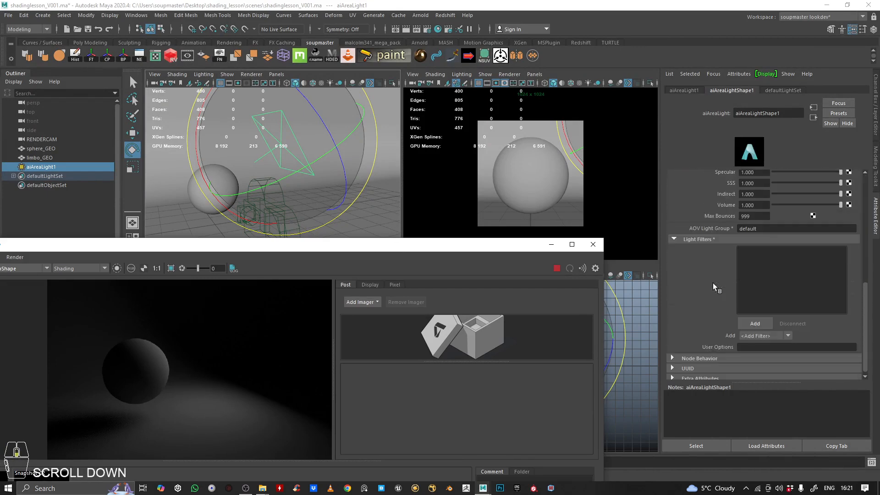
scroll(713, 283, "up", 8)
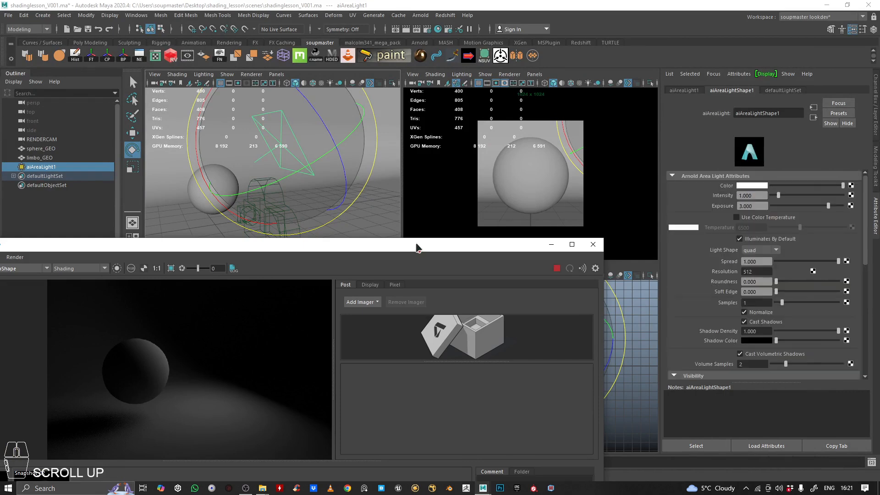
left_click_drag(417, 247, 459, 187)
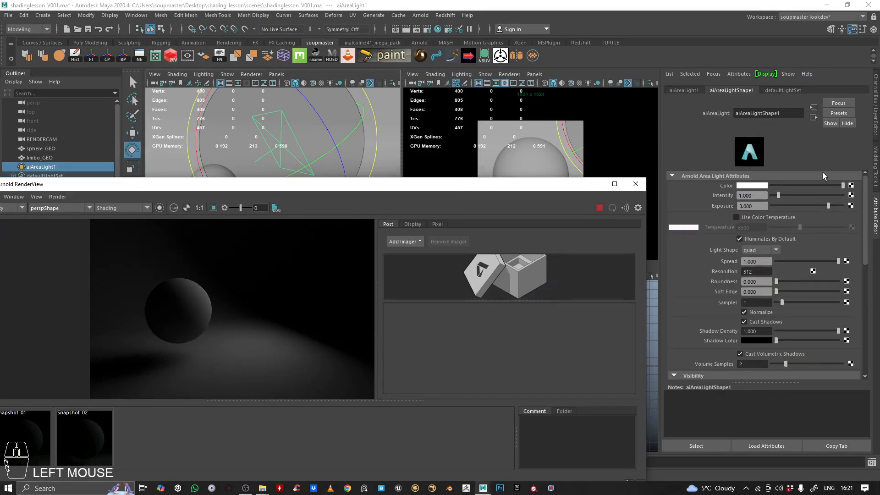
Step: Shift the hue of the aiAreaLight1 color to about 20.8 and store a third render snapshot for comparison
left_click(750, 185)
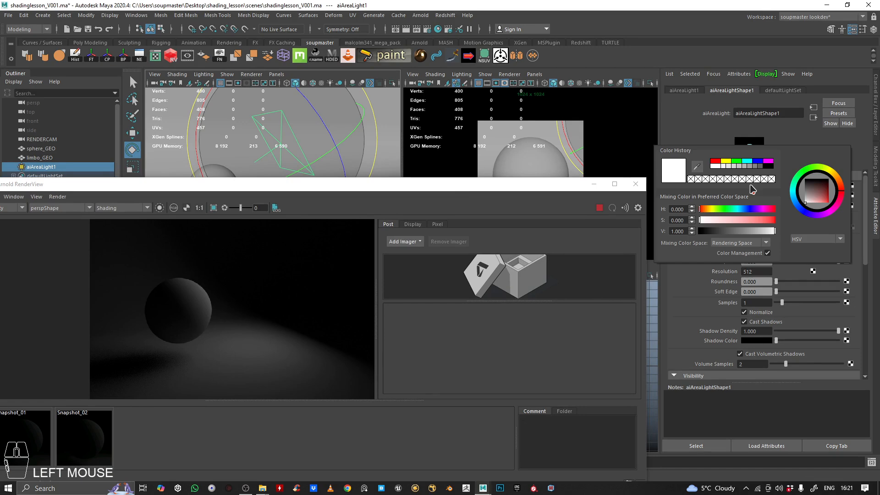
left_click_drag(715, 210, 707, 209)
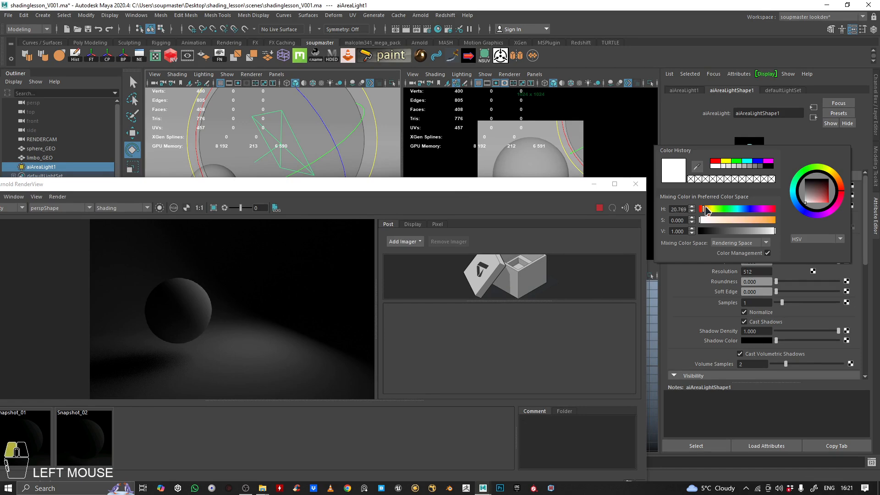
left_click_drag(583, 183, 476, 217)
left_click(673, 379)
Step: Give aiAreaLight1 the preset yellow color, shift its hue to about 25.4 for orange and restart the interactive render
left_click(759, 186)
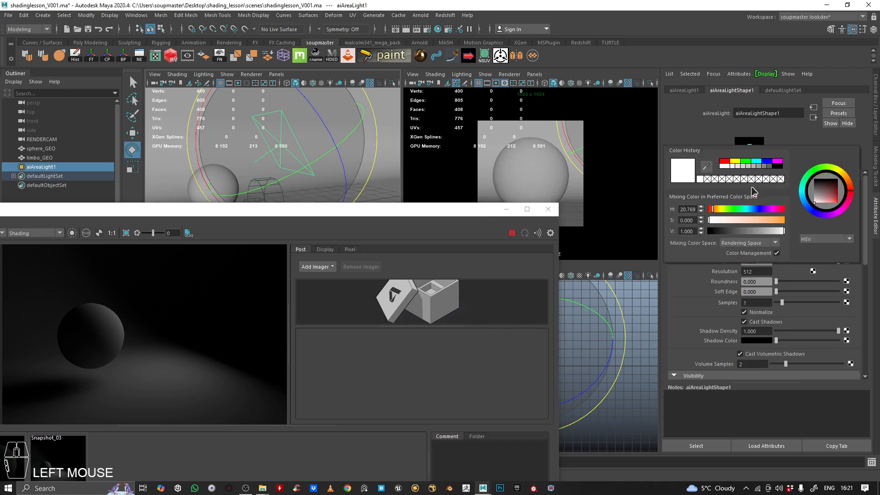
left_click(735, 161)
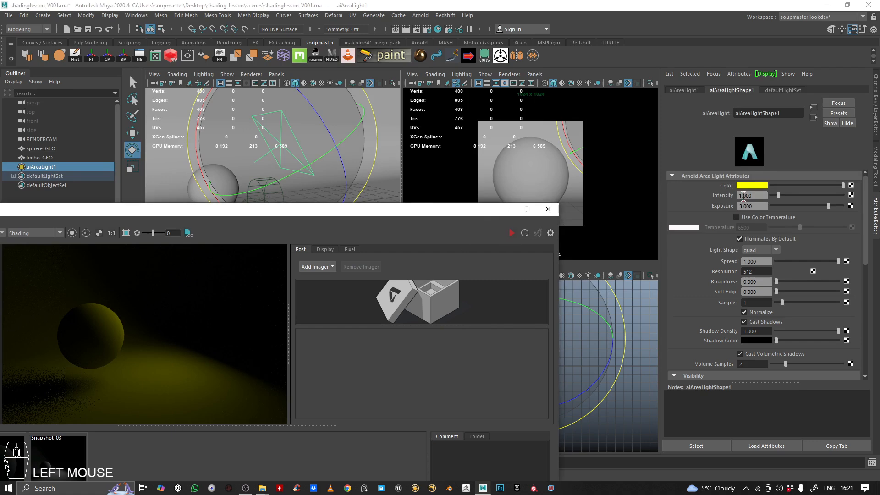
left_click(751, 185)
left_click_drag(694, 220, 695, 218)
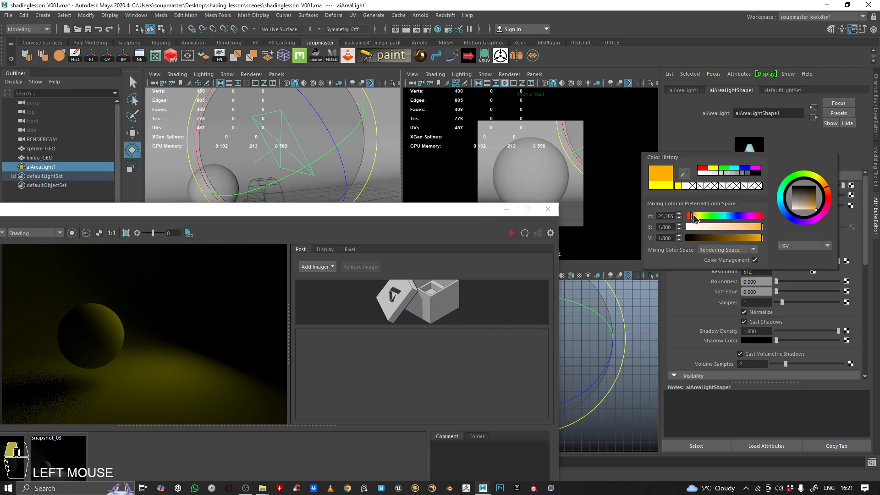
left_click(512, 232)
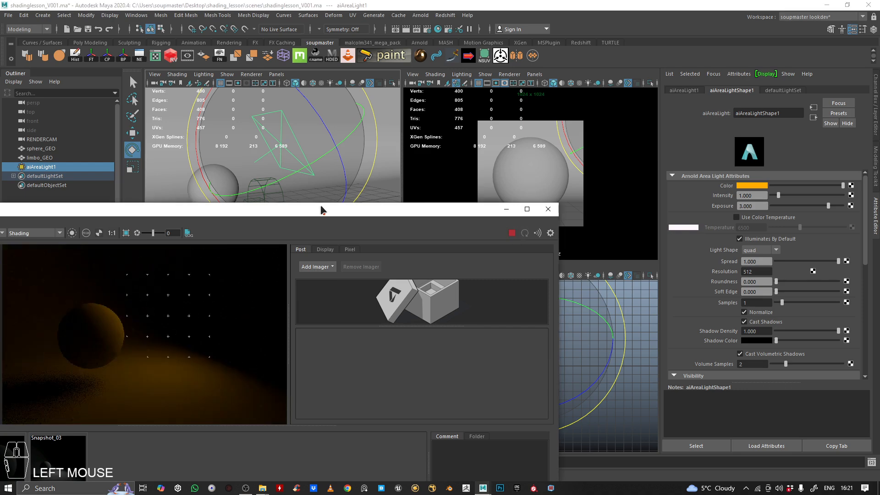
Step: Enlarge the Arnold RenderView and examine the orange-lit render of the sphere and backdrop
left_click_drag(320, 210, 454, 135)
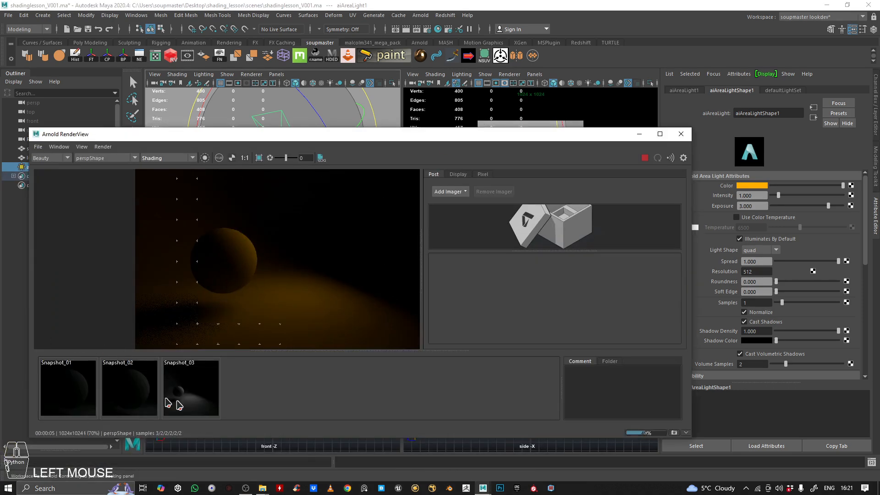
left_click(194, 396)
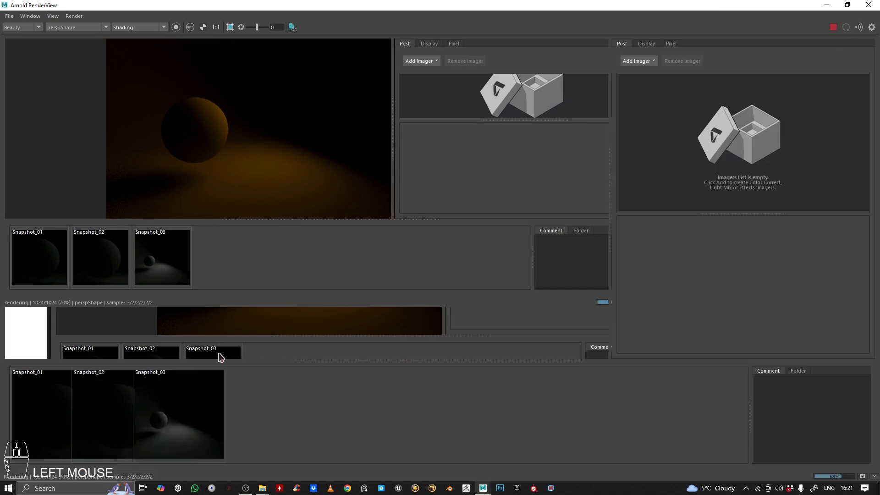
left_click(262, 406)
left_click(262, 406)
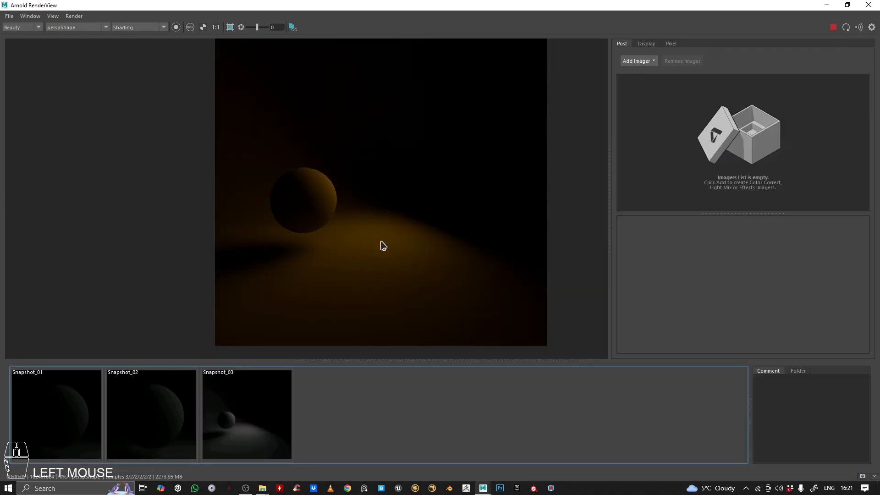
scroll(433, 228, "up", 2)
middle_click_drag(426, 232, 394, 210)
scroll(397, 202, "down", 4)
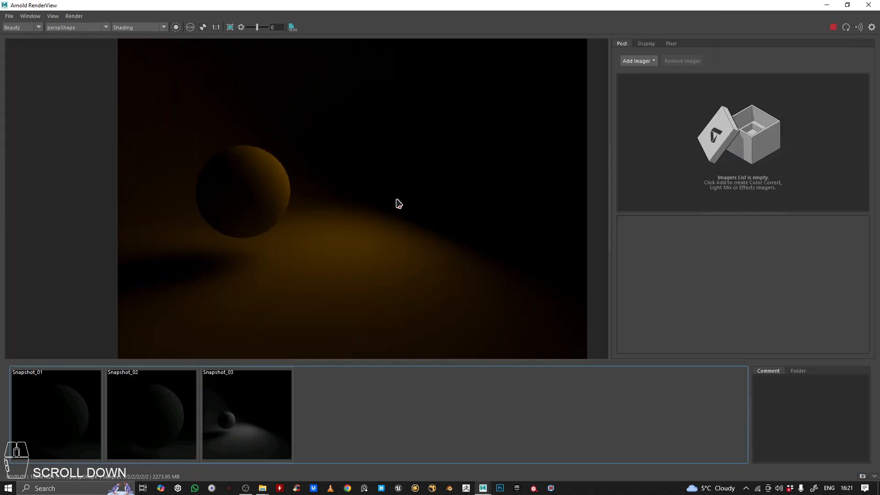
scroll(362, 227, "up", 2)
middle_click_drag(314, 240, 276, 171)
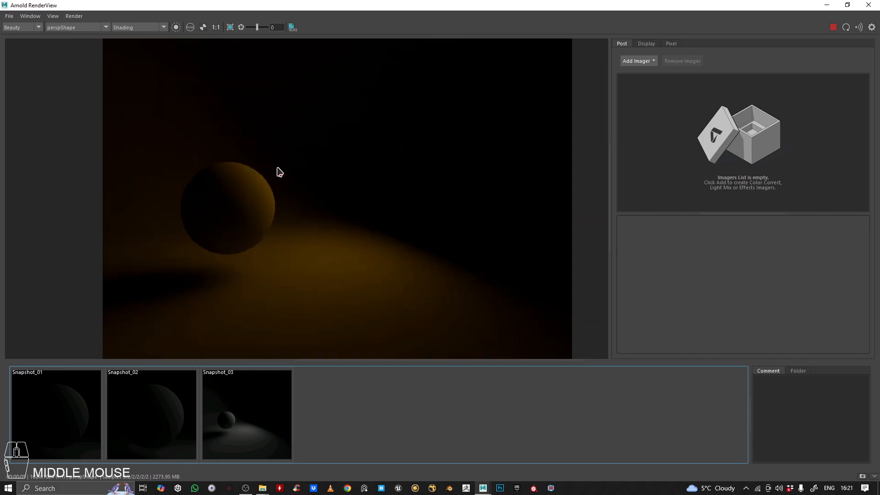
scroll(343, 193, "down", 2)
Step: Examine the sphere's shading, its cast shadow and the light falloff on the floor up close and from afar
left_click_drag(481, 5, 353, 131)
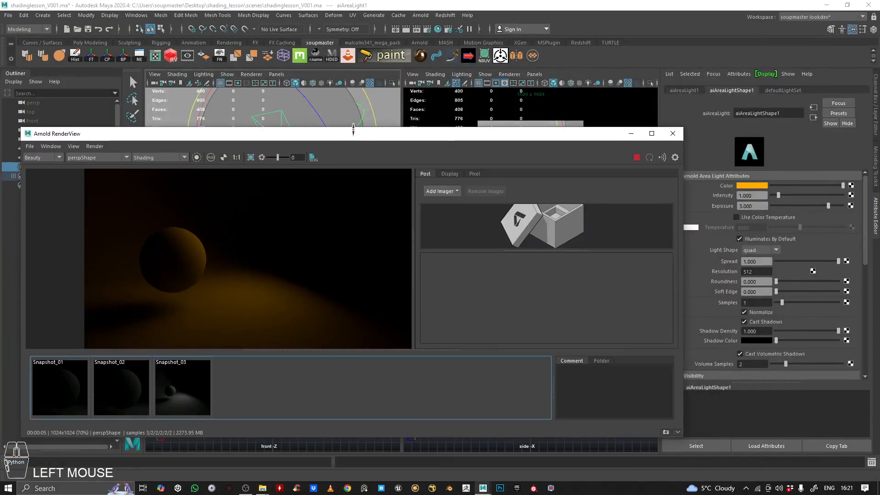
left_click(651, 133)
scroll(320, 196, "up", 2)
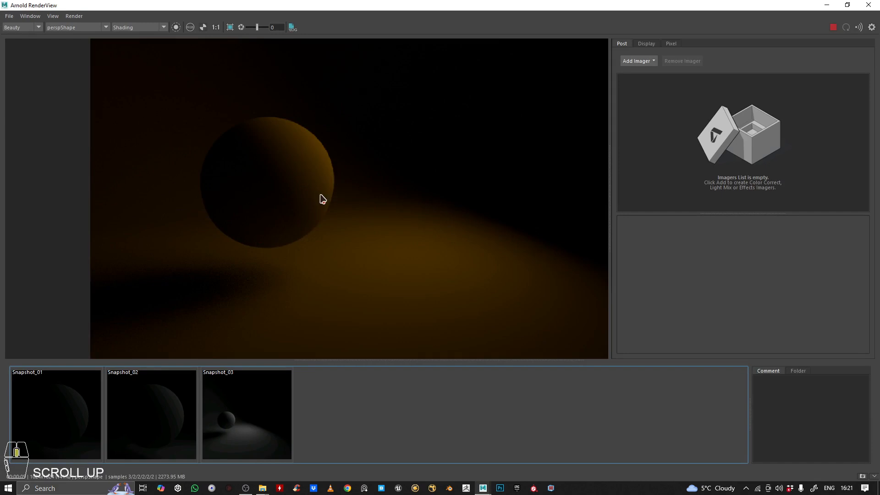
scroll(313, 208, "down", 2)
middle_click_drag(313, 208, 321, 142)
scroll(248, 195, "down", 2)
scroll(257, 216, "up", 2)
scroll(268, 220, "up", 3)
scroll(321, 145, "down", 2)
middle_click_drag(366, 187, 297, 254)
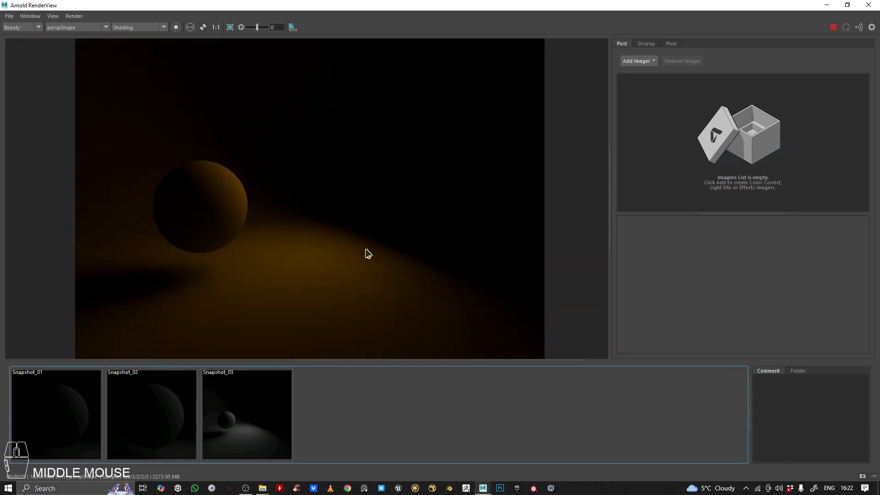
scroll(367, 254, "up", 2)
middle_click_drag(373, 244, 437, 165)
scroll(146, 238, "down", 1)
middle_click_drag(164, 227, 242, 262)
scroll(276, 233, "down", 2)
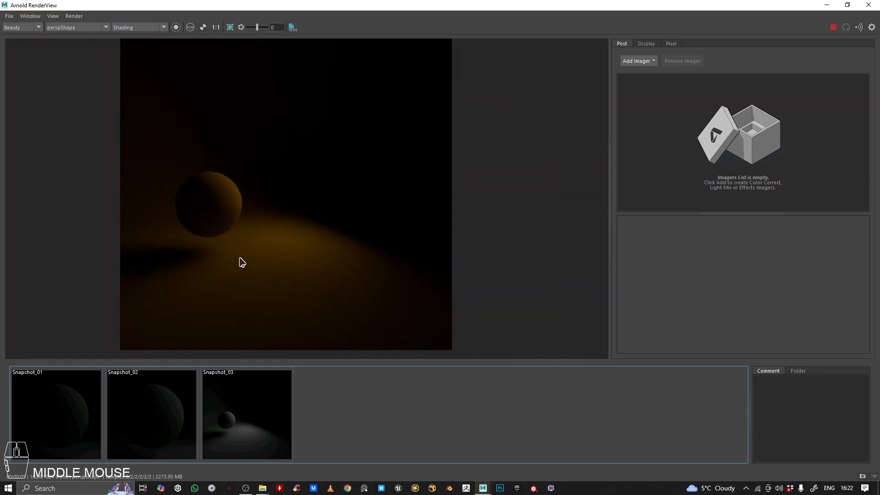
scroll(320, 265, "down", 2)
scroll(181, 266, "up", 4)
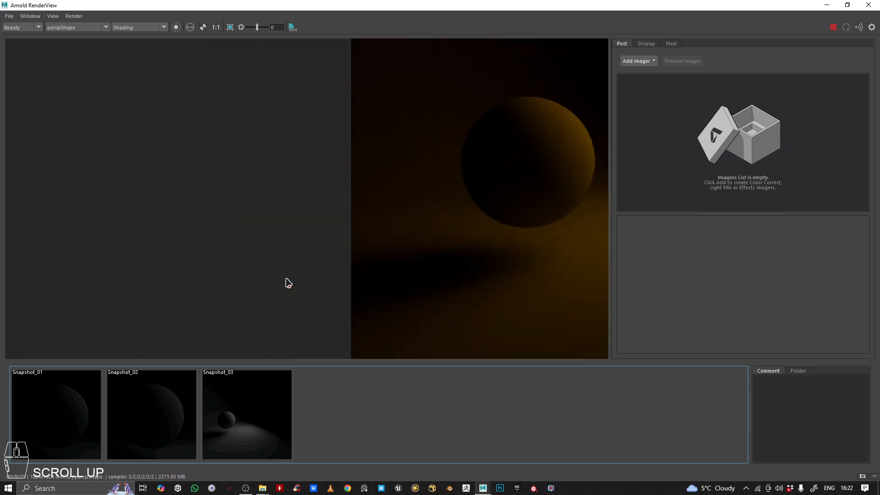
scroll(493, 229, "down", 2)
middle_click_drag(494, 228, 317, 279)
middle_click_drag(390, 258, 343, 213)
scroll(362, 196, "up", 2)
scroll(343, 212, "down", 2)
middle_click_drag(246, 185, 284, 214)
scroll(283, 214, "up", 3)
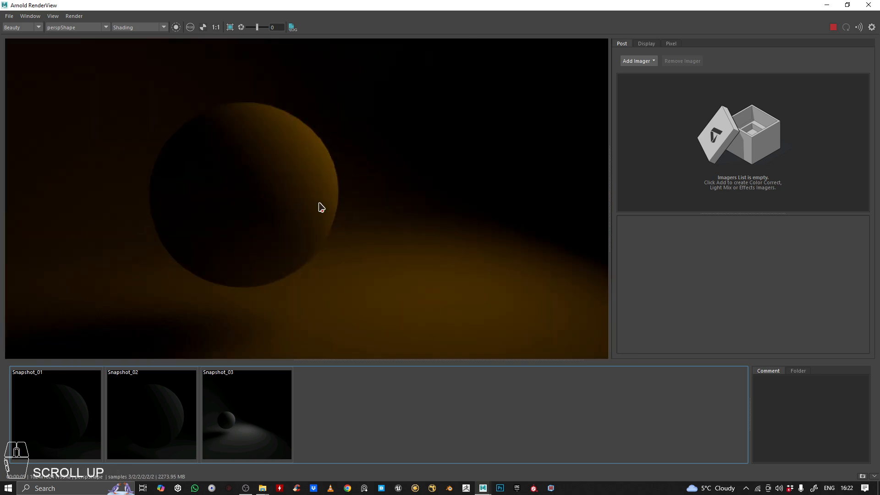
scroll(328, 215, "down", 2)
middle_click_drag(335, 191, 283, 249)
scroll(331, 218, "down", 1)
scroll(210, 219, "up", 2)
scroll(300, 217, "up", 1)
scroll(298, 219, "up", 1)
scroll(377, 219, "down", 3)
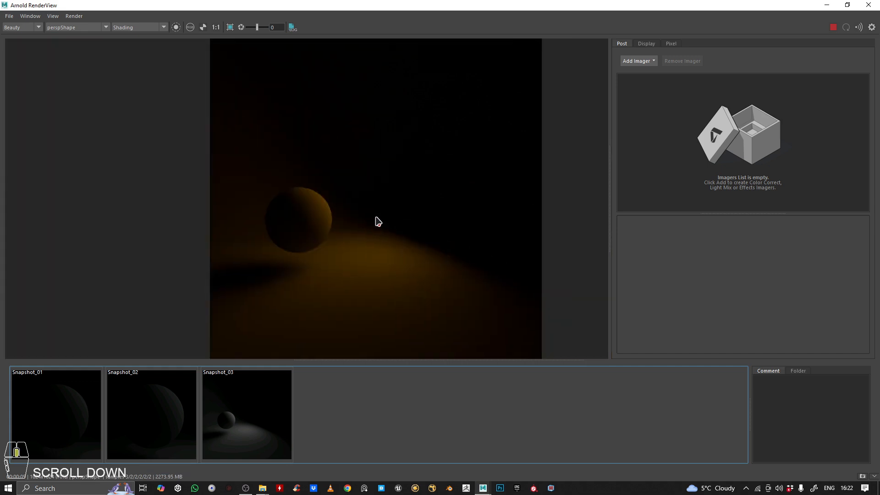
middle_click_drag(377, 220, 335, 197)
scroll(248, 192, "up", 3)
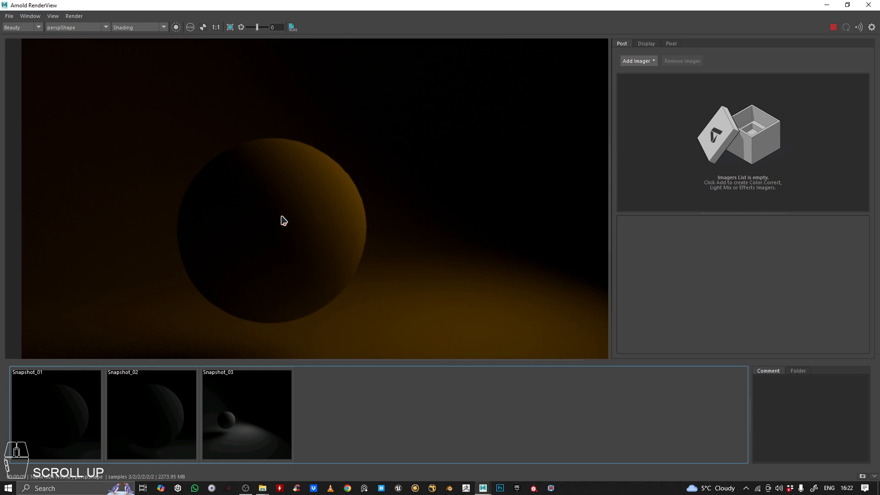
scroll(315, 207, "down", 2)
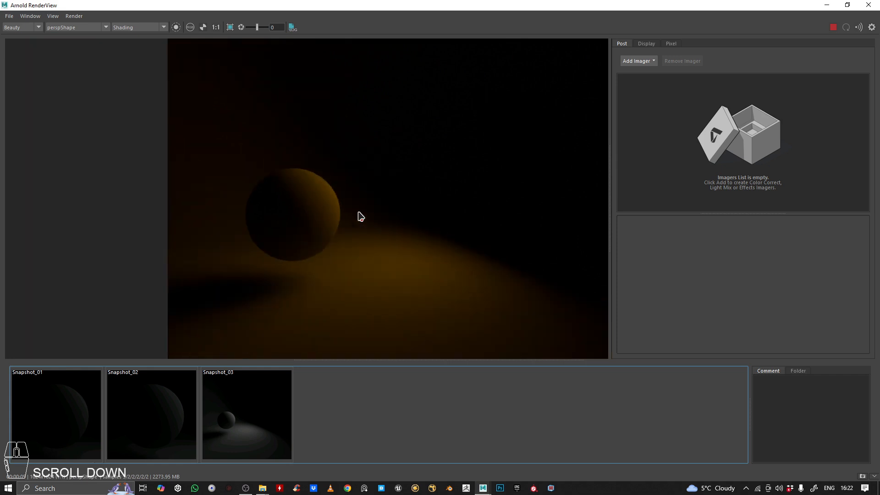
Step: Compare the orange light's gradient across the sphere and floor at several zoom levels in the render
middle_click_drag(357, 216, 231, 165)
scroll(279, 238, "down", 2)
scroll(283, 191, "up", 4)
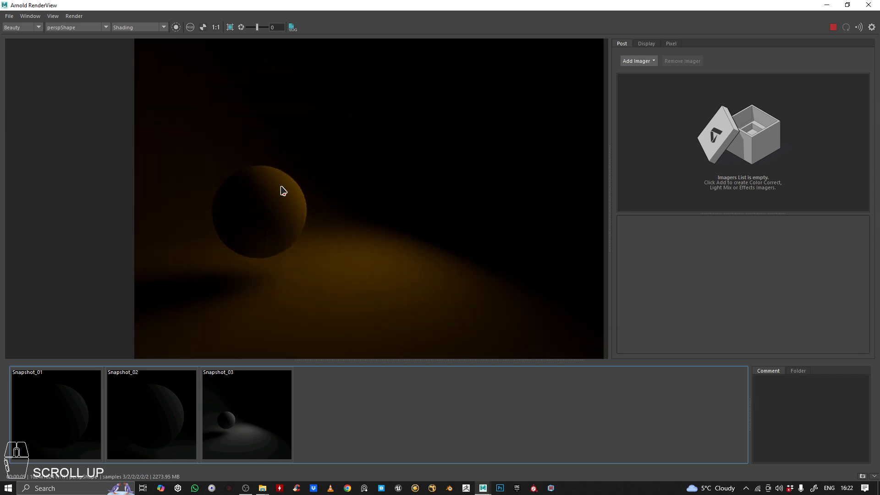
middle_click_drag(269, 246, 241, 226)
scroll(275, 211, "down", 2)
scroll(339, 250, "down", 2)
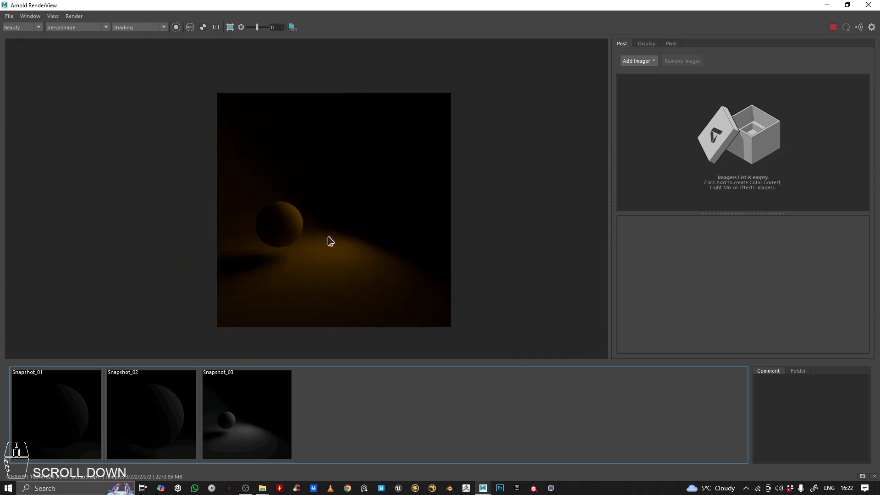
scroll(303, 246, "up", 3)
middle_click_drag(298, 189, 311, 227)
scroll(291, 199, "up", 2)
scroll(317, 229, "down", 3)
middle_click_drag(424, 260, 388, 200)
scroll(291, 202, "up", 3)
scroll(297, 175, "down", 1)
middle_click_drag(298, 174, 320, 206)
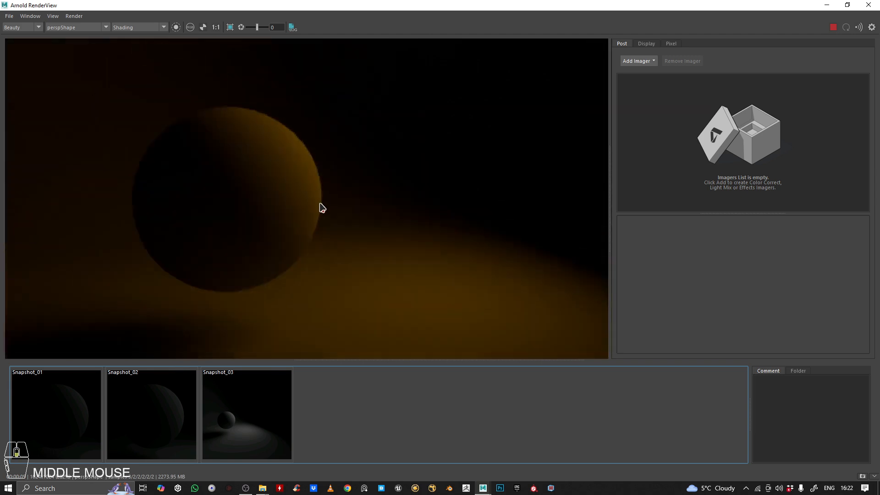
scroll(307, 192, "down", 2)
middle_click_drag(294, 179, 281, 149)
scroll(327, 233, "down", 2)
middle_click_drag(214, 157, 252, 175)
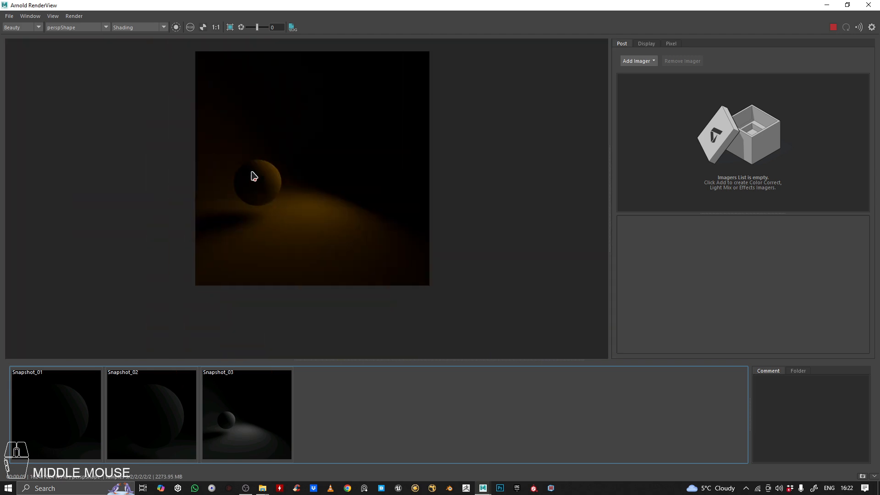
scroll(250, 168, "up", 3)
middle_click_drag(334, 167, 318, 163)
scroll(324, 162, "down", 2)
Step: Stop the interactive render and minimize the Arnold RenderView to get back to the area light's attributes
left_click(828, 25)
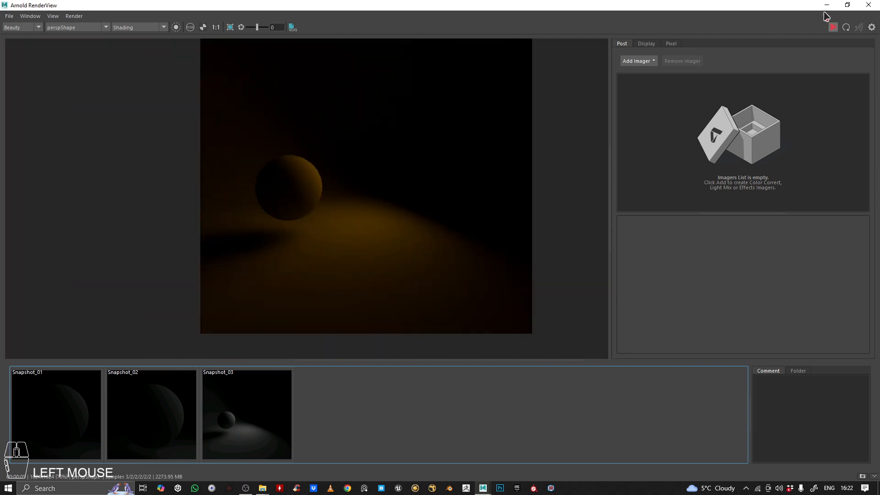
left_click(827, 5)
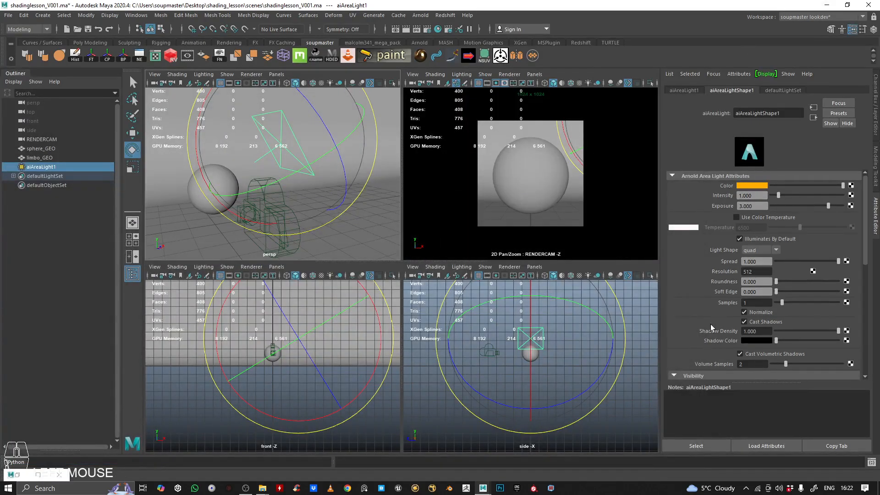
scroll(786, 322, "down", 2)
scroll(722, 222, "up", 2)
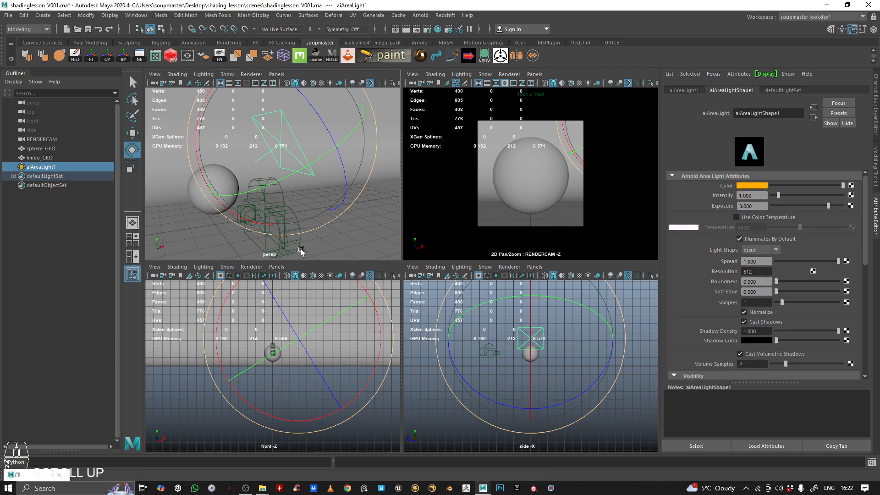
Step: Put aiAreaLight1 into a new group and rename the group lights_GRP
left_click(224, 164)
left_click(57, 164)
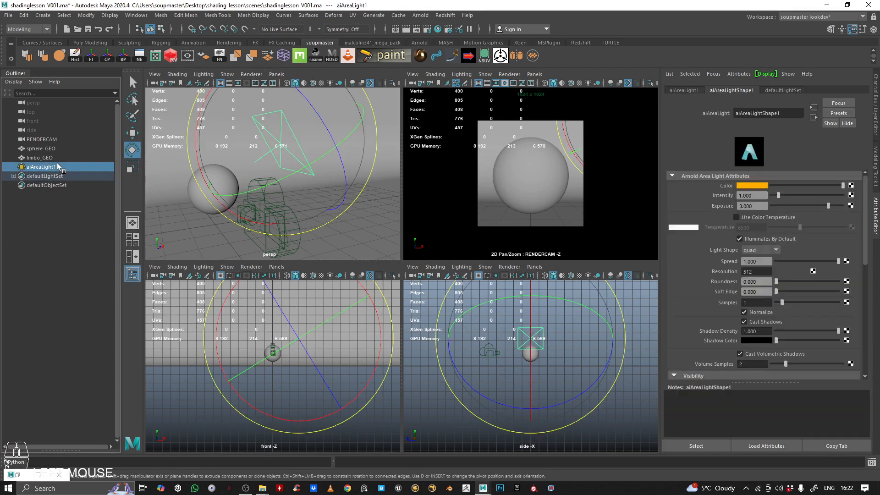
key("ctrl+g")
left_click(37, 158)
double_click(36, 167)
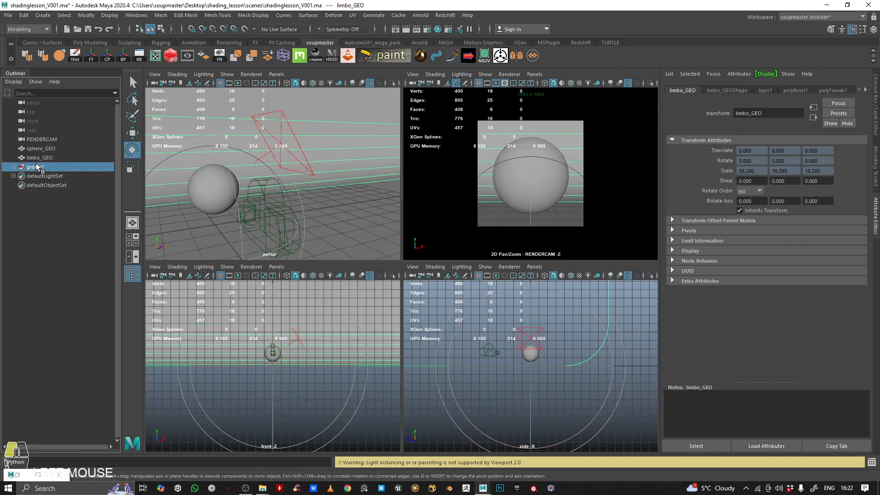
type("lights")
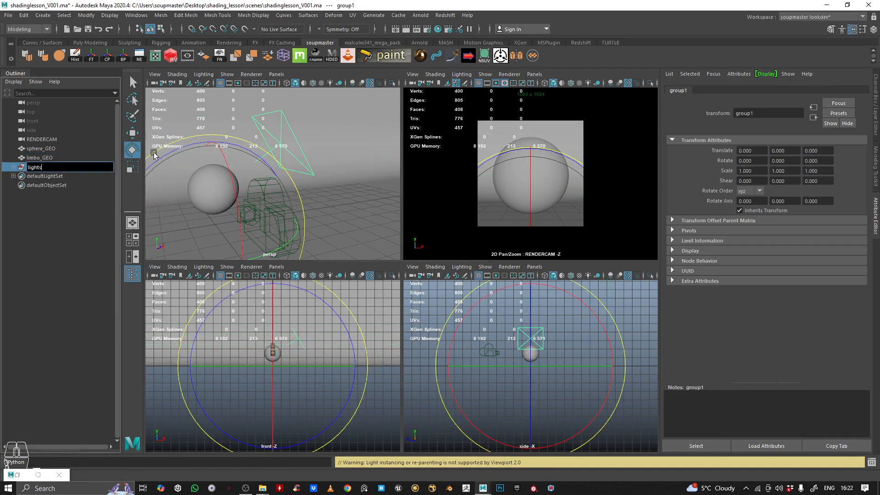
type("_GRP")
key("Return")
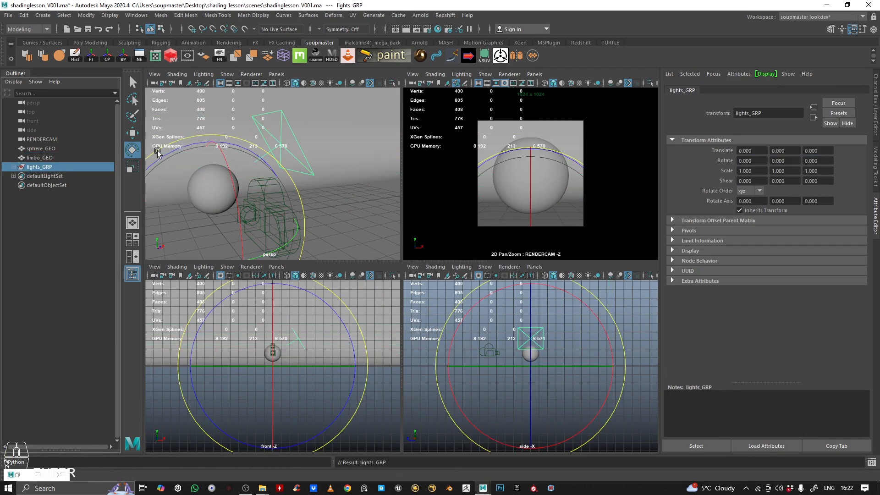
Step: Move lights_GRP above sphere_GEO in the scene hierarchy and hide the area light inside it
mouse_move(40, 167)
middle_mouse_down()
mouse_move(50, 148)
mouse_move(39, 149)
middle_mouse_up()
left_click(13, 149)
left_click(41, 158)
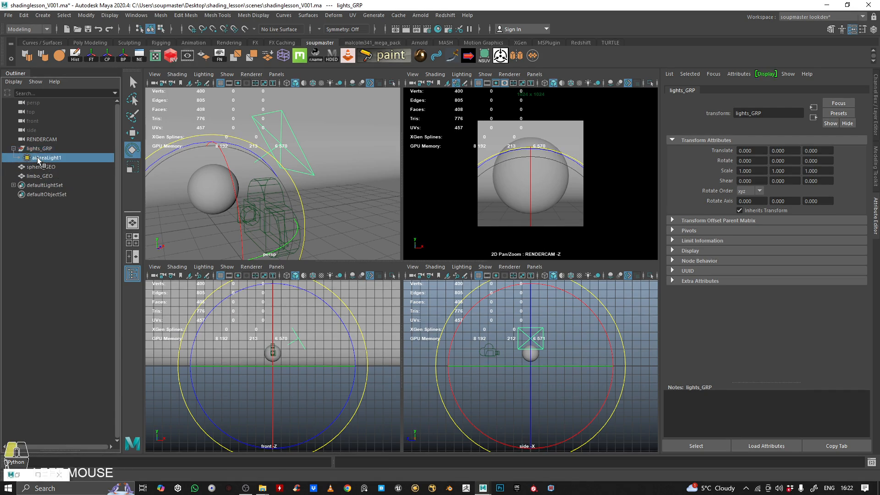
key("ctrl+h")
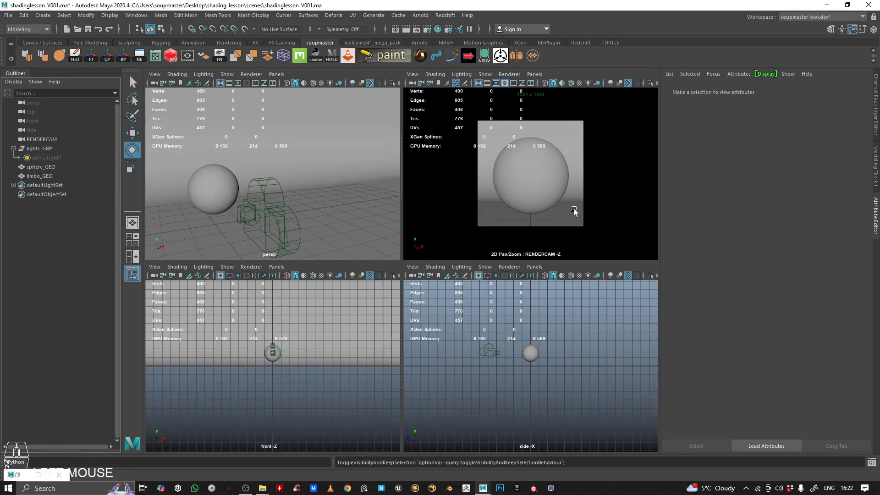
Step: Create a point light and move it up and beside the sphere to about X 2.59, Y 3.38
key("space")
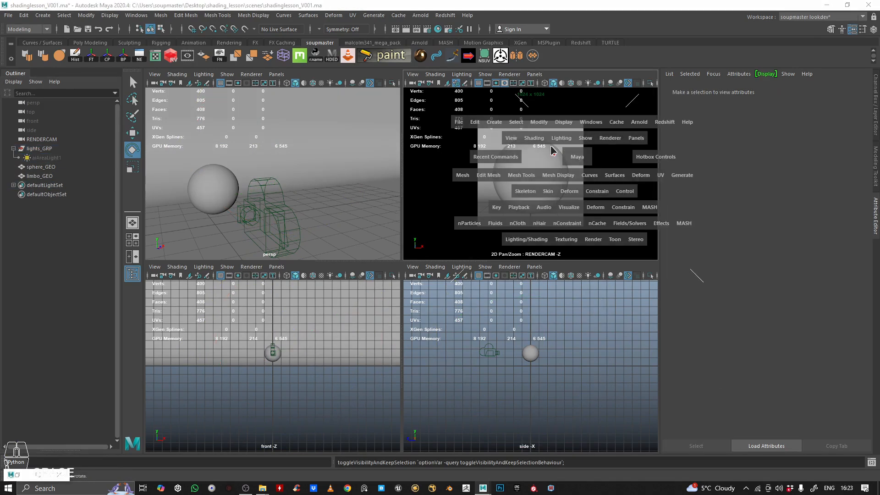
key("space")
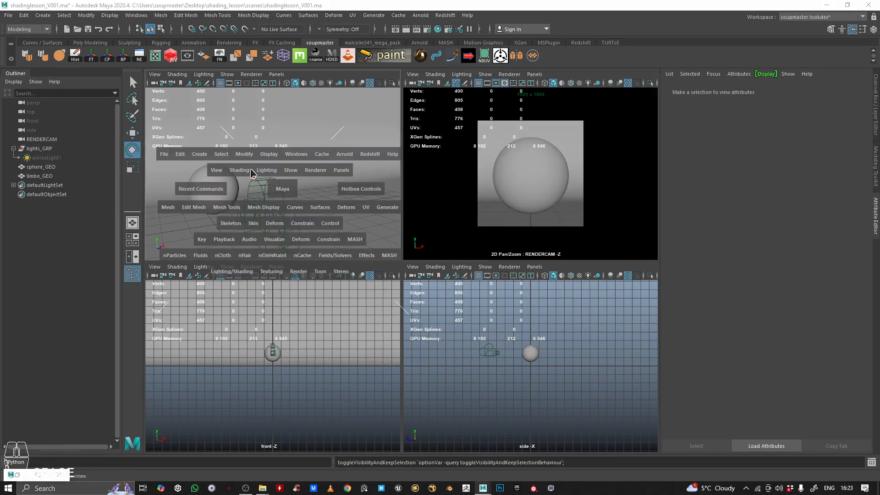
left_click_drag(197, 158, 326, 220)
key("w")
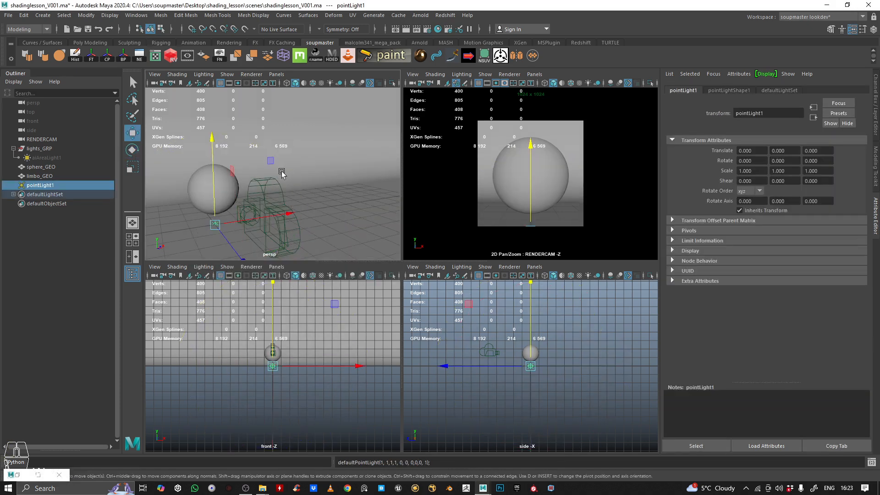
left_click_drag(271, 161, 298, 94)
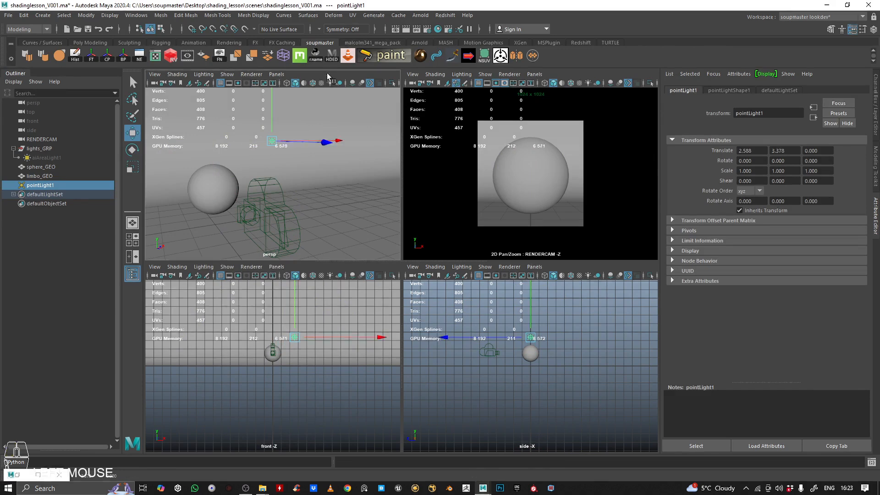
Step: Store the orange-lit image as a fourth render snapshot and restart the interactive render with the point light
left_click(40, 475)
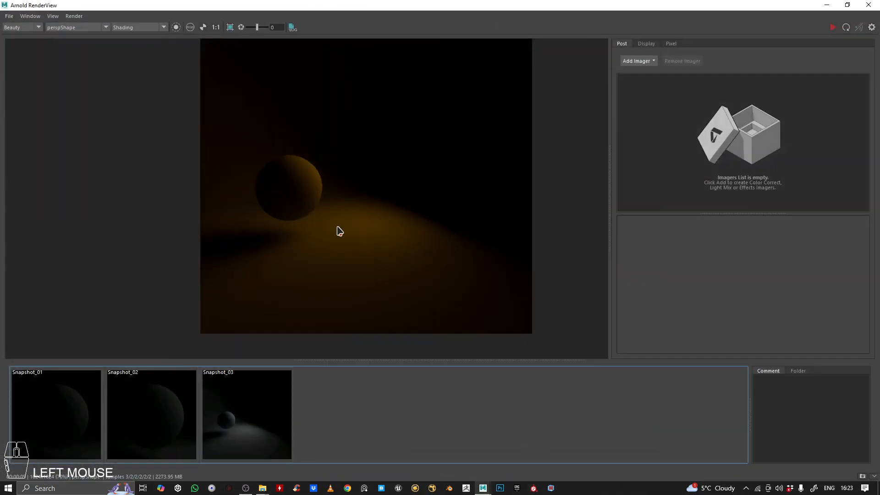
scroll(337, 230, "down", 2)
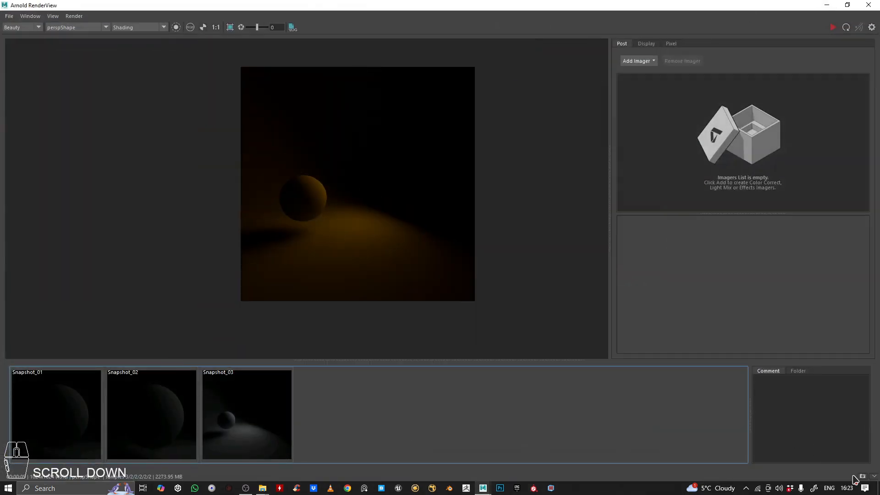
left_click(863, 476)
left_click(832, 27)
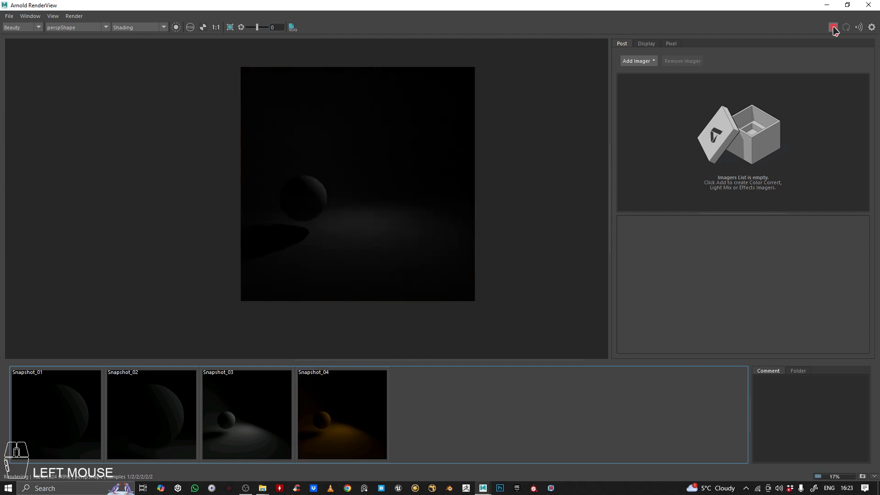
Step: Examine the shading and the edge of the sphere's shadow under the point light close up
scroll(300, 162, "up", 1)
scroll(300, 163, "up", 5)
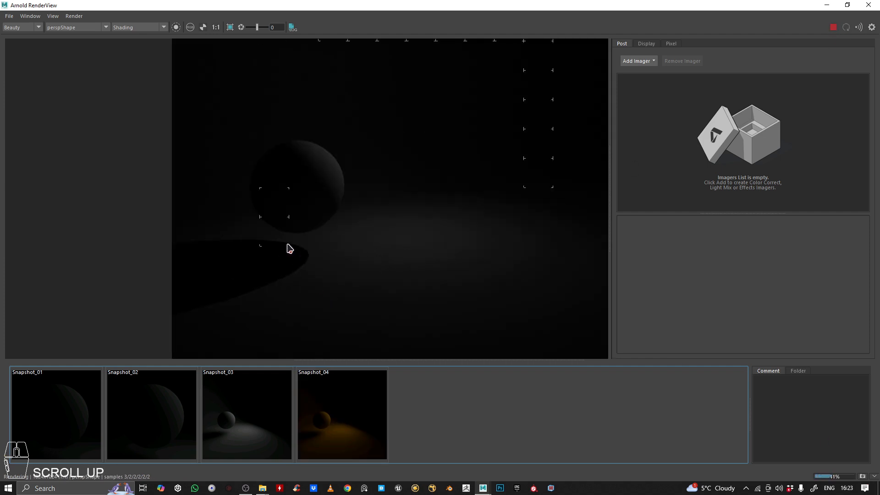
scroll(300, 228, "down", 4)
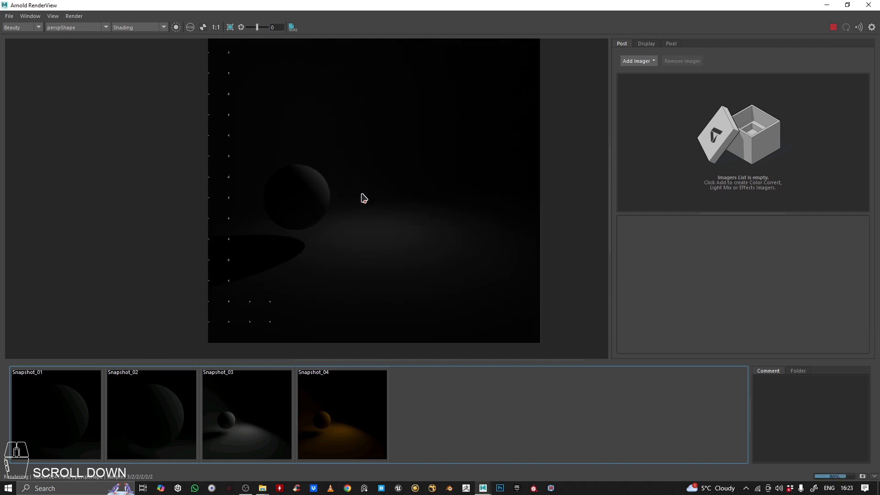
scroll(366, 289, "up", 3)
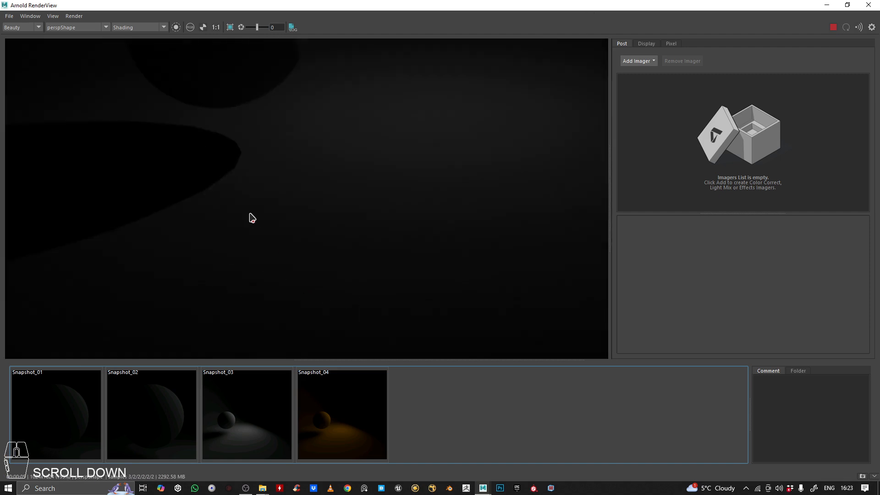
middle_click_drag(250, 217, 272, 255)
left_click(318, 430)
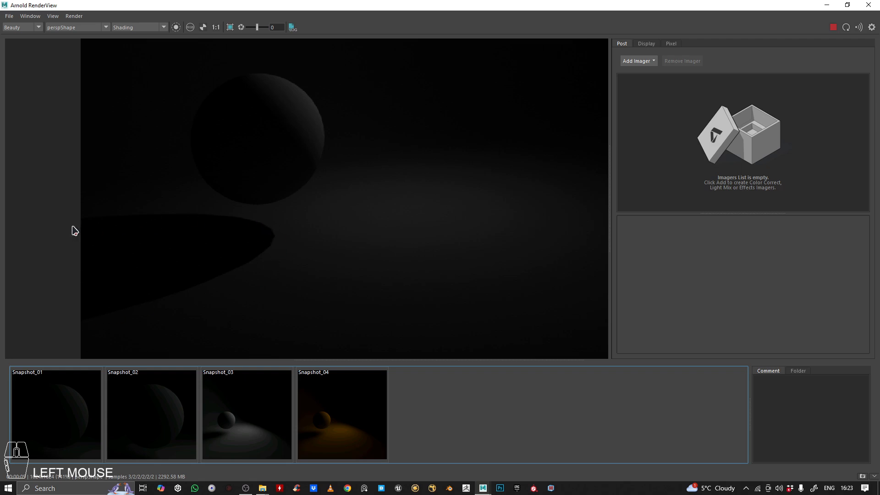
Step: Shrink the Arnold RenderView, move it clear of the light attributes and look through pointLightShape1's shadow settings
left_click_drag(642, 4, 505, 253)
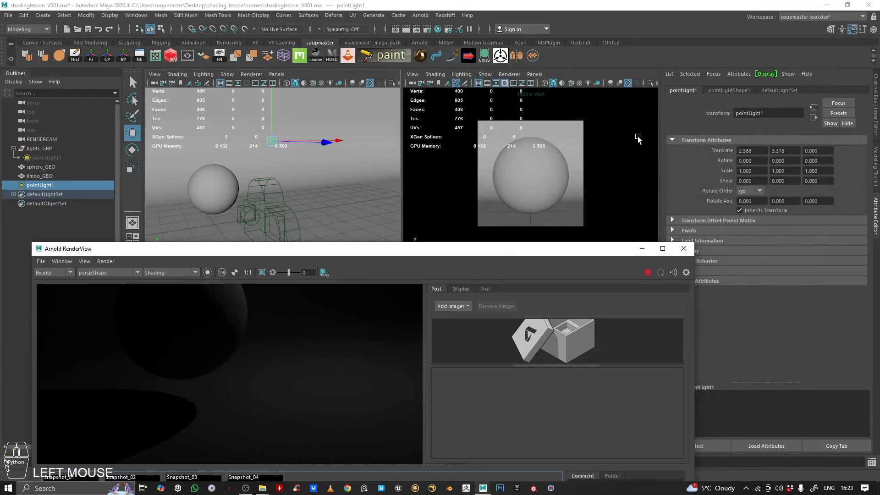
left_click(726, 91)
left_click_drag(597, 252, 502, 204)
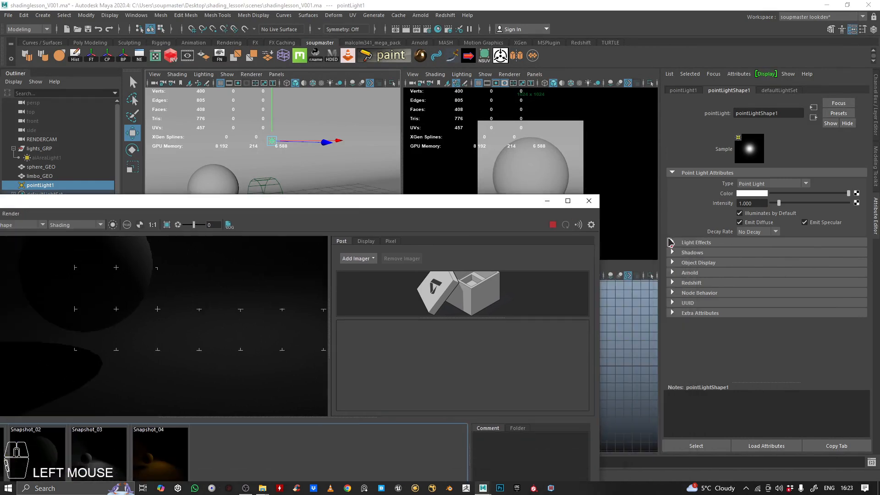
left_click(705, 253)
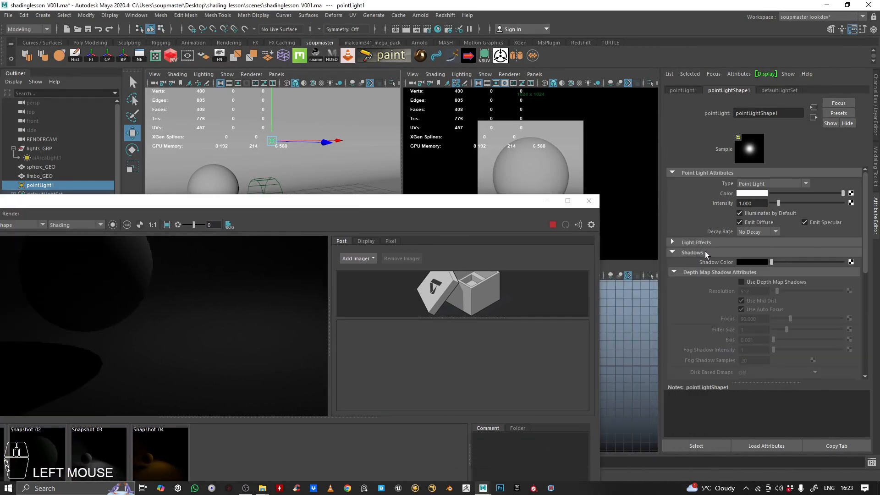
left_click_drag(335, 204, 322, 290)
left_click(679, 252)
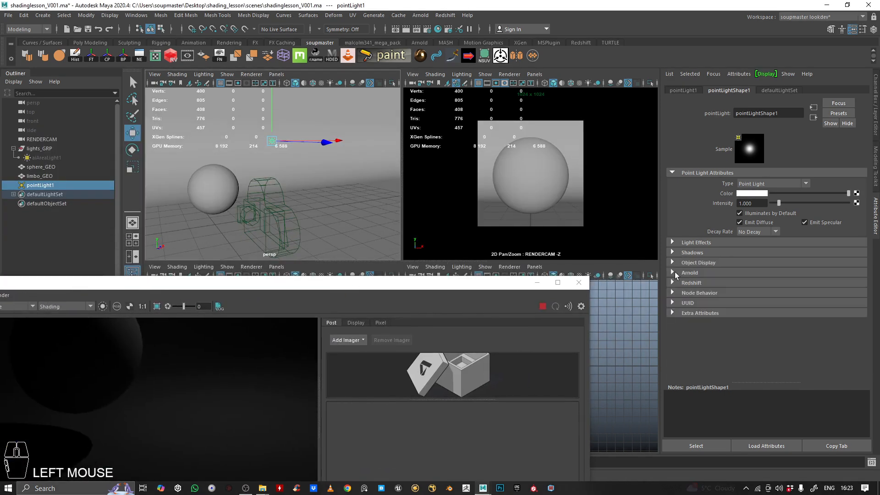
Step: Try varying the shadow density in the point light's Arnold attributes
left_click(675, 271)
scroll(697, 303, "down", 2)
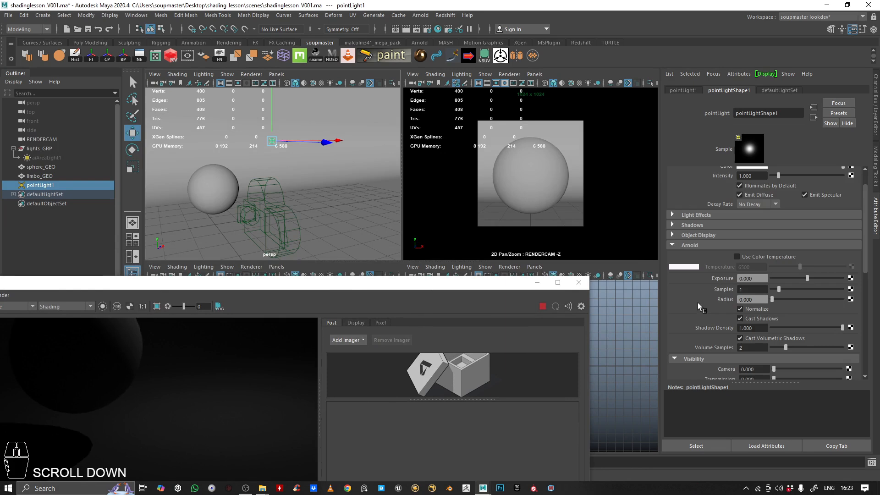
left_click_drag(837, 328, 879, 328)
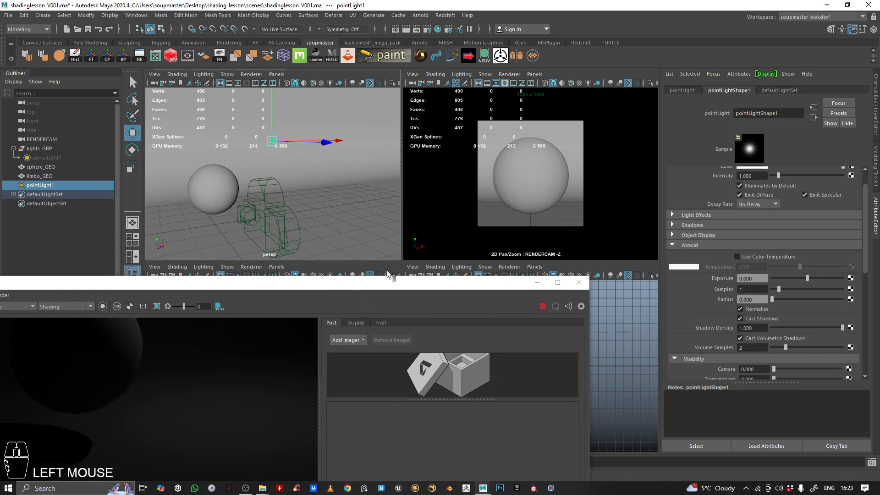
scroll(721, 304, "up", 1)
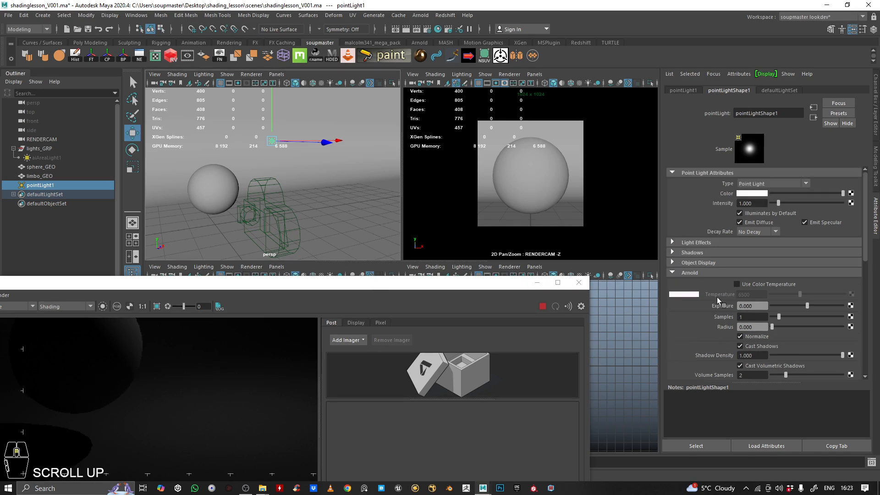
Step: Enable depth map shadows on the point light with a bias of -0.274 and bring the render back into view
left_click(693, 252)
left_click(742, 282)
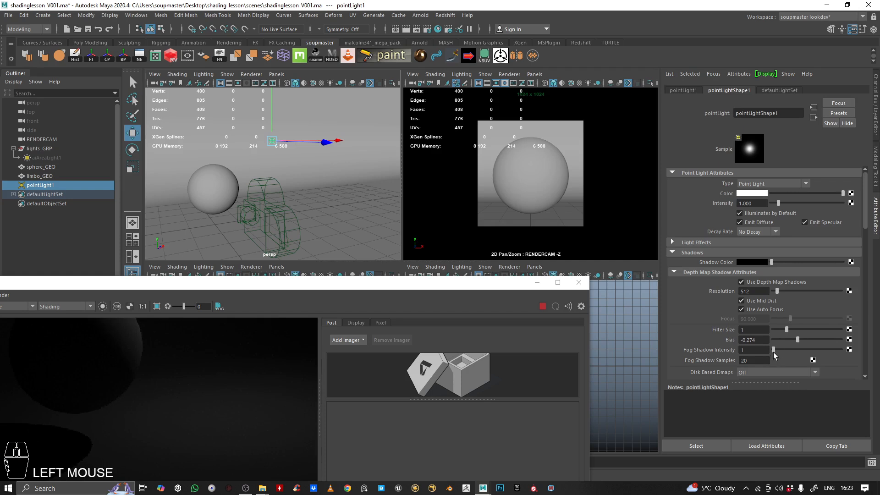
mouse_move(773, 352)
left_mouse_down()
mouse_move(820, 351)
mouse_move(773, 349)
left_mouse_up()
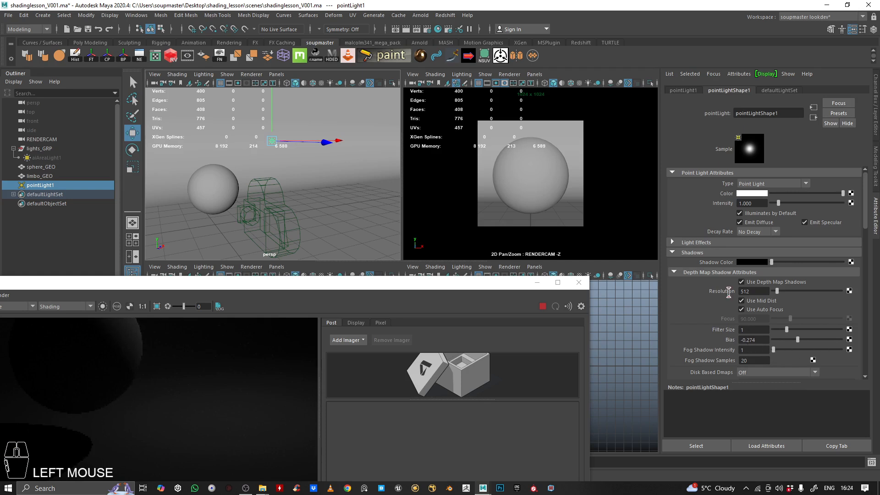
left_click(673, 252)
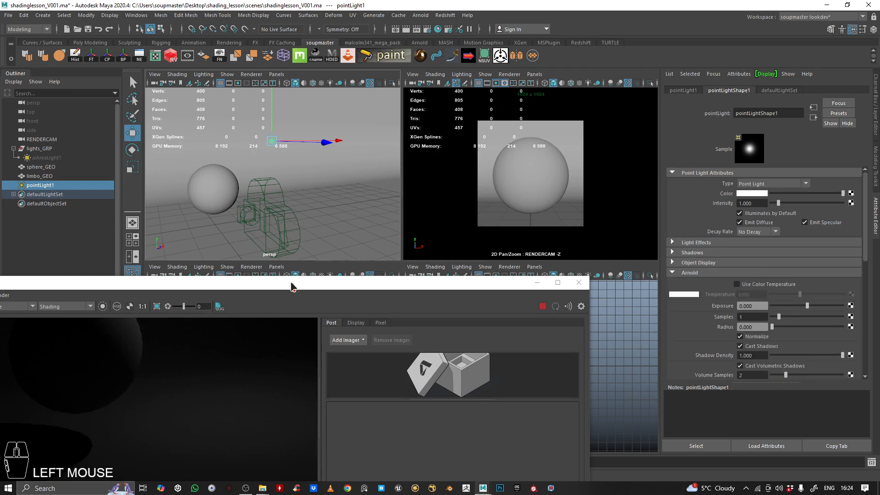
left_click_drag(291, 287, 413, 163)
middle_click_drag(234, 318, 263, 309)
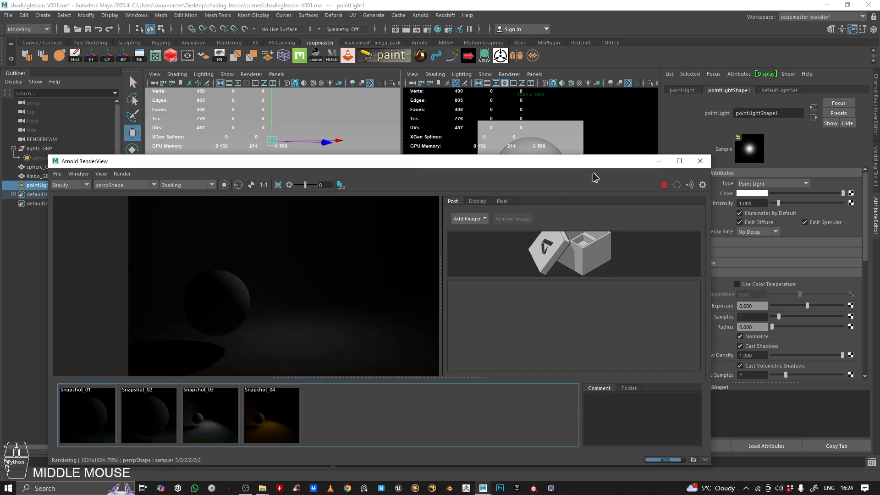
Step: Reposition the Arnold RenderView so both the rendered sphere and pointLightShape1's Arnold attributes are accessible
left_click_drag(575, 161, 604, 129)
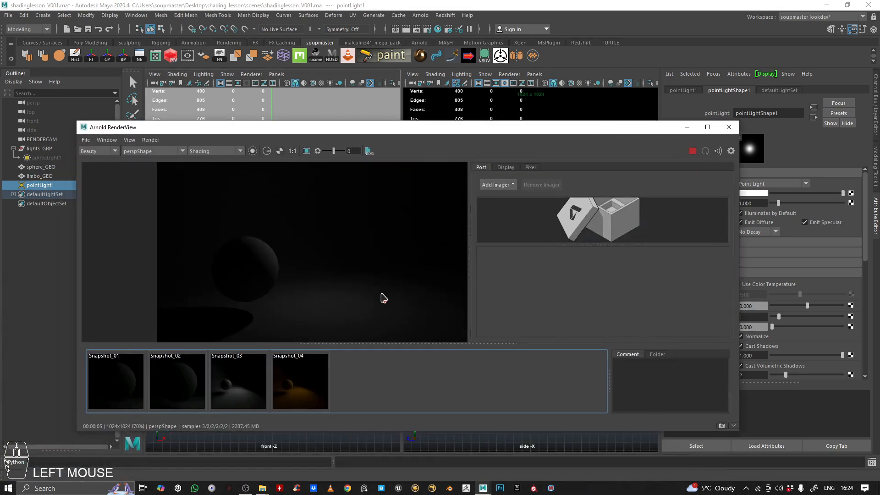
middle_click_drag(383, 298, 449, 243)
scroll(322, 289, "down", 2)
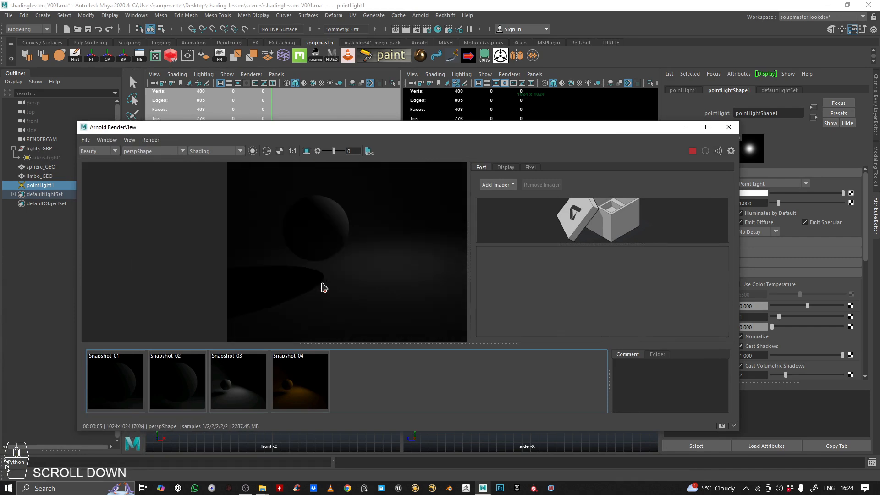
left_click_drag(447, 130, 317, 195)
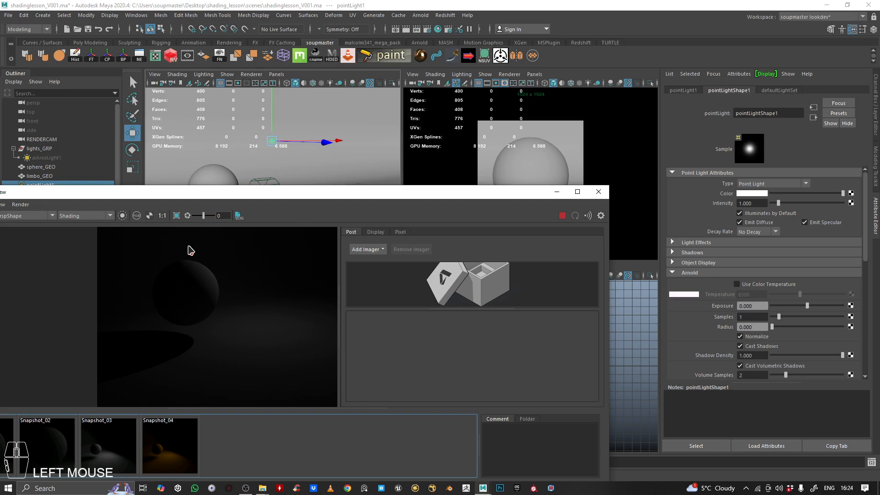
left_click_drag(235, 195, 265, 169)
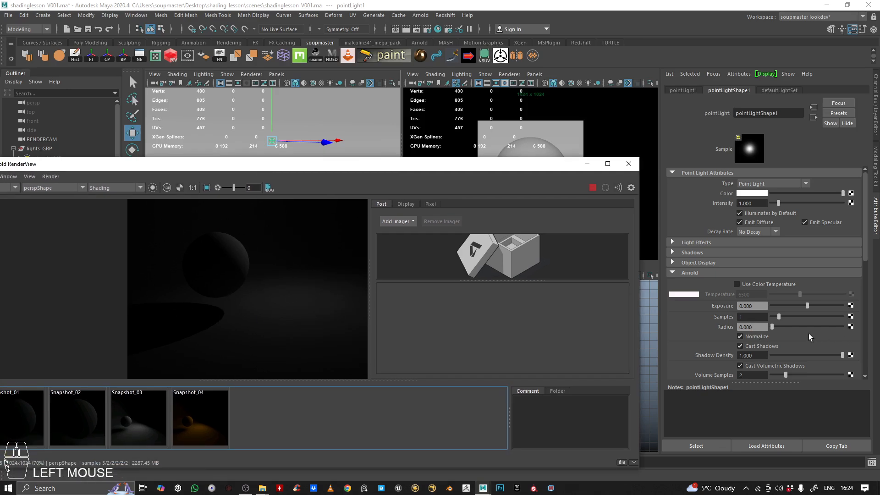
Step: Try an Arnold radius of 1.579 on the point light and check the sphere's shadow in the render
mouse_move(795, 326)
left_mouse_down()
mouse_move(774, 327)
mouse_move(783, 326)
left_mouse_up()
scroll(238, 320, "up", 2)
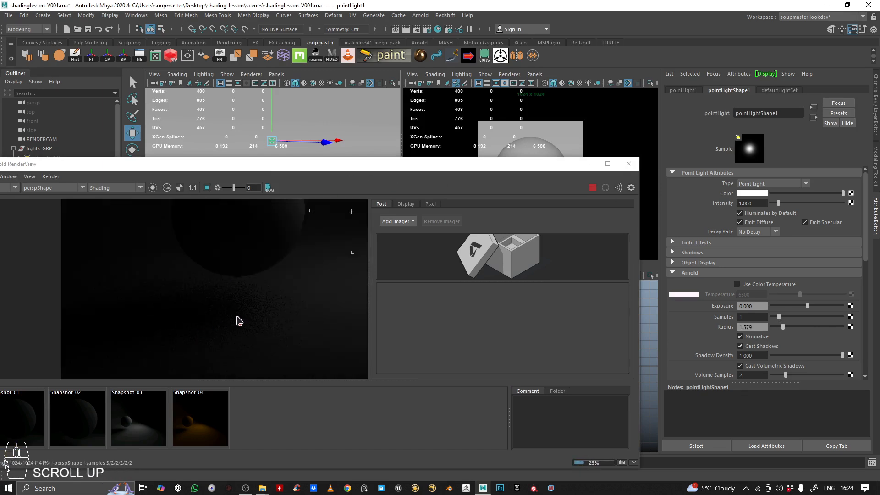
scroll(238, 320, "down", 2)
middle_click_drag(251, 295, 229, 338)
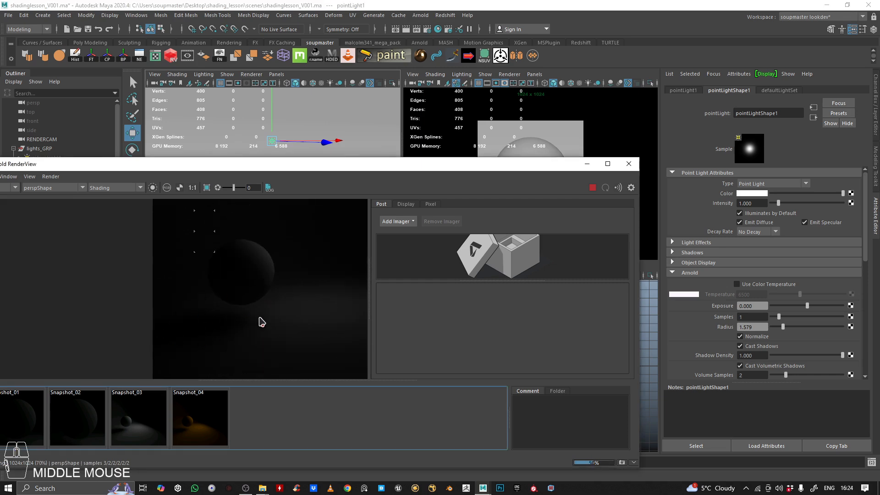
Step: Set the point light's Arnold radius to 0.263, viewing the shadow edge close up
left_click_drag(782, 326, 728, 326)
scroll(227, 327, "up", 1)
scroll(228, 326, "up", 2)
middle_click_drag(228, 326, 298, 298)
left_click_drag(775, 328, 772, 326)
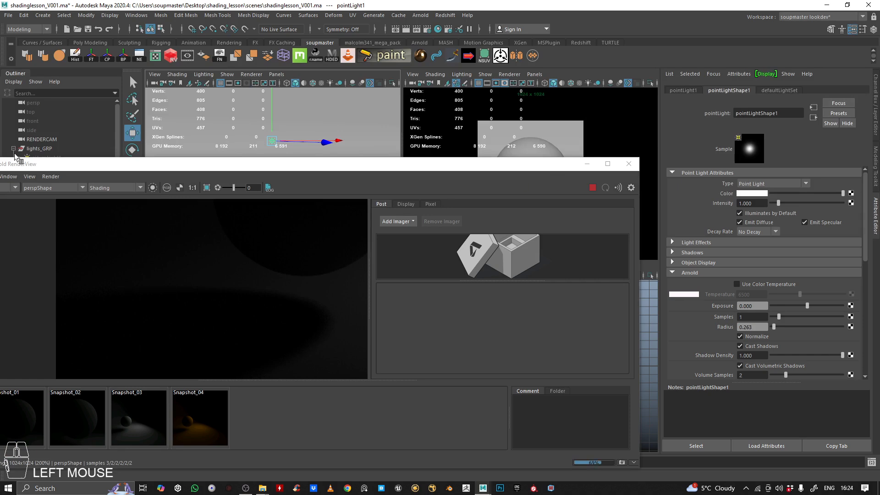
Step: Parent pointLight1 under lights_GRP in the Outliner and bring the render back beside the light attributes
left_click_drag(128, 165, 145, 253)
left_click_drag(334, 312, 347, 298)
middle_click_drag(38, 184, 48, 157)
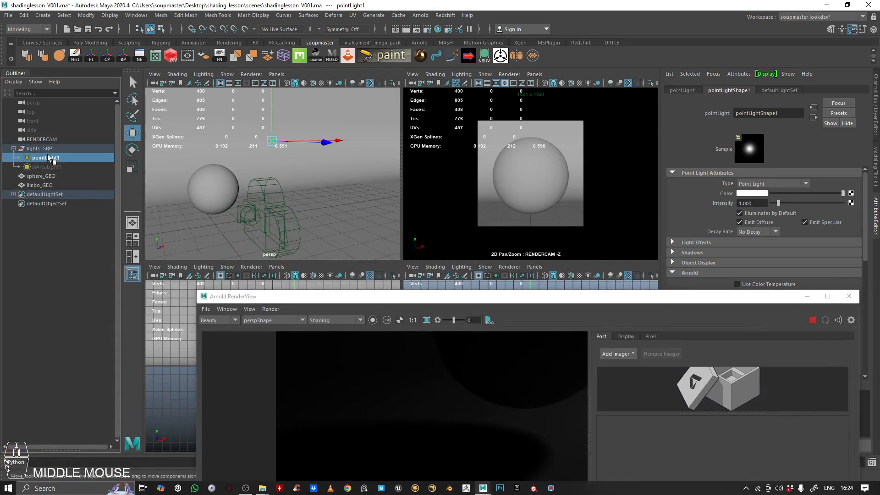
left_click_drag(396, 302, 300, 296)
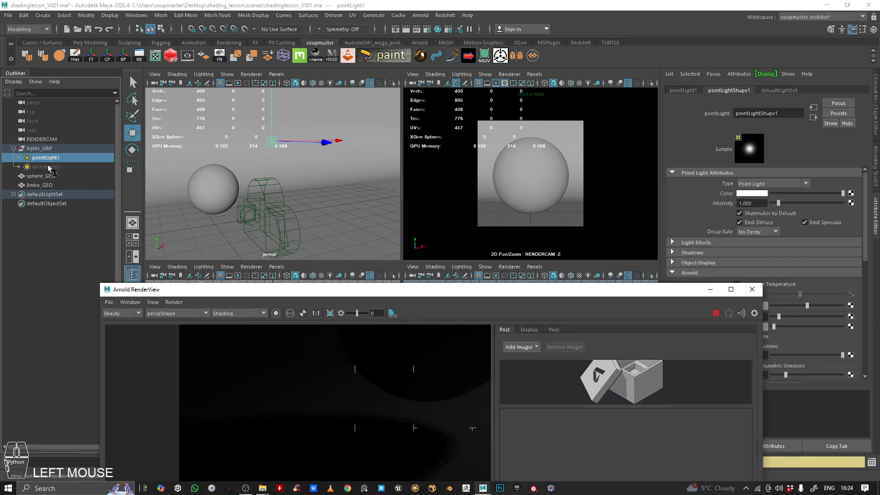
left_click_drag(398, 293, 271, 191)
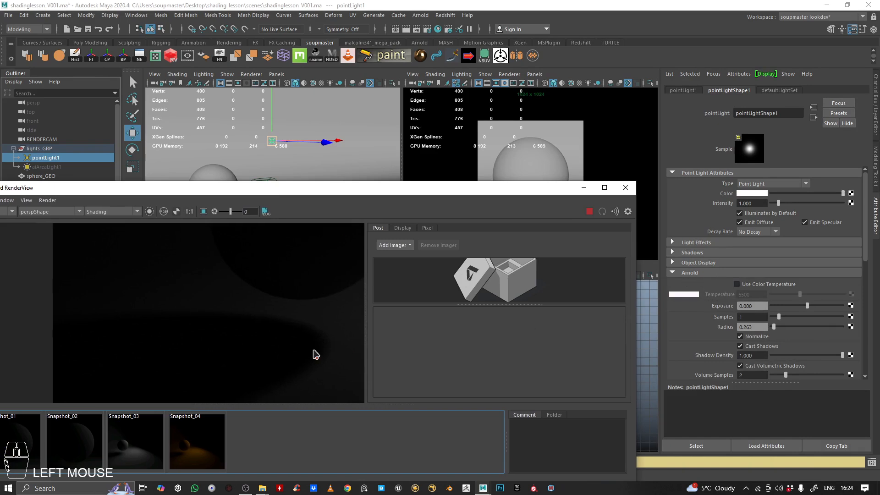
Step: Set the point light's Arnold exposure to 1, keeping the whole sphere and its shadow in the render view
scroll(260, 369, "down", 4)
middle_click_drag(240, 315, 201, 334)
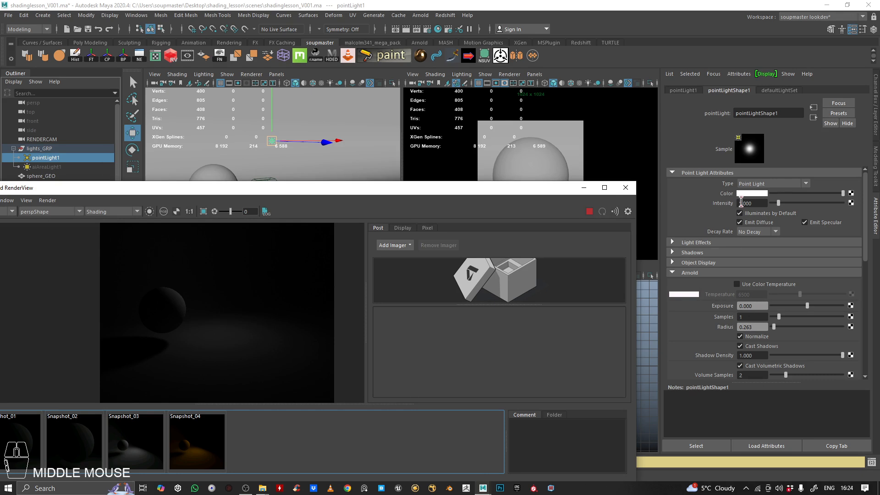
key("BackSpace")
left_click_drag(372, 194, 396, 166)
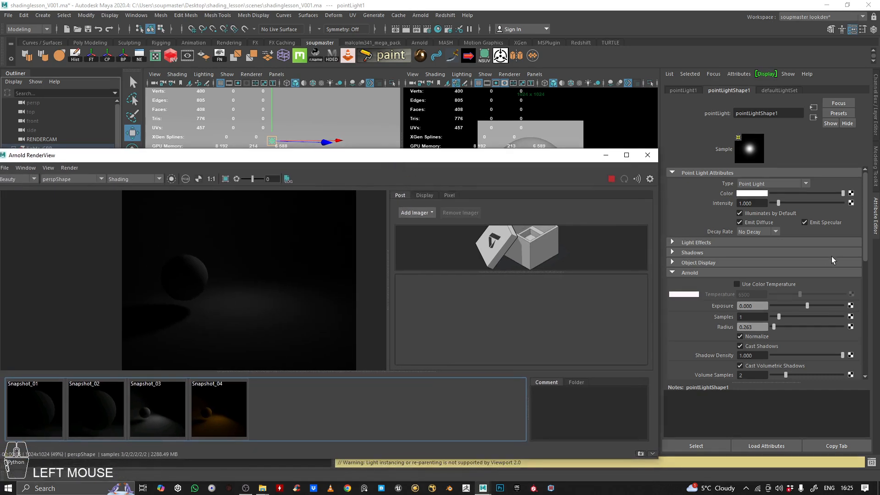
left_click(760, 306)
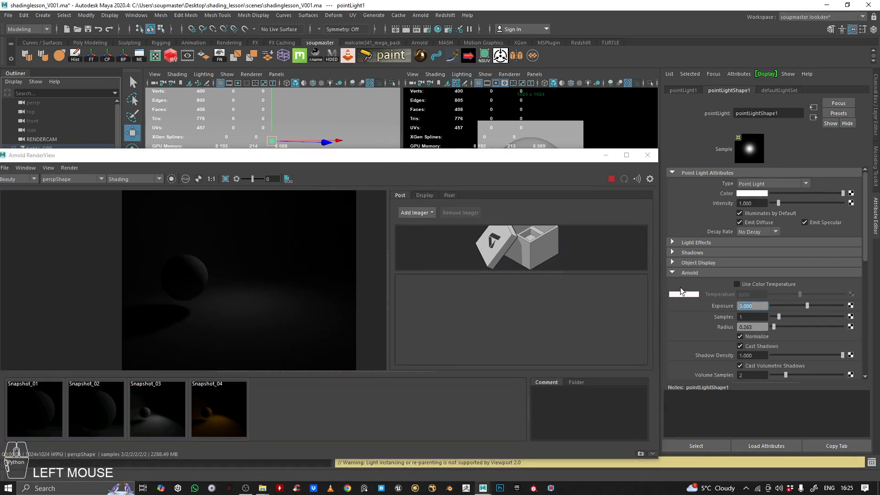
type("1")
left_click_drag(522, 167, 515, 139)
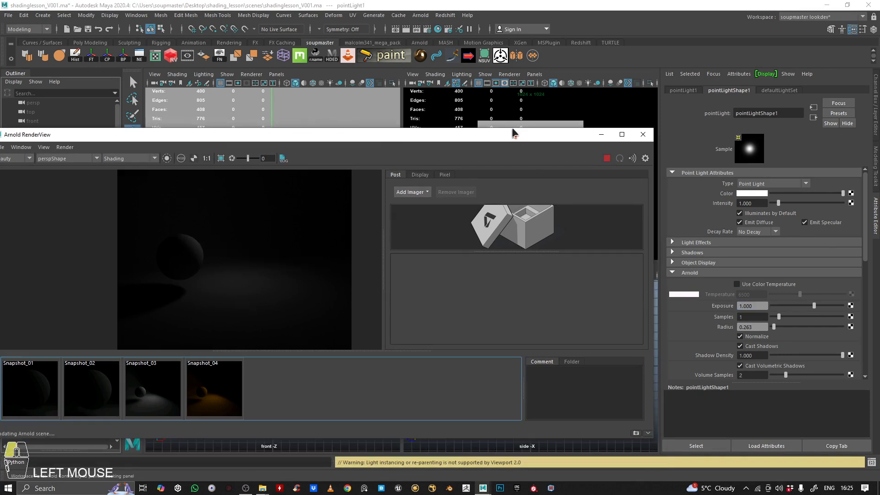
Step: Store a snapshot of the point light render and flip between it and the live render
left_click(634, 426)
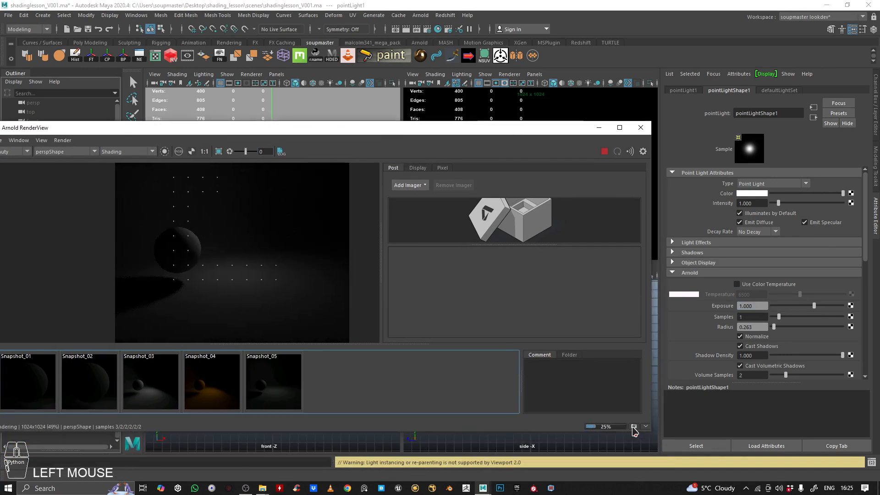
left_click(284, 388)
left_click(284, 388)
left_click(284, 388)
left_click(285, 390)
left_click(285, 390)
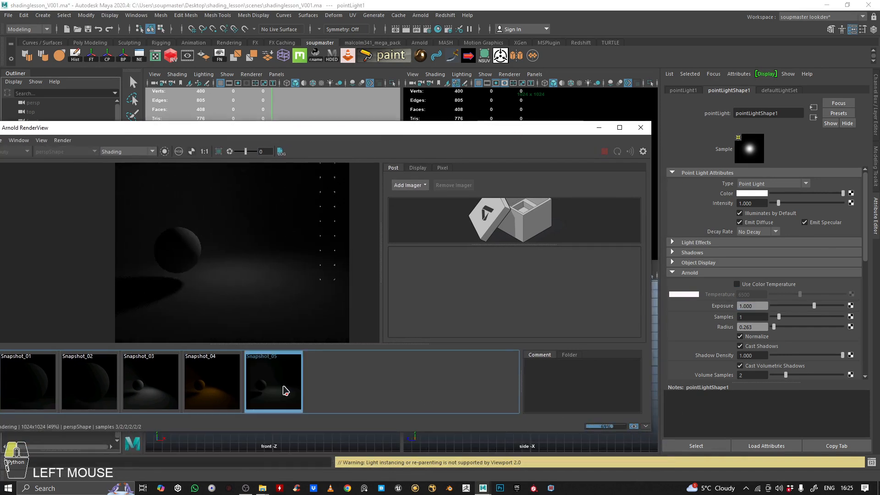
left_click(285, 389)
left_click(285, 390)
left_click(285, 390)
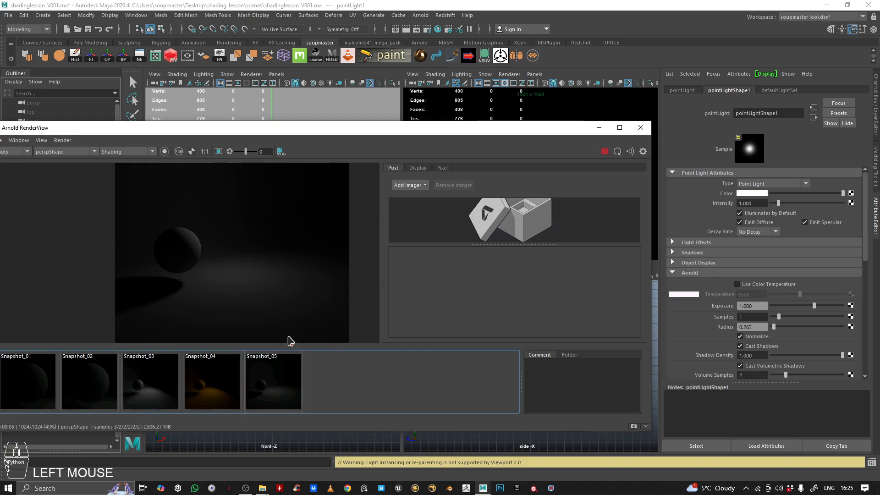
Step: Set the point light's Arnold exposure to 2 and frame the sphere and its shadow in the render
type("2")
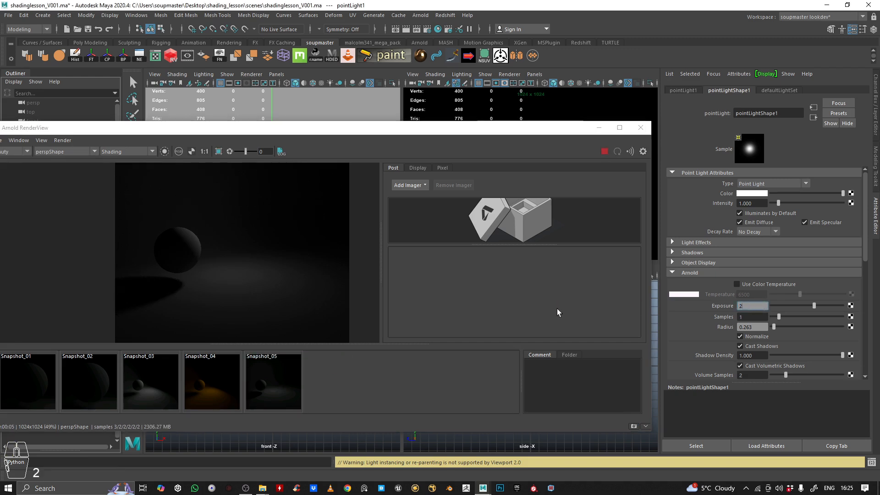
key("Return")
scroll(187, 268, "up", 2)
scroll(193, 251, "down", 1)
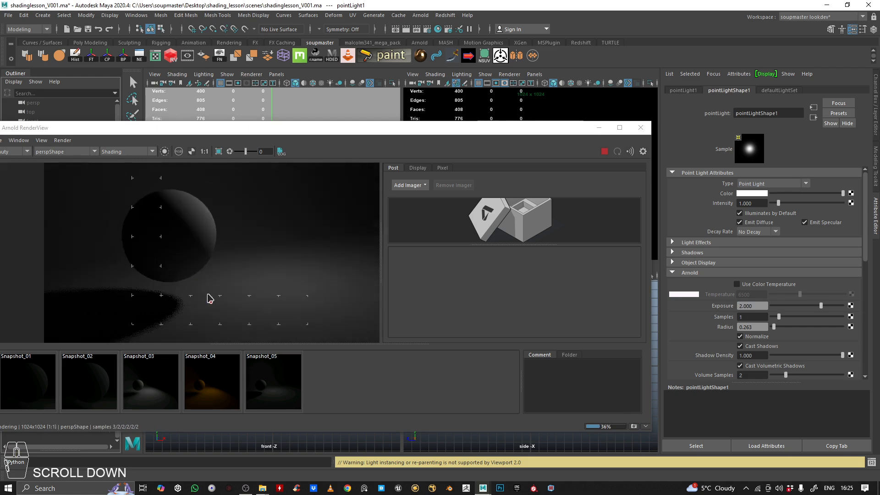
scroll(197, 250, "up", 2)
scroll(197, 238, "down", 3)
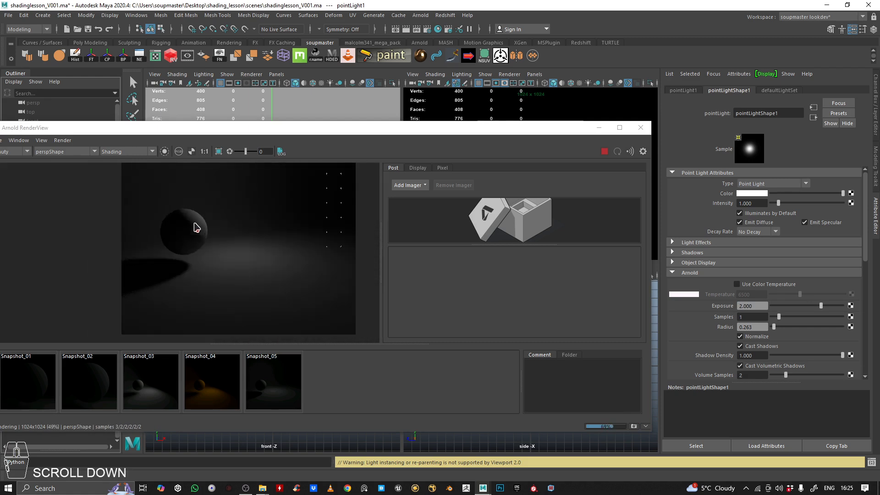
scroll(213, 215, "down", 1)
middle_click_drag(215, 224, 220, 240)
scroll(249, 239, "up", 2)
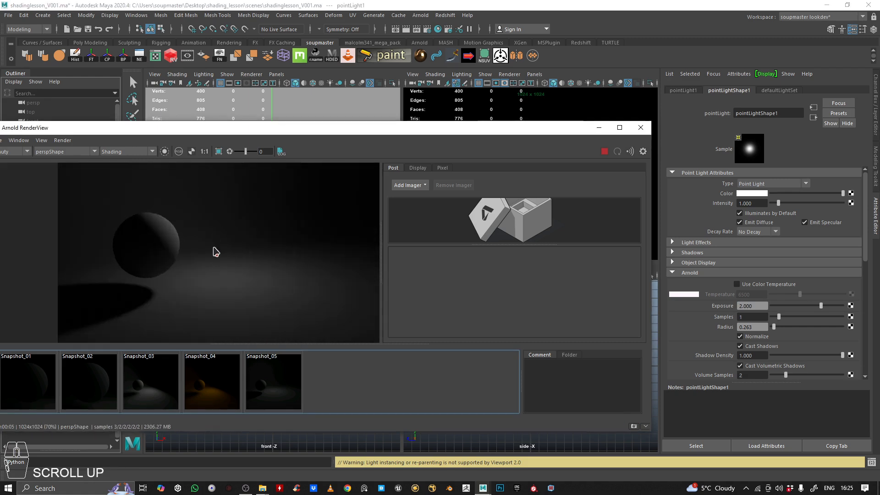
middle_click_drag(152, 257, 201, 263)
scroll(221, 275, "down", 1)
Step: Compare the brightness of Snapshot_05 with the live render at exposure 2 by switching between them repeatedly
left_click(288, 403)
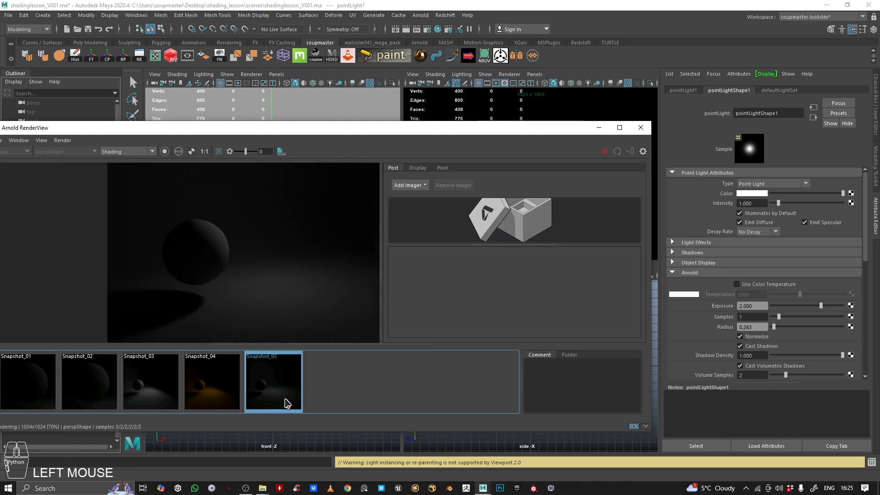
left_click(287, 404)
left_click(288, 403)
left_click(288, 403)
left_click(287, 403)
left_click(288, 403)
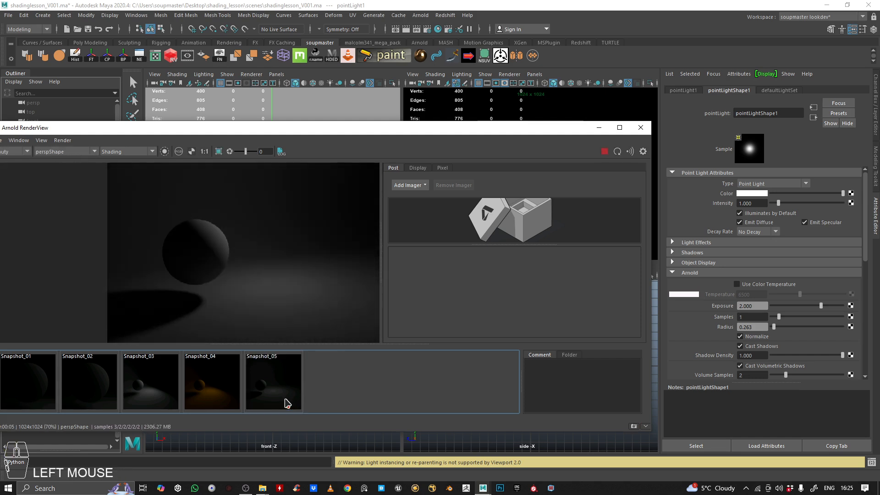
left_click(287, 403)
left_click(287, 403)
left_click(287, 404)
left_click(288, 403)
left_click(288, 404)
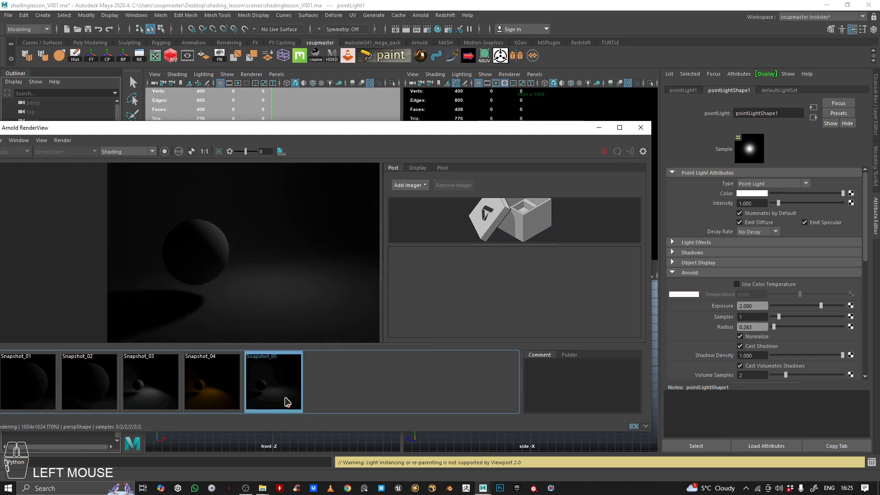
left_click(285, 393)
left_click(285, 392)
left_click(286, 390)
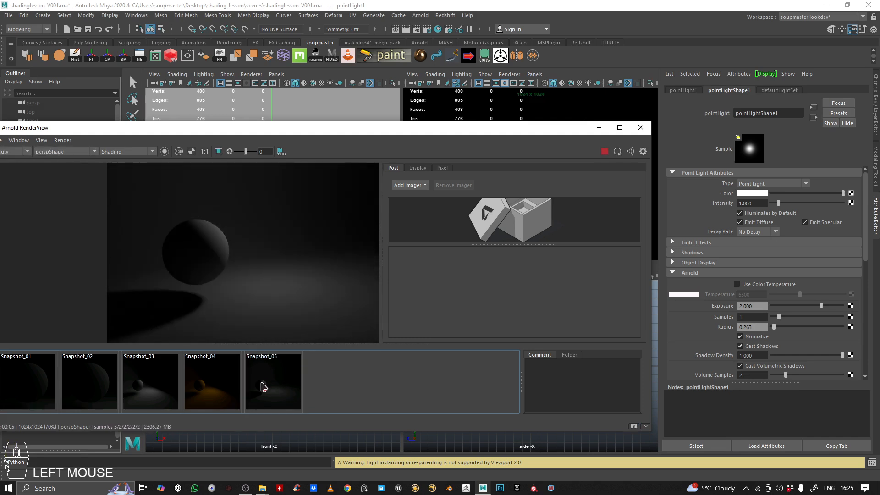
Step: Compare the live point light render with Snapshot_04 and Snapshot_03, checking the falloff, sphere shading and shadow
left_click(230, 384)
left_click(230, 384)
scroll(229, 225, "up", 1)
left_click(162, 388)
left_click(161, 388)
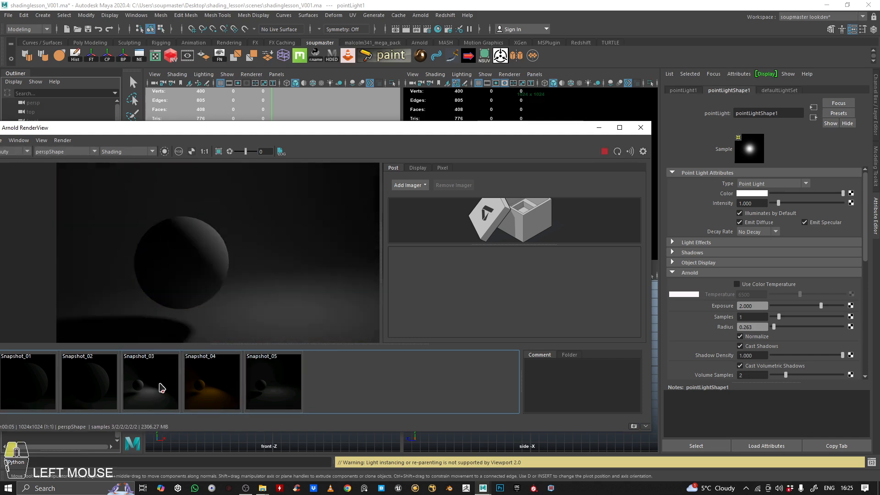
left_click(162, 387)
left_click(161, 386)
scroll(240, 222, "down", 2)
middle_click_drag(240, 222, 214, 223)
left_click(158, 384)
left_click(158, 383)
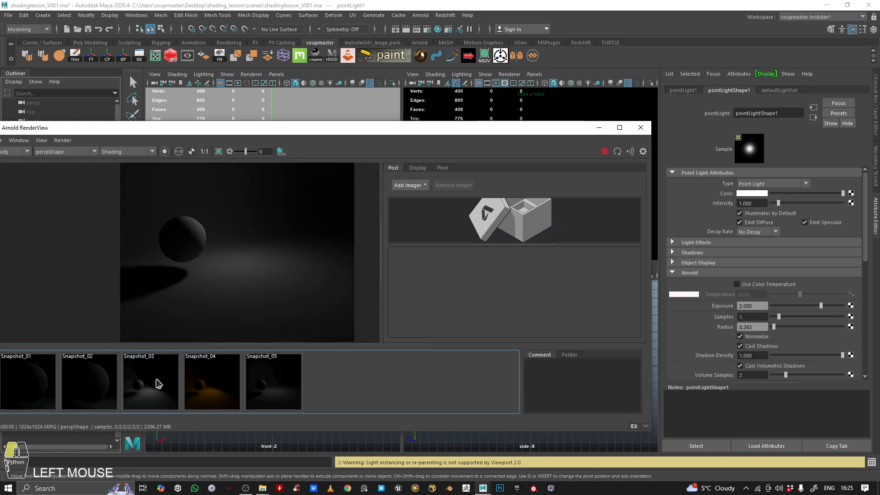
left_click(157, 383)
left_click(157, 383)
scroll(192, 263, "up", 4)
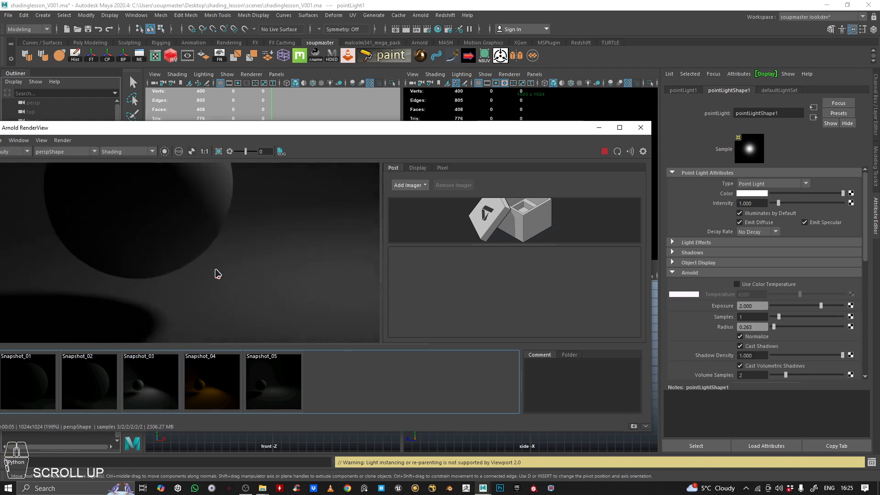
scroll(157, 289, "down", 4)
left_click(162, 389)
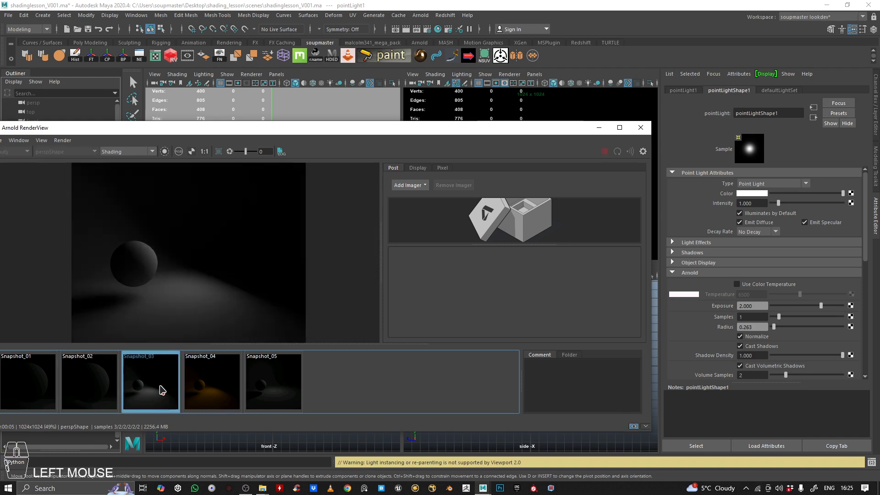
left_click(162, 390)
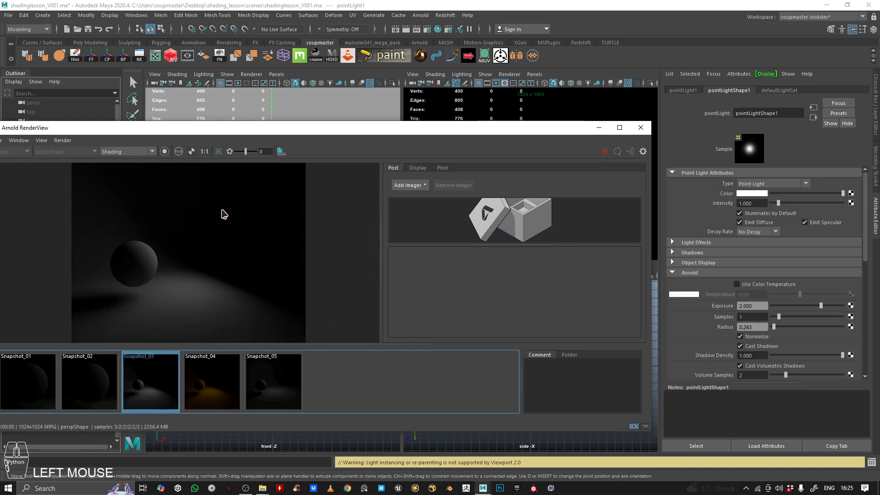
left_click(151, 378)
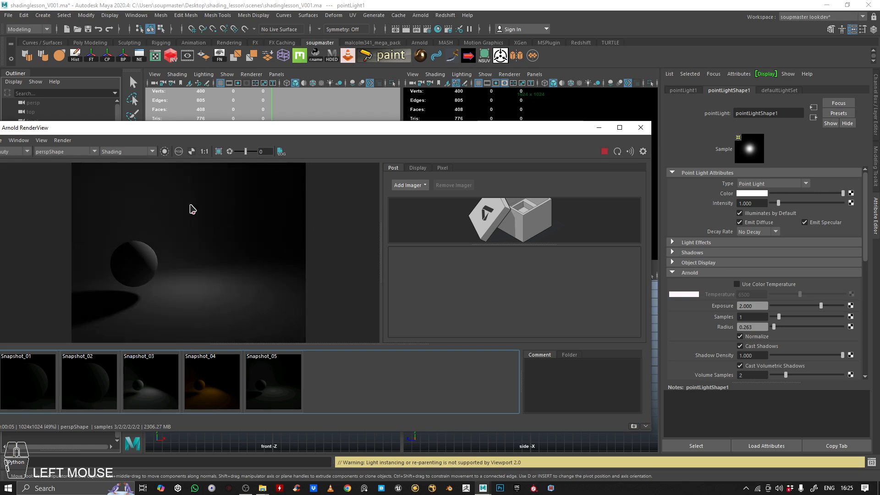
Step: Examine the light spread on the backdrop and the edge of the sphere's shadow close up in the point light render
scroll(202, 252, "down", 2)
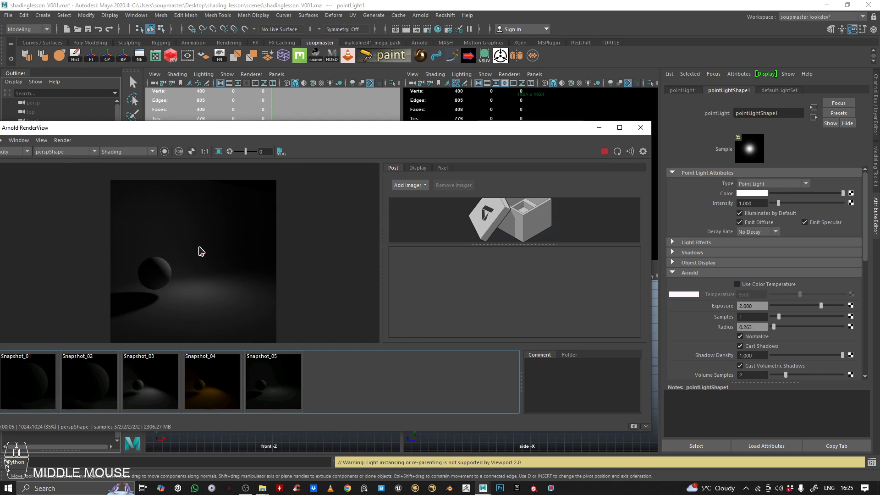
scroll(202, 252, "up", 1)
scroll(198, 247, "down", 1)
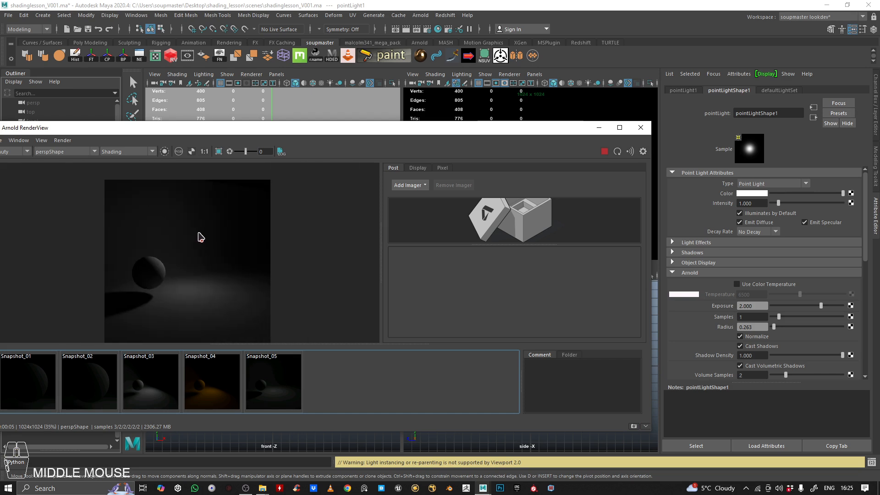
scroll(220, 252, "up", 1)
scroll(284, 257, "down", 1)
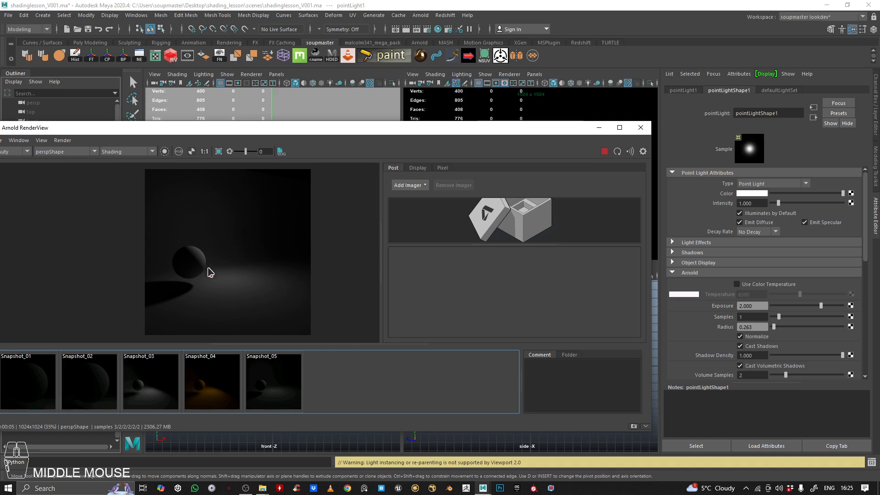
scroll(195, 280, "up", 2)
scroll(204, 301, "down", 1)
scroll(199, 255, "up", 8)
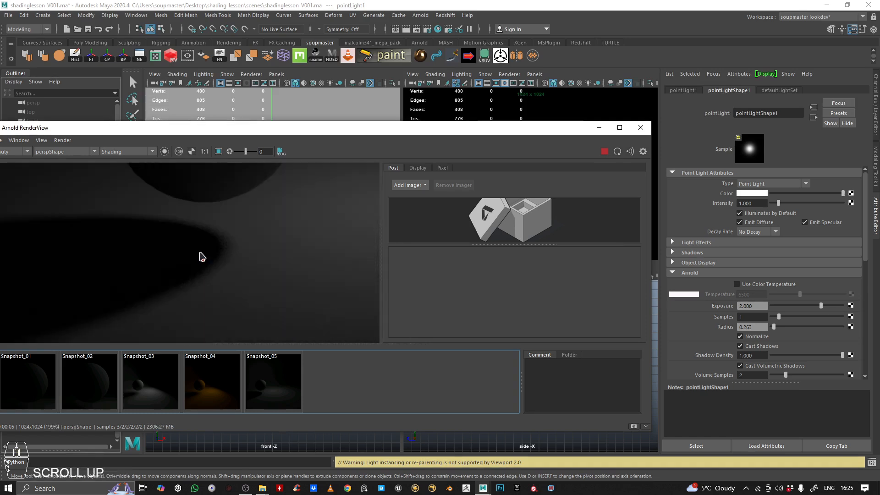
Step: Compare the full point light render with Snapshot_05, and store the live render at exposure 2 as a new snapshot
scroll(238, 251, "down", 2)
middle_click_drag(246, 194, 249, 221)
scroll(248, 220, "down", 1)
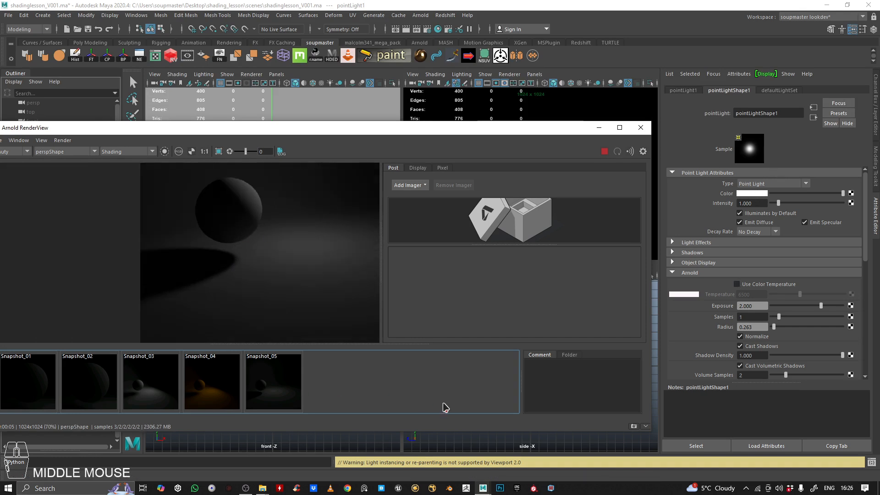
left_click(289, 377)
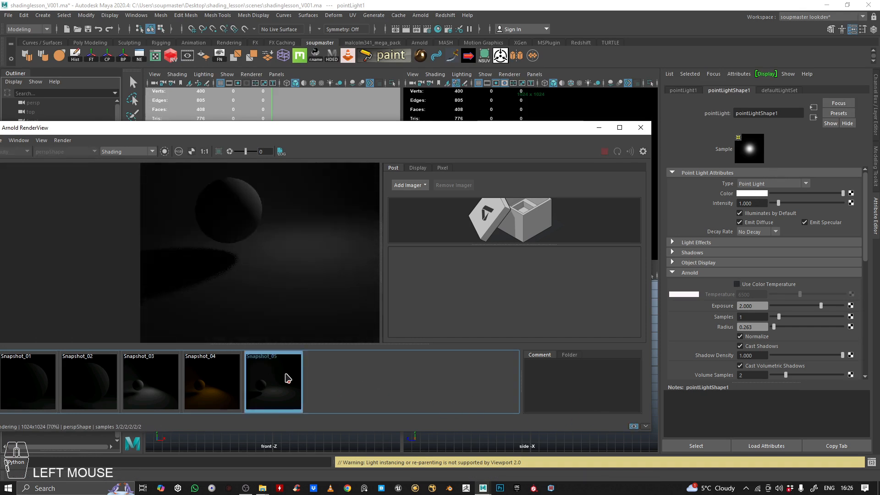
left_click(640, 426)
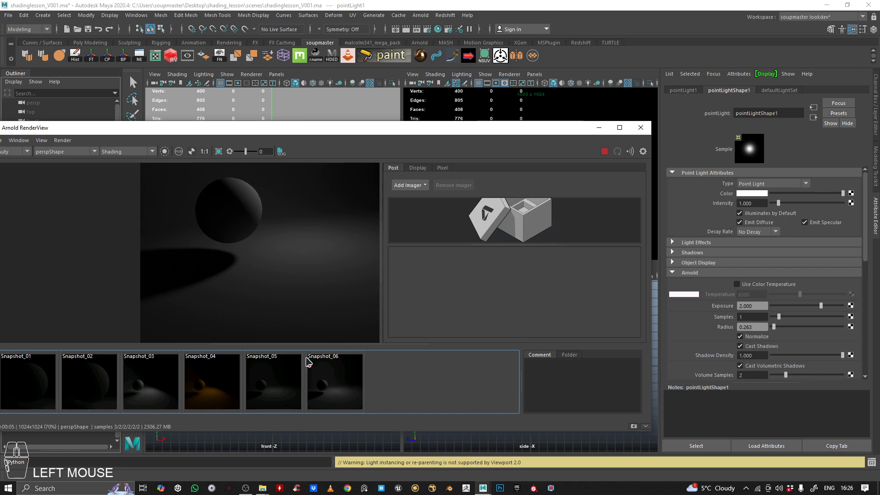
Step: Set the point light's color to a pale blue with hue 240, saturation 0.641 and value 1
left_click(751, 195)
left_click(757, 169)
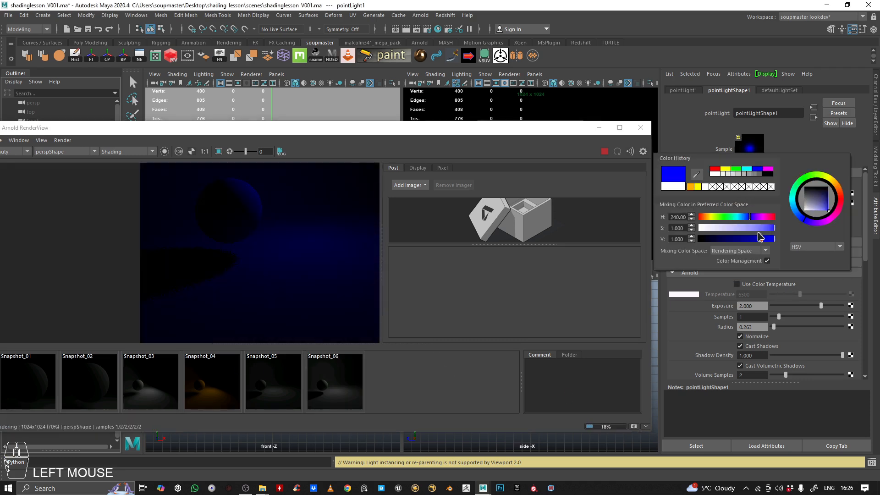
left_click_drag(773, 229, 747, 233)
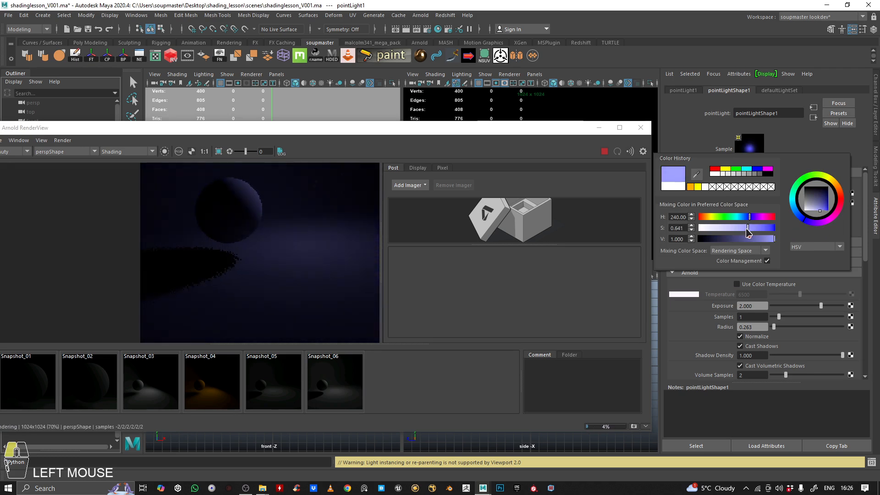
Step: Examine the blue point light render up close and enlarged, checking the sphere's shading, the shadow edge and the backdrop falloff
scroll(272, 316, "down", 2)
middle_click_drag(270, 291, 246, 289)
scroll(246, 290, "up", 3)
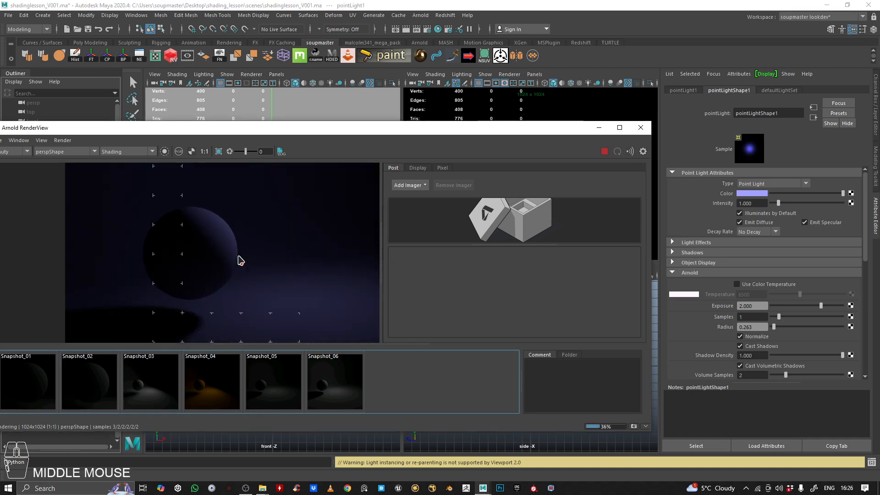
scroll(236, 245, "down", 2)
middle_click_drag(236, 245, 209, 229)
left_click(620, 128)
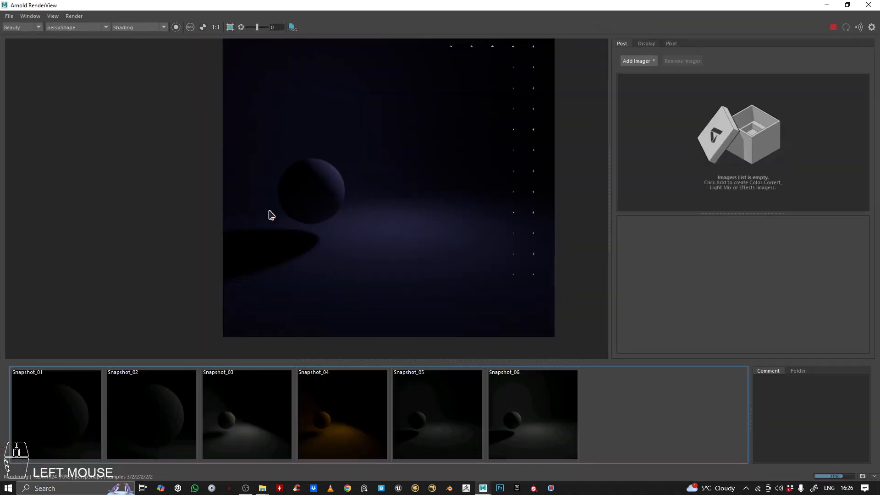
scroll(395, 221, "down", 2)
middle_click_drag(321, 233, 255, 242)
scroll(256, 241, "up", 3)
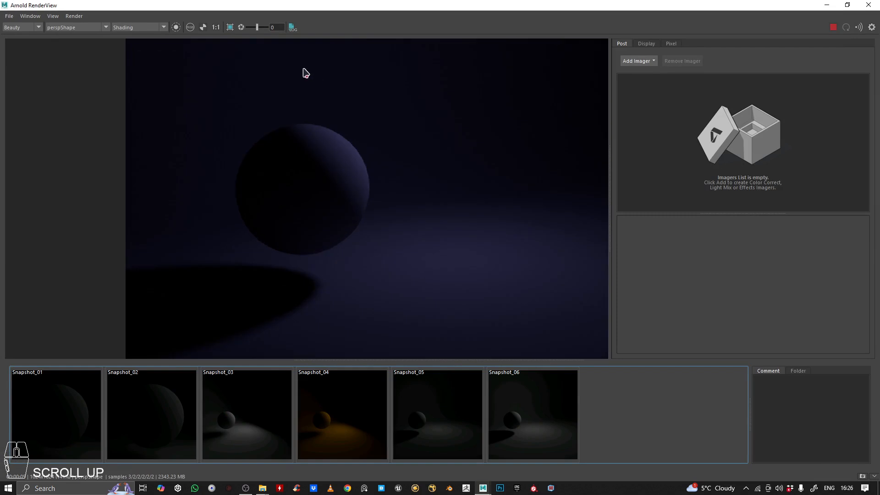
scroll(355, 198, "down", 2)
scroll(428, 191, "up", 3)
middle_click_drag(428, 191, 433, 192)
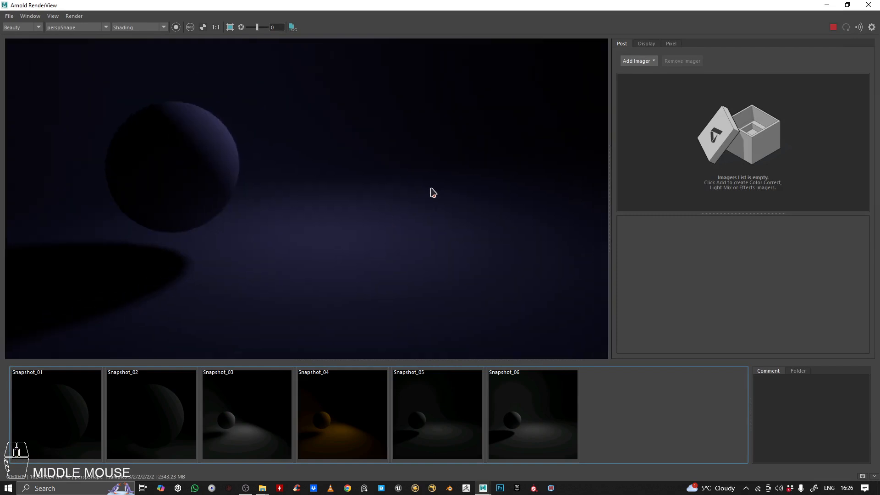
scroll(433, 192, "down", 2)
Step: Store a snapshot of the full blue point light render, stop the live render and minimize Arnold RenderView
left_click_drag(591, 9, 348, 143)
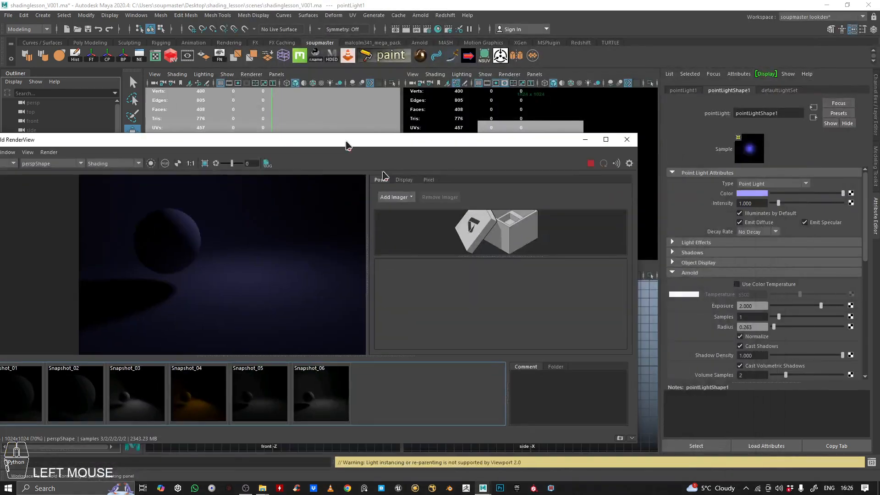
scroll(212, 262, "down", 2)
middle_click_drag(214, 256, 210, 265)
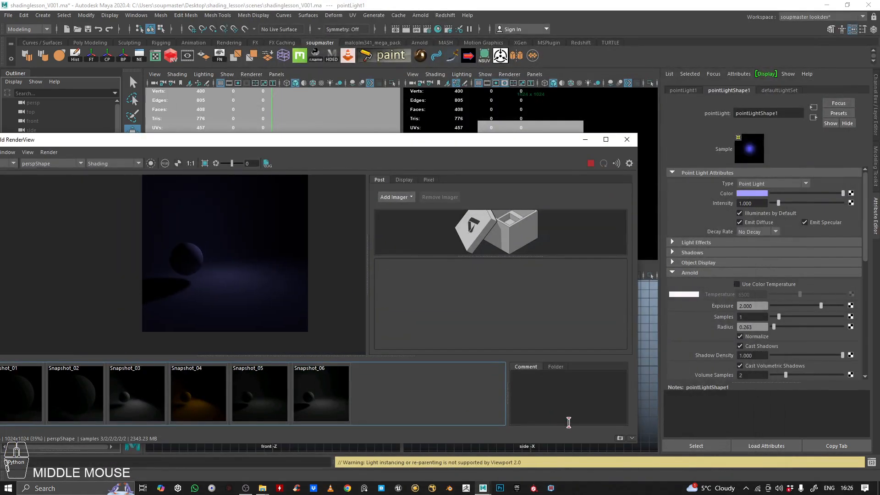
left_click(619, 438)
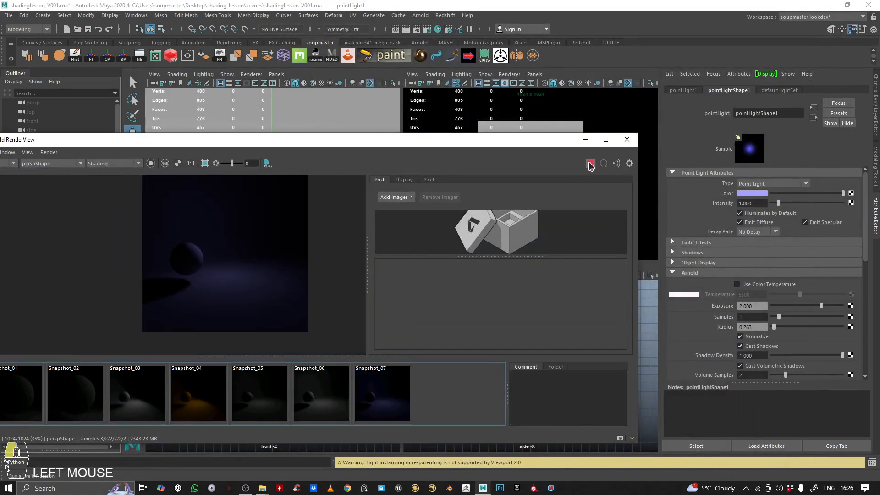
left_click(585, 139)
Step: Hide pointLight1 inside lights_GRP
left_click(19, 285)
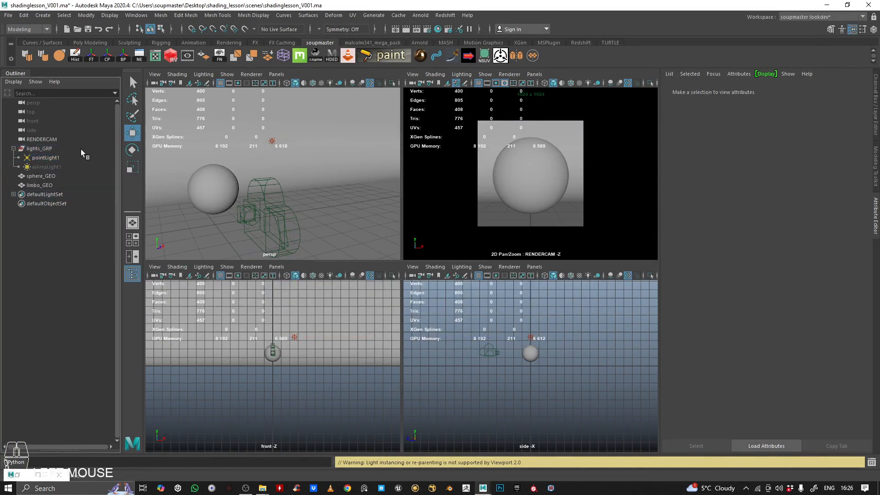
left_click(43, 158)
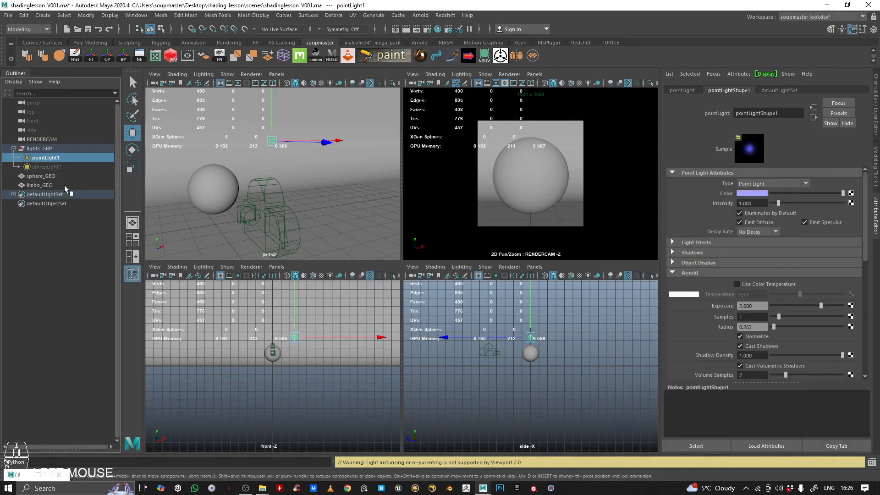
left_click_drag(64, 185, 66, 159)
key("h")
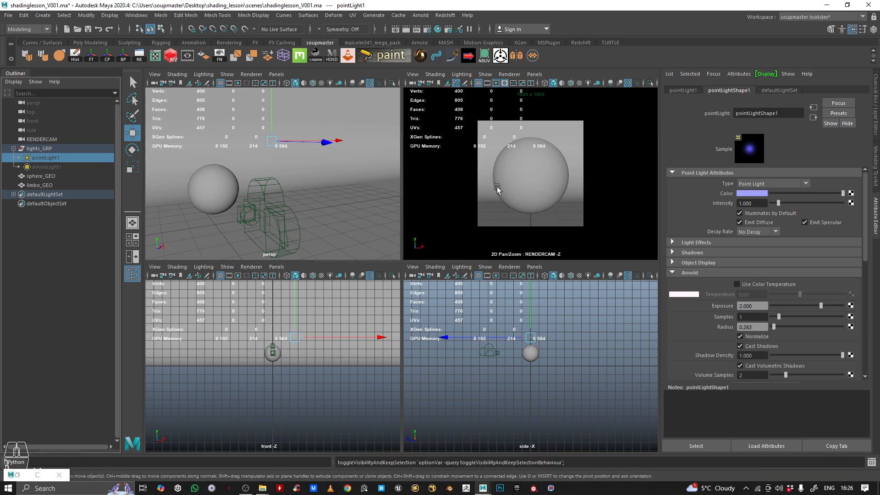
Step: Create a directional light, raise it above and to the side of the sphere, and turn it sideways toward the sphere
key("space")
left_click_drag(419, 156, 571, 219)
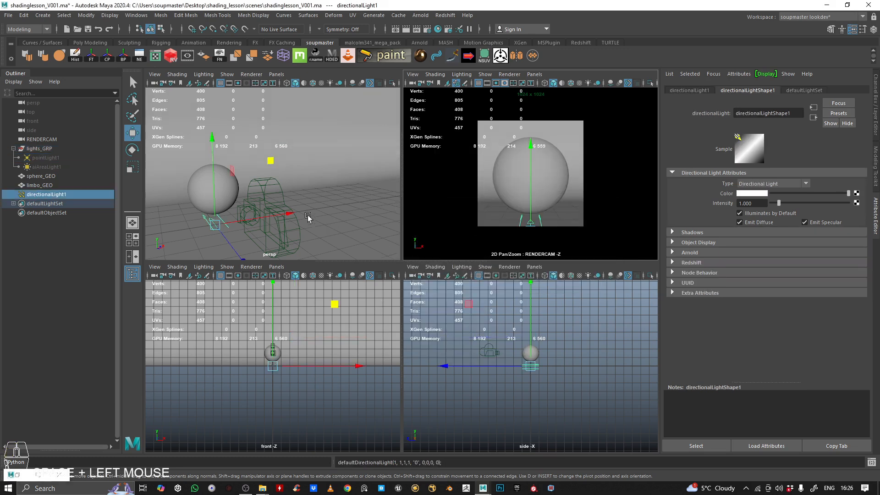
key("e")
left_click_drag(295, 210, 365, 71, "alt")
key("w")
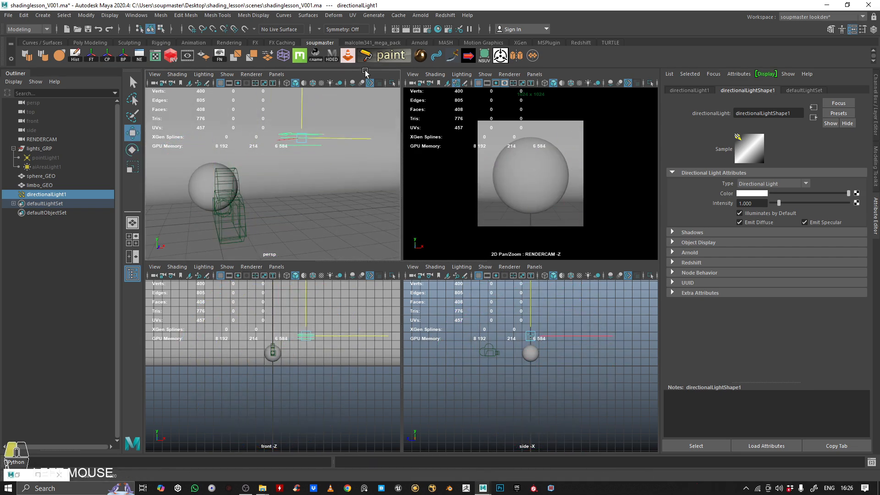
Step: Tilt the directional light diagonally down toward the sphere and move it slightly higher and closer in
key("e")
left_click_drag(285, 157, 274, 179, "alt")
left_click_drag(227, 101, 215, 168)
left_click_drag(216, 171, 235, 157, "alt")
key("w")
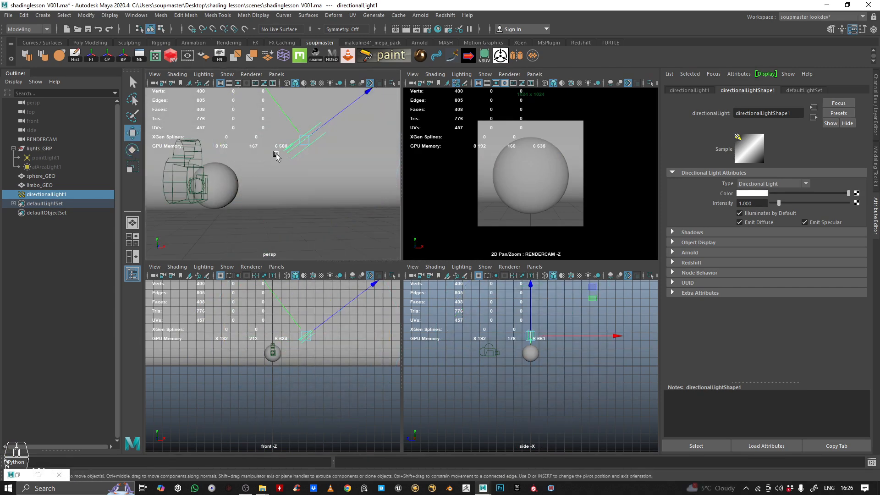
middle_click_drag(277, 155, 281, 187, "alt")
right_click_drag(316, 183, 306, 168, "alt")
left_click_drag(314, 90, 301, 81)
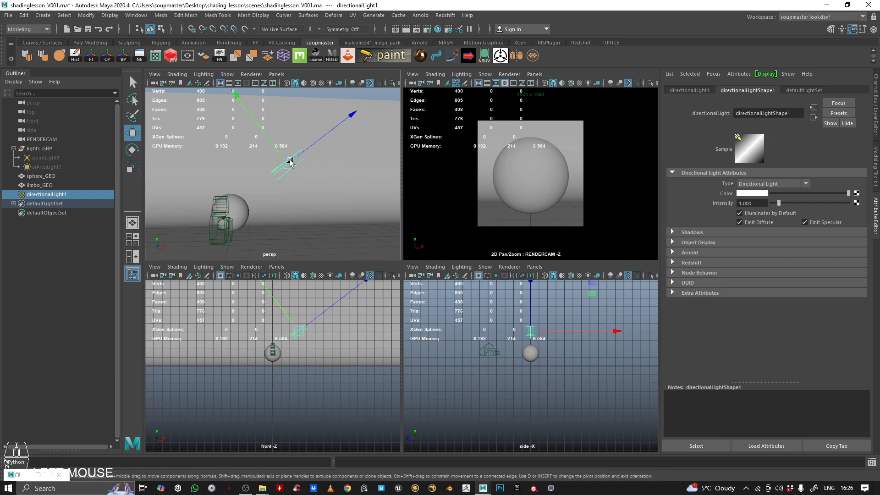
Step: Show the directional light's Arnold attributes, reopen Arnold RenderView in a smaller window, and parent directionalLight1 under lights_GRP
left_click(672, 252)
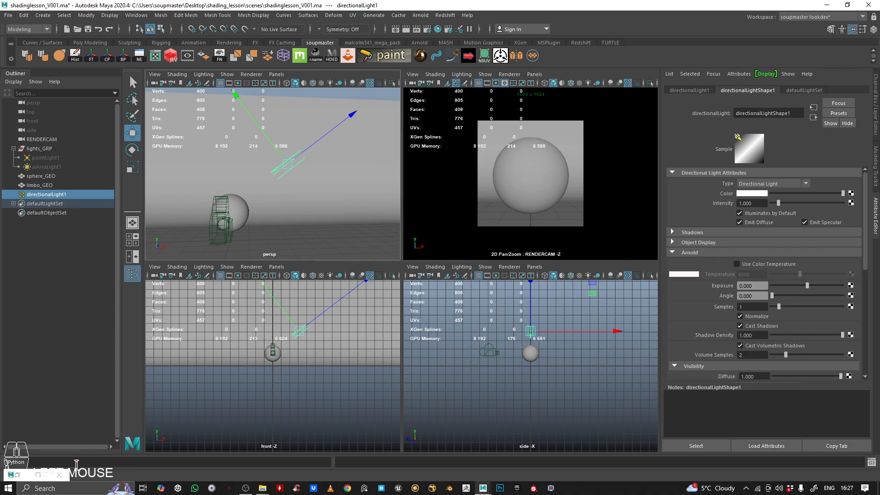
left_click(69, 476)
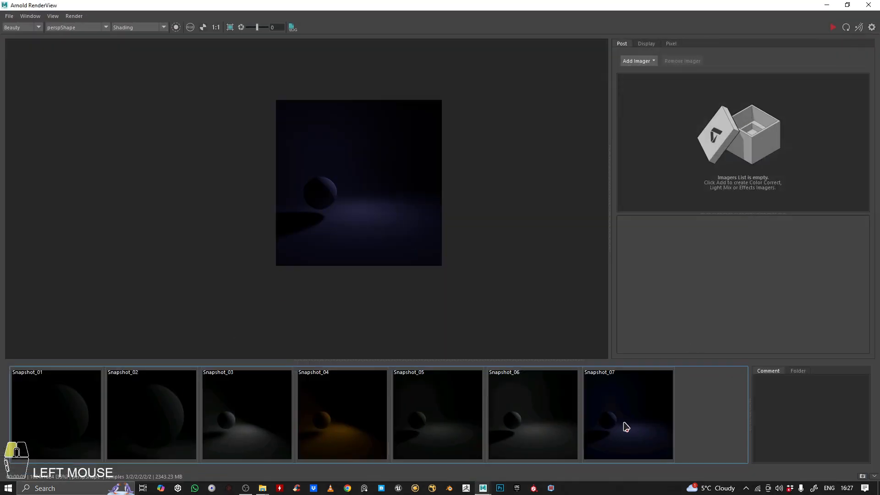
left_click_drag(649, 4, 541, 372)
mouse_move(49, 194)
left_mouse_down()
mouse_move(54, 168)
mouse_move(56, 204)
mouse_move(48, 196)
left_mouse_up()
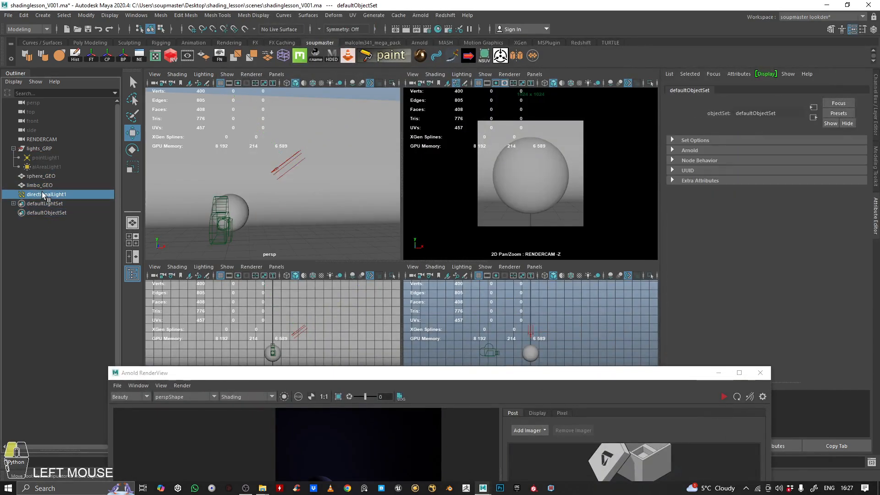
middle_click_drag(40, 197, 54, 160)
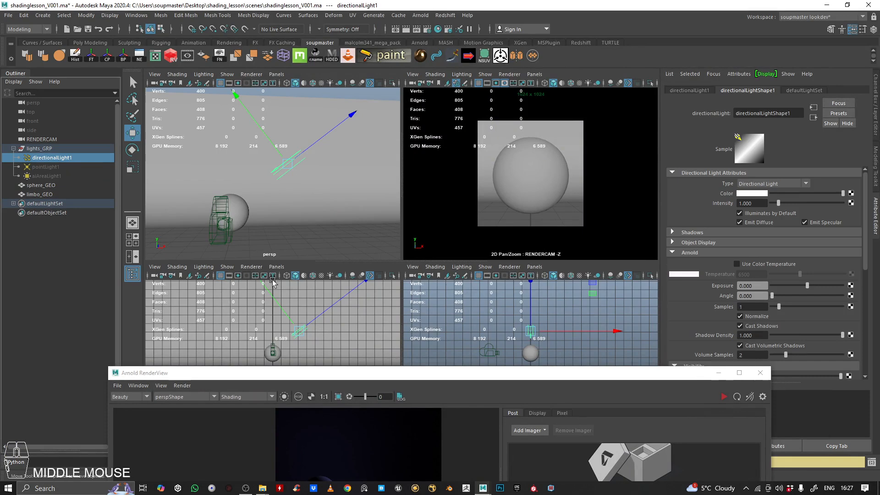
Step: Maximize Arnold RenderView and start a live render of the scene lit by the directional light
left_click_drag(447, 375, 404, 186)
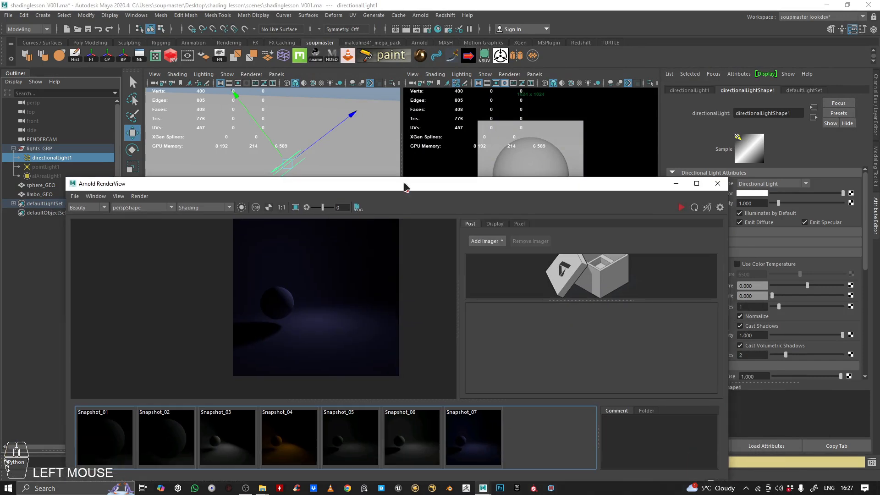
double_click(405, 186)
scroll(408, 216, "down", 2)
left_click(833, 27)
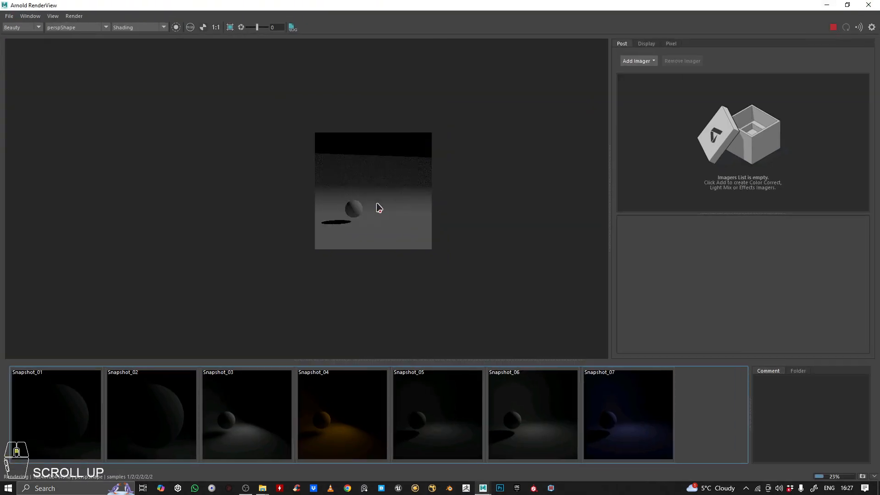
Step: Examine the directional light render near and far, checking the shadow's edge, the sphere's shading and the light spread on the backdrop
scroll(379, 207, "up", 2)
scroll(379, 206, "down", 1)
scroll(369, 220, "up", 1)
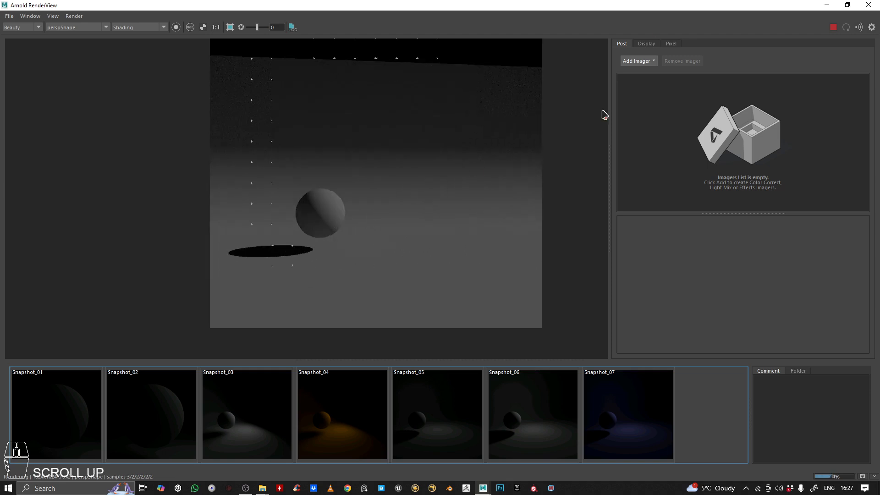
scroll(456, 218, "down", 1)
scroll(316, 212, "up", 1)
middle_click_drag(316, 212, 336, 199)
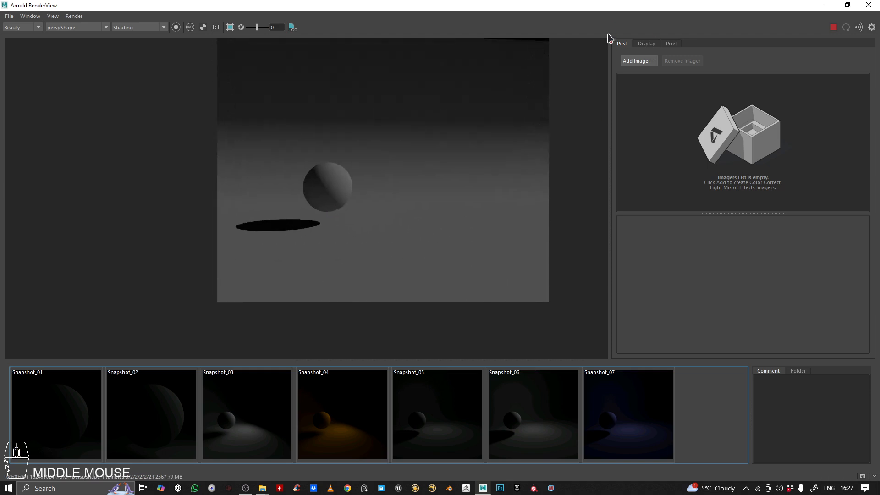
scroll(302, 235, "up", 1)
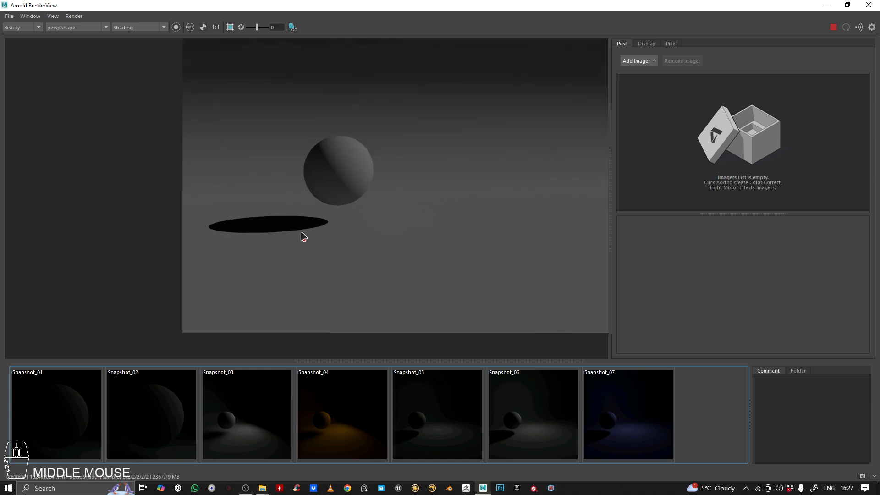
scroll(302, 237, "up", 1)
scroll(302, 238, "down", 3)
scroll(326, 205, "up", 3)
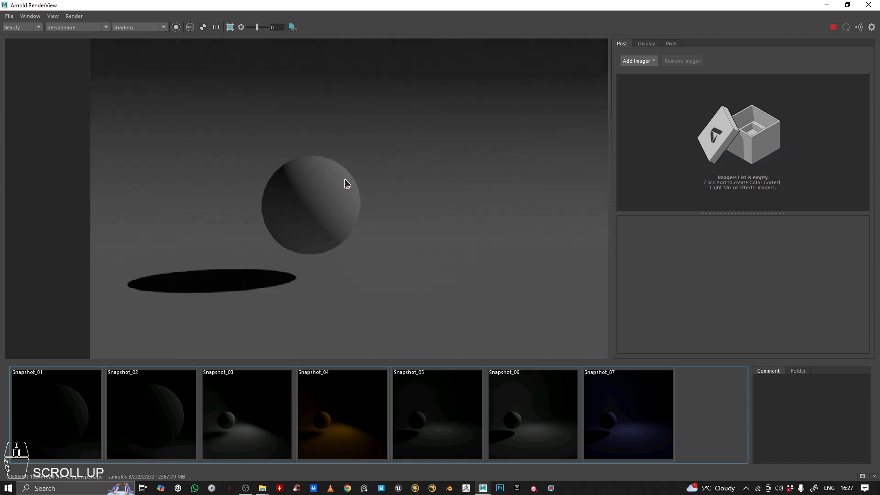
middle_click_drag(347, 184, 342, 202)
scroll(423, 133, "down", 1)
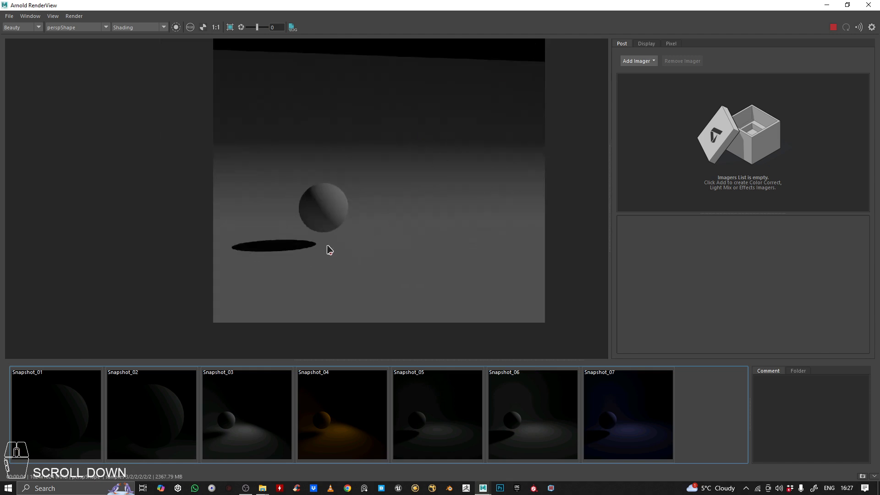
Step: View the directional light and sphere from a slightly different perspective angle and check the shadow in the updated full-screen render
left_click_drag(653, 7, 485, 137)
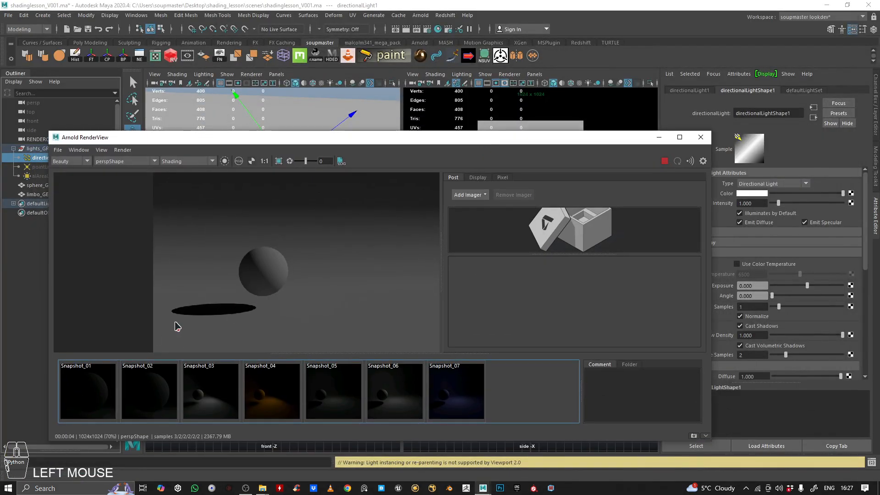
left_click_drag(347, 138, 406, 266)
key("e")
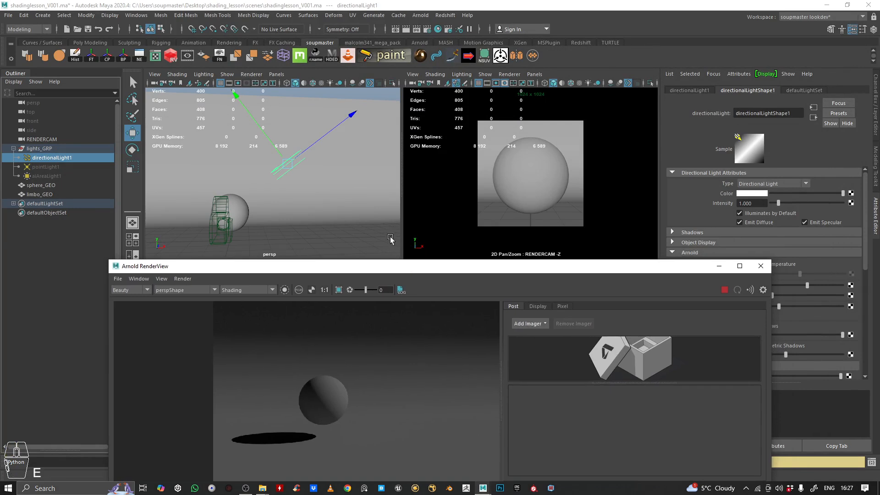
middle_click_drag(310, 198, 300, 181, "alt")
mouse_move(300, 181)
left_mouse_down("alt")
mouse_move(311, 175)
mouse_move(298, 176)
mouse_move(304, 189)
mouse_move(294, 169)
left_mouse_up("alt")
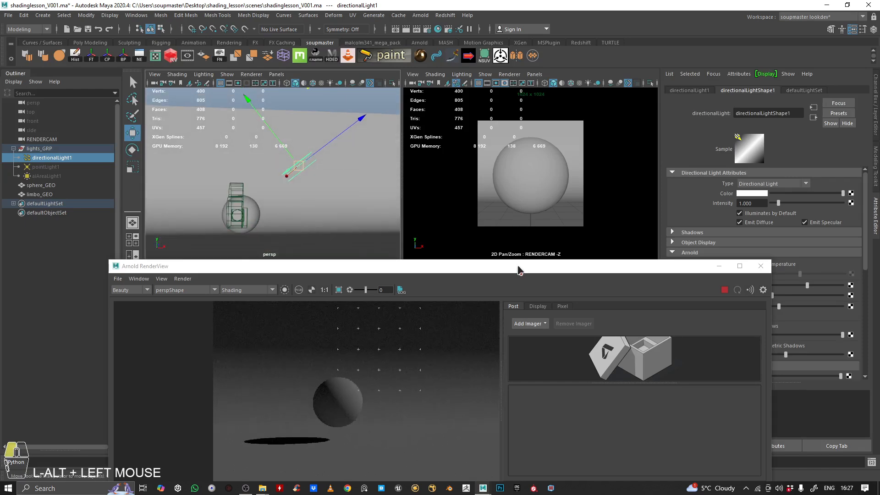
left_click_drag(517, 267, 486, 143)
double_click(486, 143)
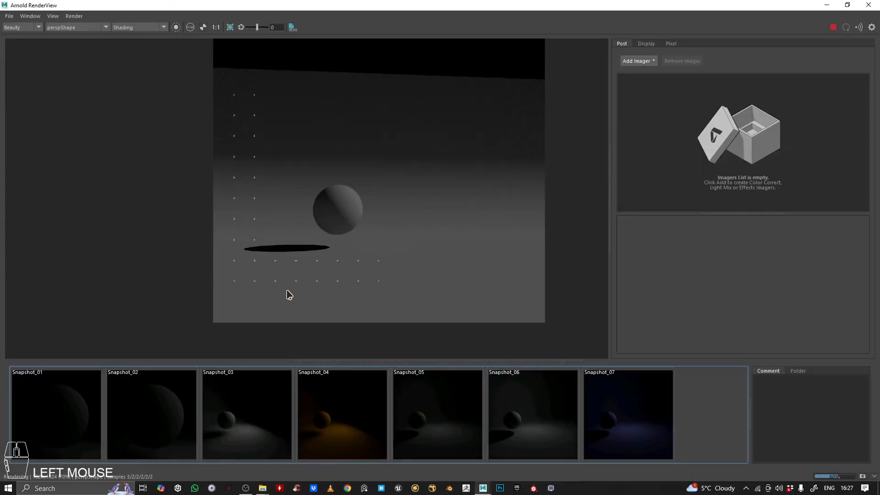
left_click_drag(625, 8, 338, 269)
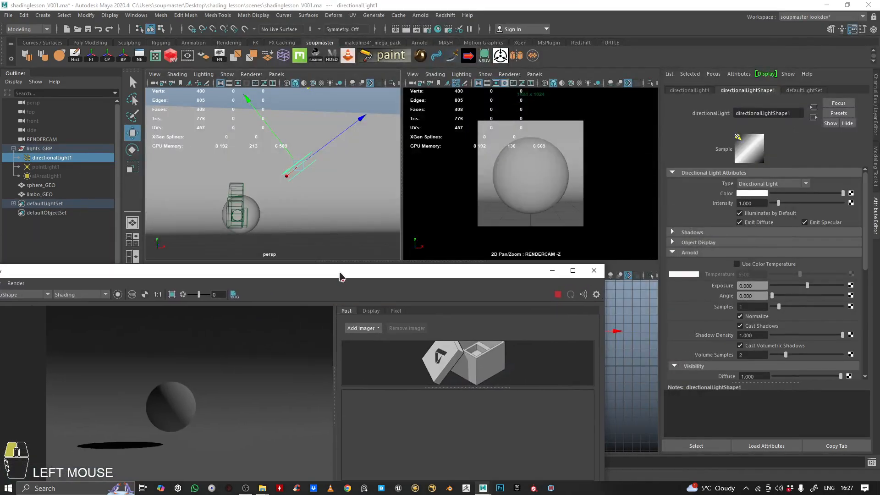
Step: View the directional light and sphere from a higher perspective angle and examine the sphere's shadow in the updated render
left_click_drag(272, 273, 442, 301)
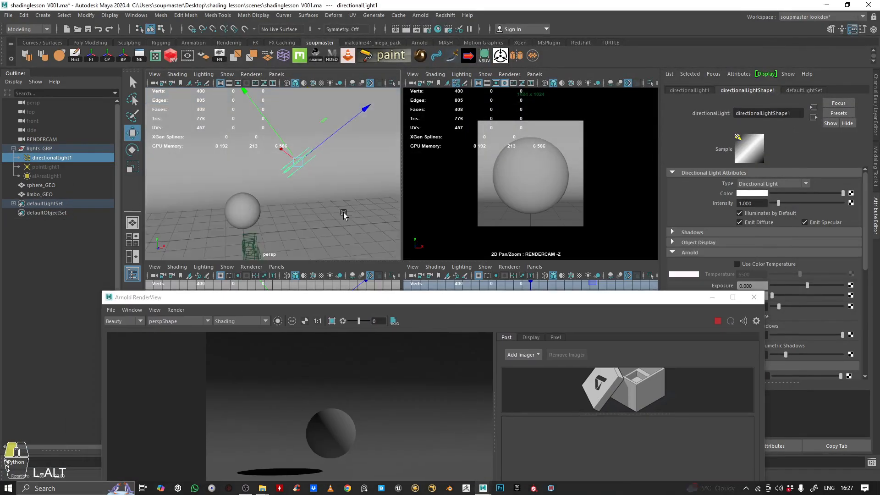
left_click_drag(343, 213, 288, 222, "alt")
middle_click_drag(288, 223, 322, 199, "alt")
left_click_drag(322, 198, 325, 227, "alt")
left_click_drag(417, 304, 355, 103)
scroll(303, 245, "down", 2)
middle_click_drag(311, 241, 279, 247)
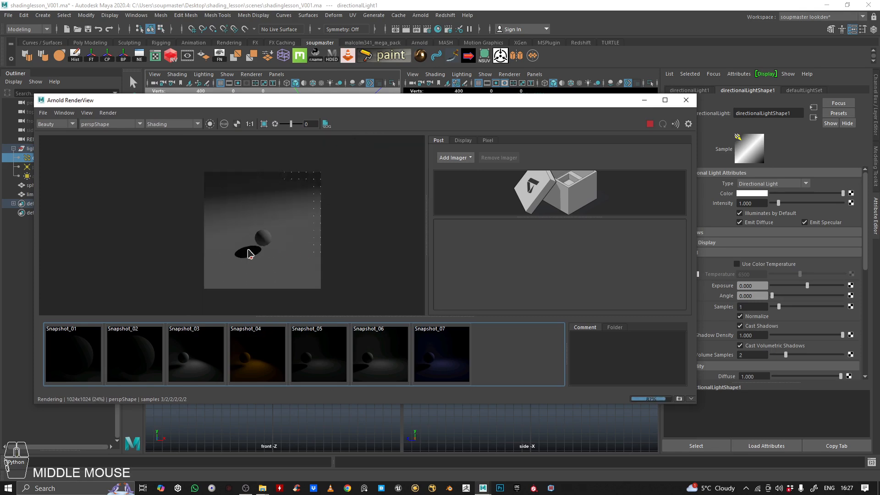
scroll(289, 226, "up", 2)
middle_click_drag(247, 190, 259, 232)
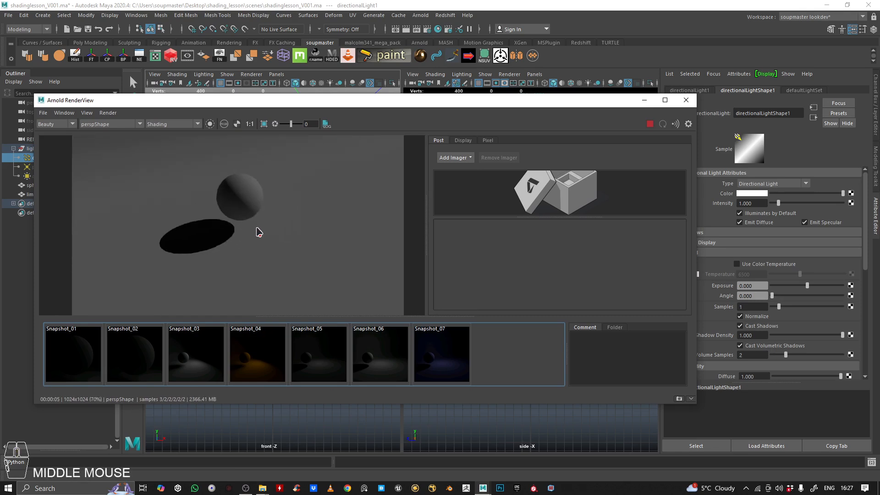
Step: Compare the light's position in the scene with its rendered shadow and examine the shadow's edge up close
left_click_drag(451, 104, 393, 282)
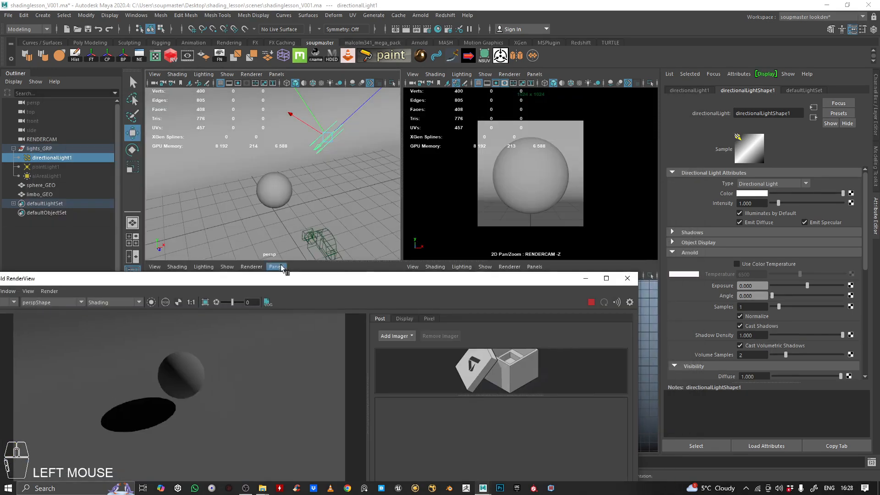
left_click_drag(284, 281, 320, 142)
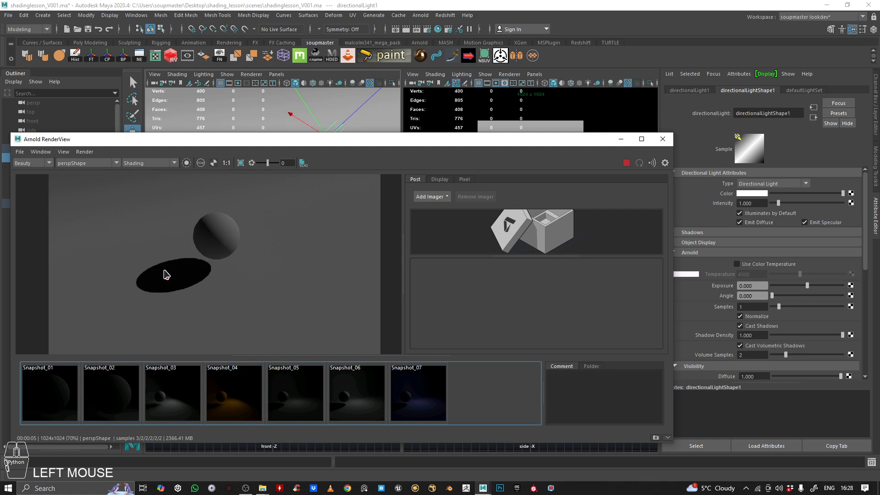
left_click_drag(462, 143, 437, 115)
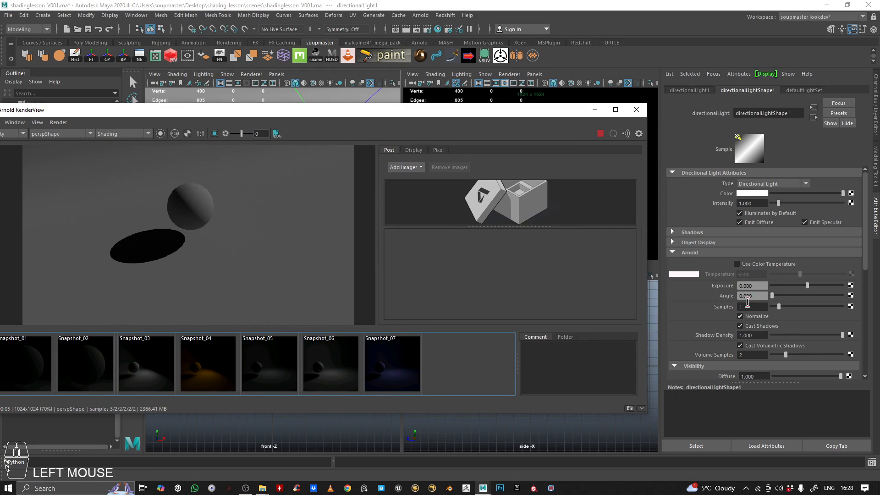
left_click_drag(508, 119, 497, 164)
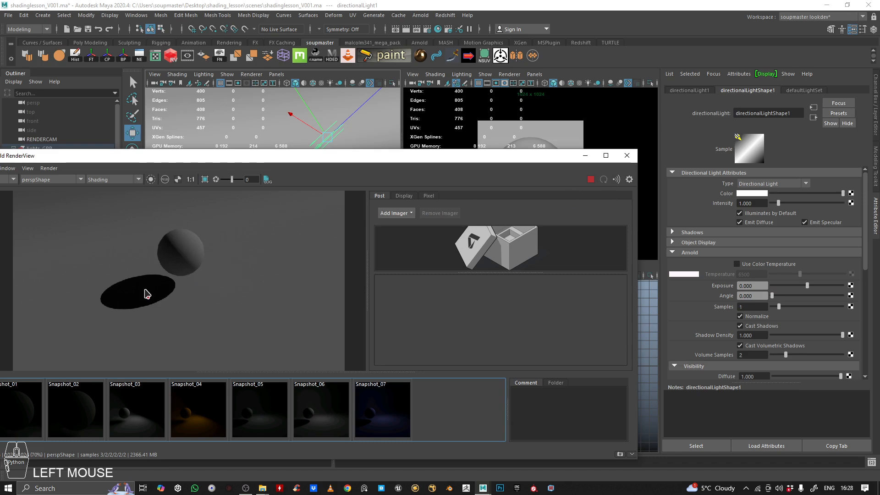
scroll(147, 294, "up", 3)
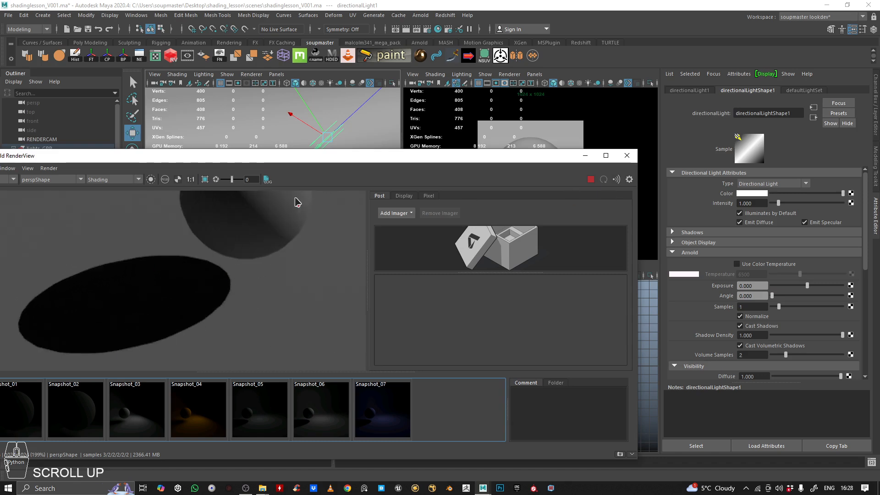
left_click_drag(332, 158, 281, 160)
Step: Store a snapshot of the current render and set the directional light's Arnold Angle to 5
left_click(757, 296)
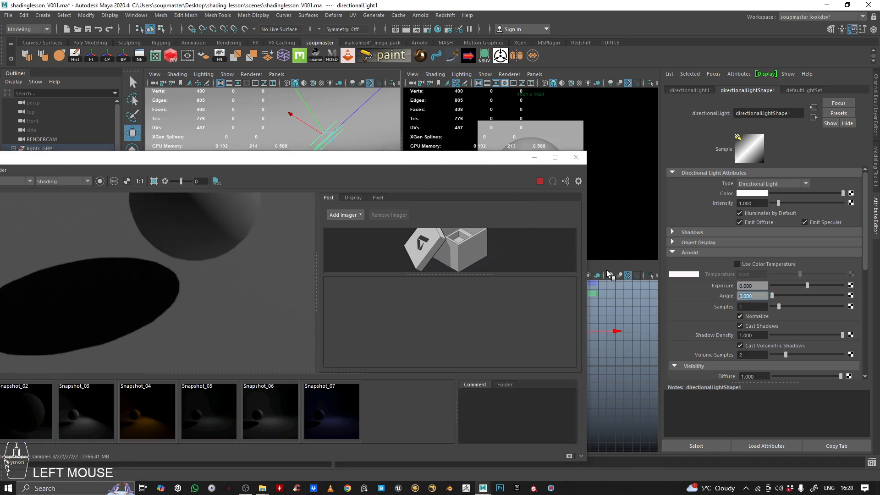
left_click_drag(427, 165, 445, 139)
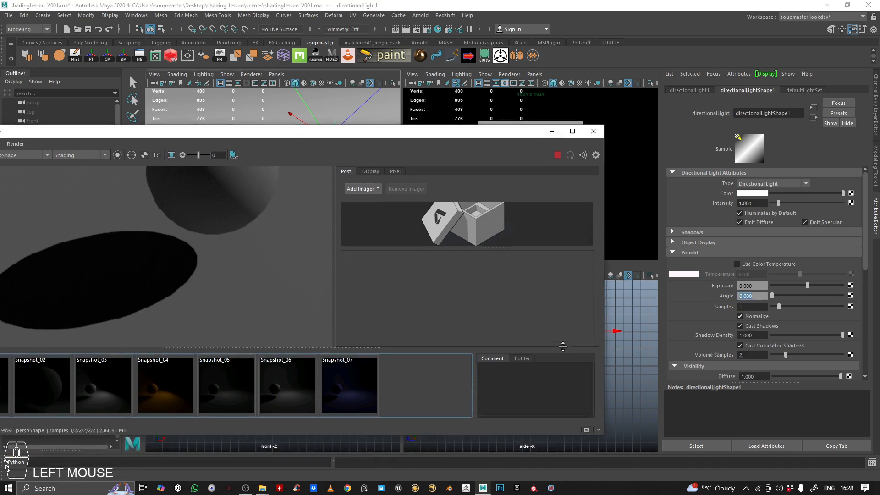
left_click(586, 430)
left_click_drag(758, 296, 692, 290)
type("5")
key("Return")
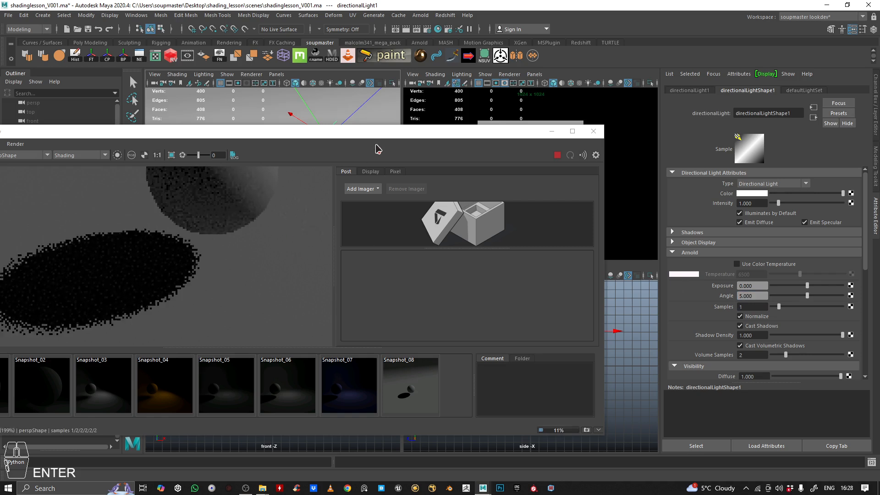
Step: Compare the shadow's edge in the live render with Snapshot_08, both near and far
scroll(169, 238, "down", 3)
middle_click_drag(169, 238, 231, 266)
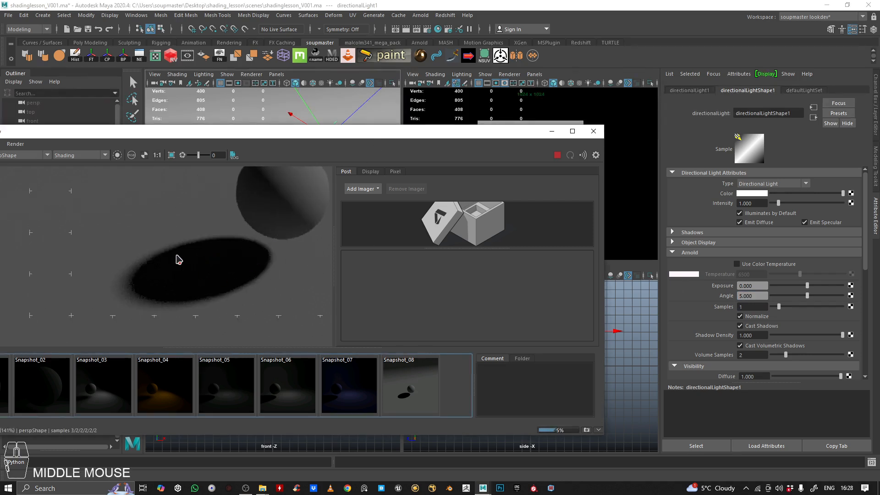
scroll(218, 259, "down", 1)
left_click(410, 387)
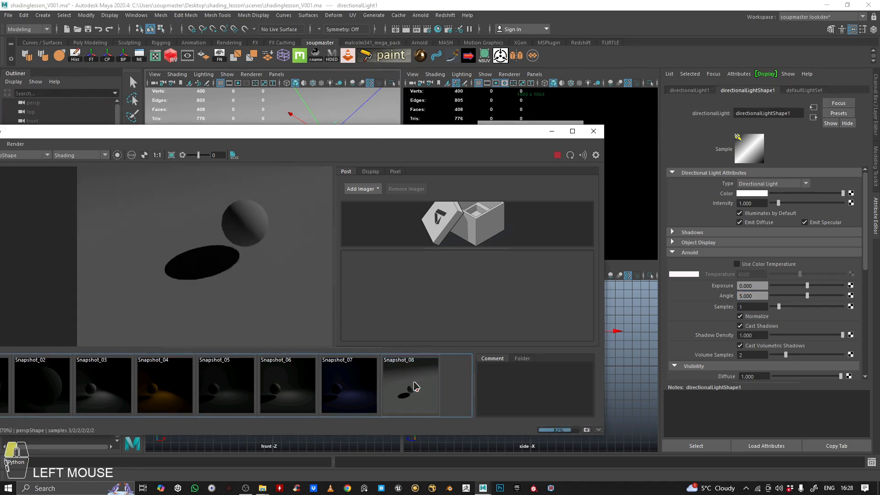
scroll(194, 263, "up", 2)
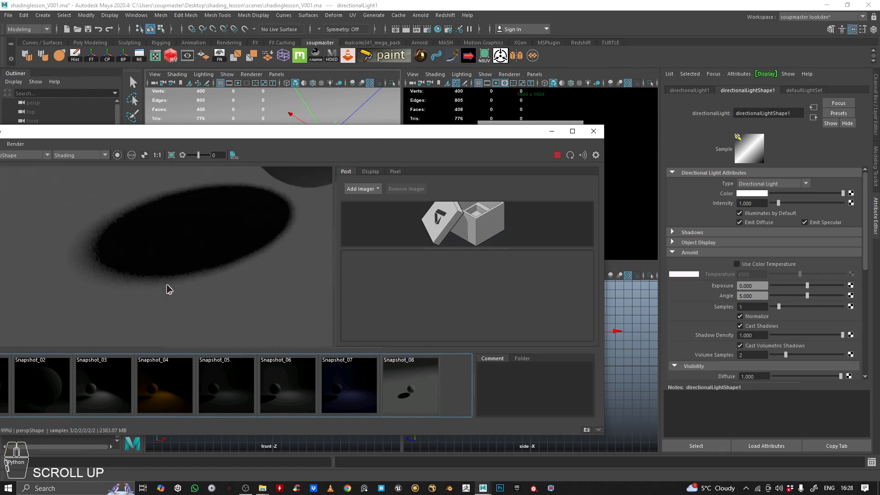
scroll(169, 289, "down", 3)
middle_click_drag(231, 291, 210, 285)
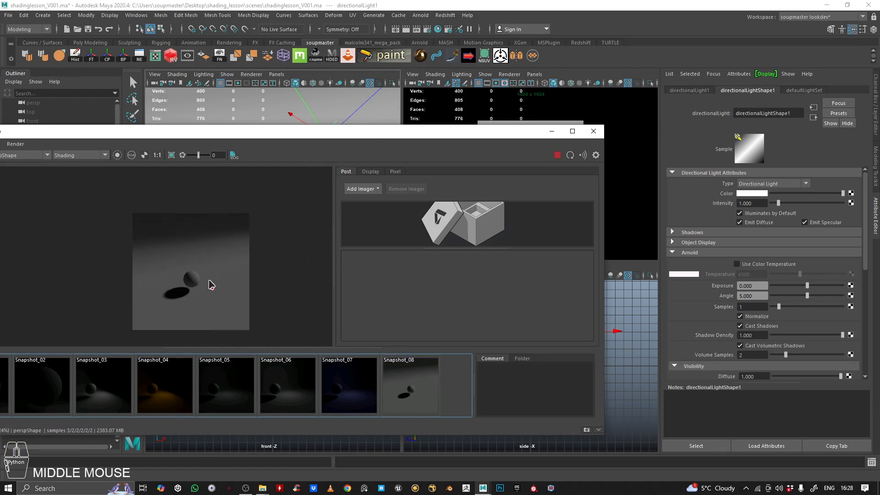
Step: Change the directional light's color to yellow and lower its saturation to a pale yellow
left_click(750, 194)
left_click(724, 168)
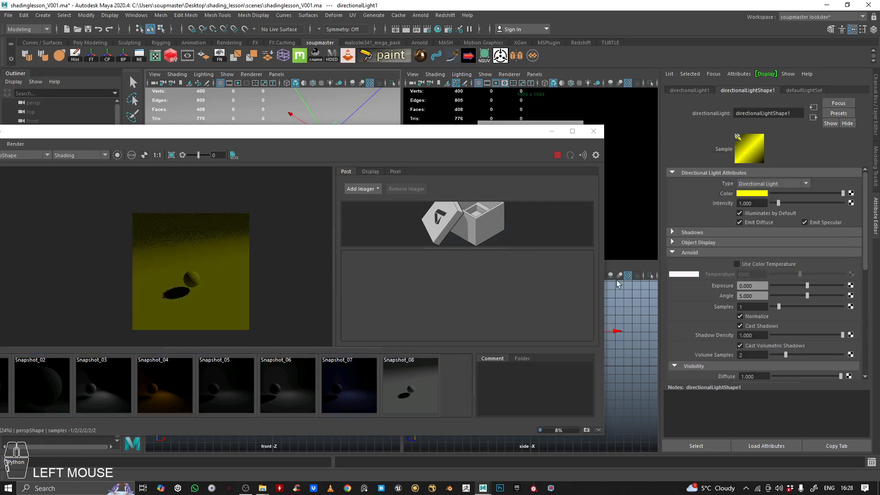
left_click(760, 194)
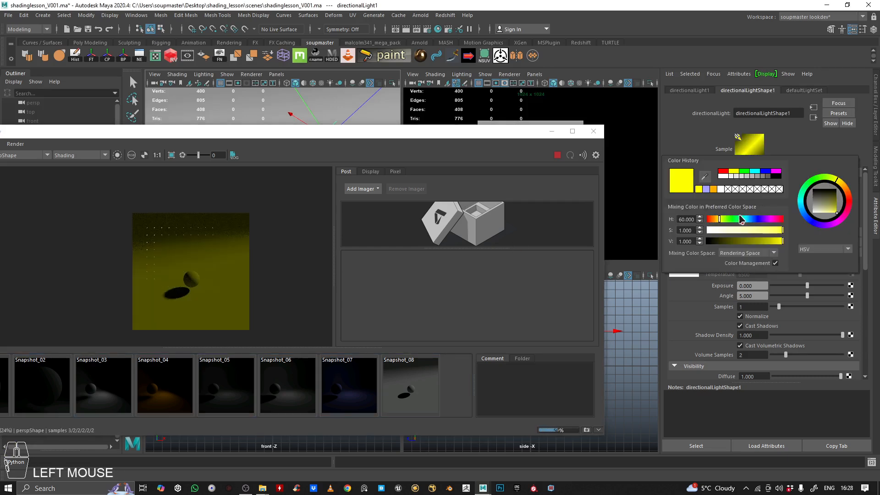
mouse_move(753, 233)
left_mouse_down()
mouse_move(734, 231)
mouse_move(746, 233)
left_mouse_up()
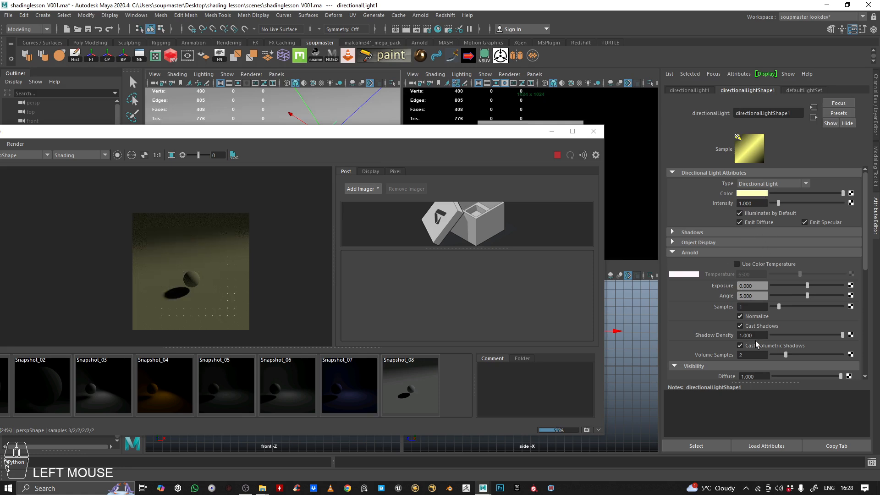
Step: Rotate the directional light in the perspective view to a shallow, nearly horizontal angle that casts a long shadow
left_click_drag(416, 137, 462, 229)
key("e")
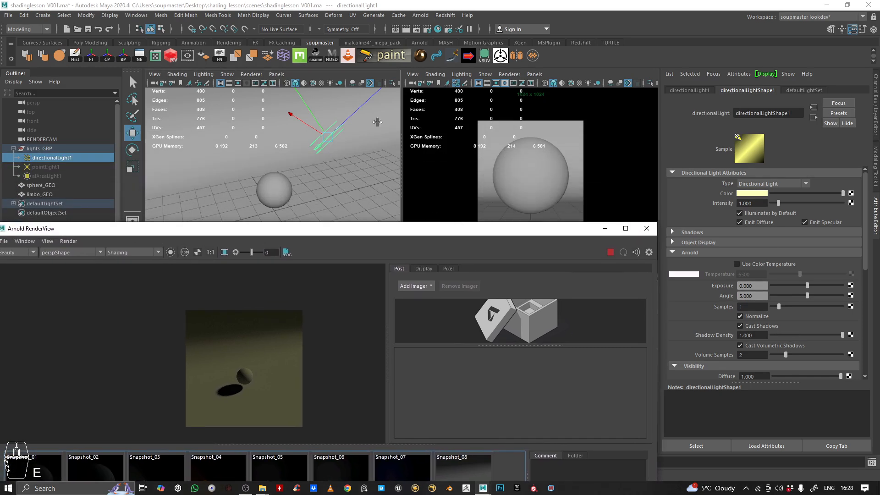
left_click_drag(558, 225, 581, 205)
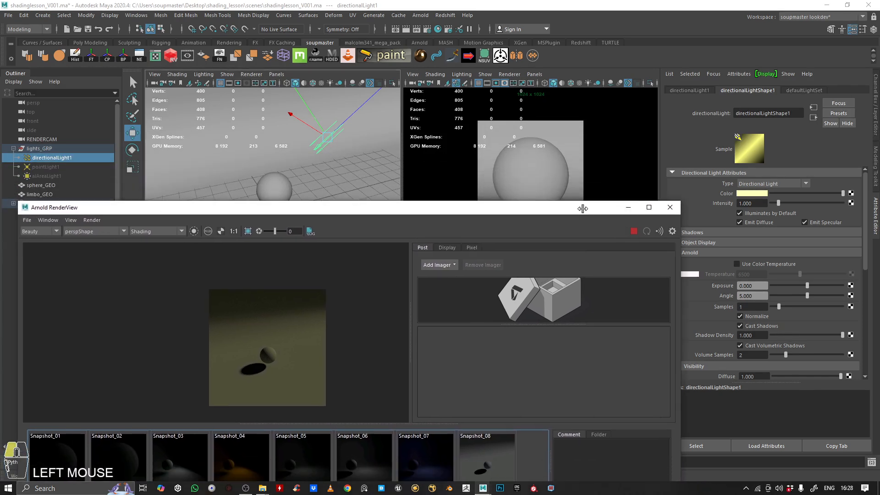
left_click(348, 140)
left_click(324, 136)
left_click(329, 136)
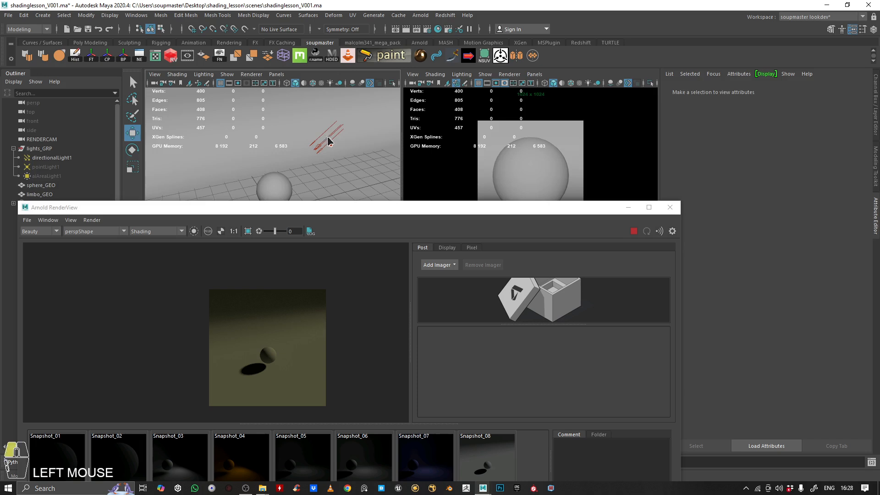
key("e")
left_click_drag(266, 102, 251, 119)
mouse_move(274, 86)
left_mouse_down()
mouse_move(295, 71)
mouse_move(287, 89)
left_mouse_up()
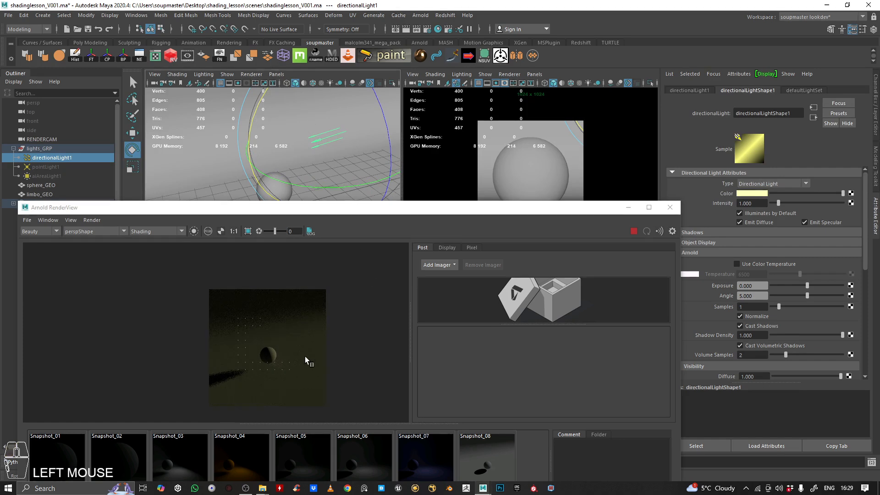
Step: Rotate the directional light to a steeper downward angle so the shadow falls close to the sphere
left_click_drag(282, 211, 334, 242)
right_click_drag(297, 194, 267, 192, "alt")
middle_click_drag(295, 197, 277, 197, "alt")
right_click_drag(277, 198, 335, 186, "alt")
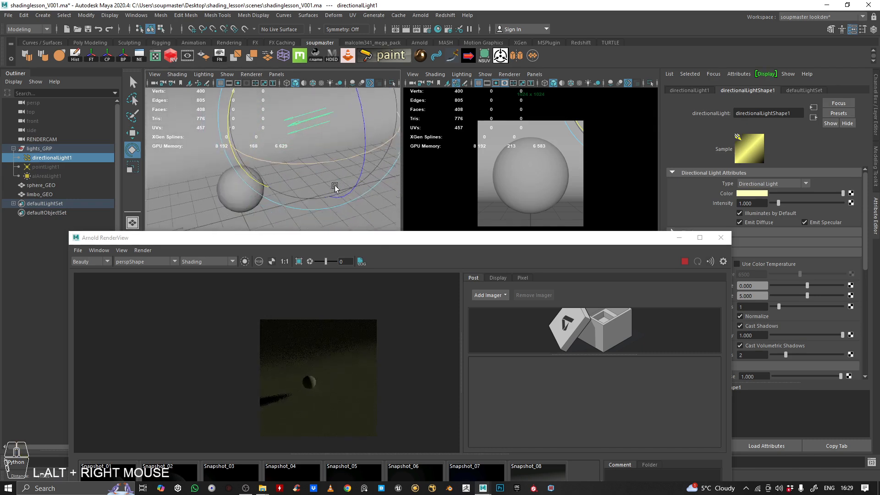
left_click_drag(335, 186, 347, 175, "alt")
left_click_drag(261, 120, 262, 120)
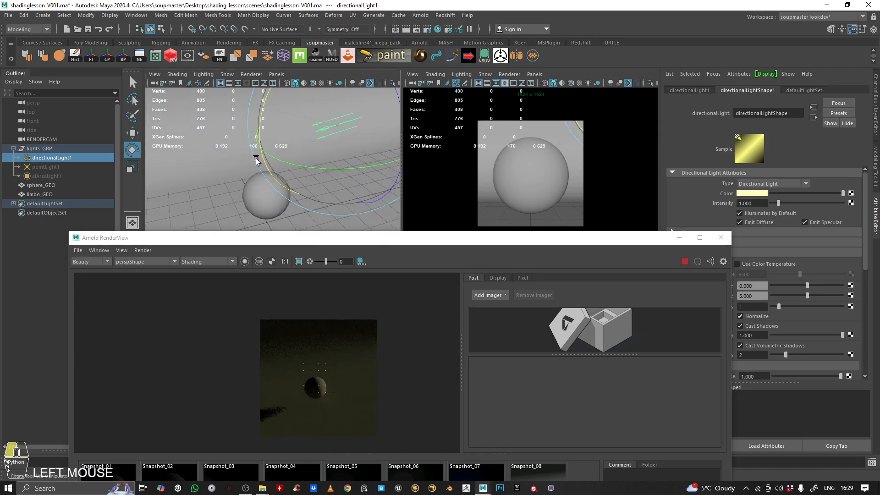
left_click_drag(256, 161, 262, 182)
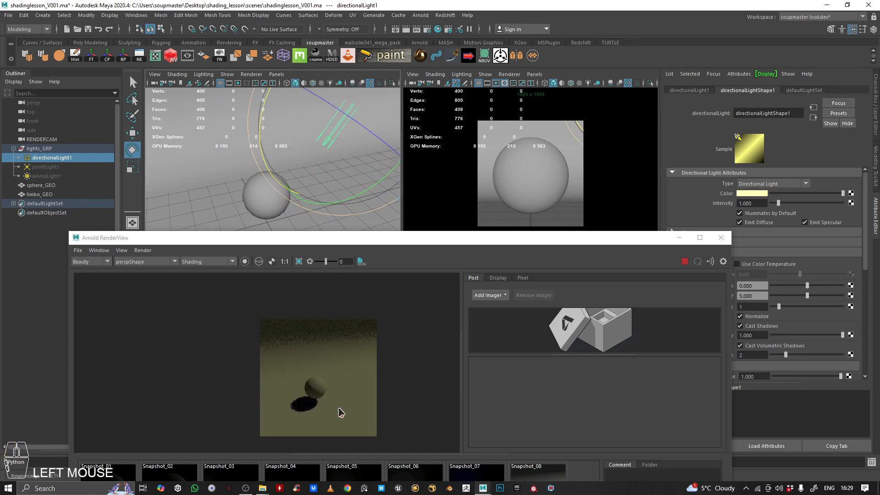
Step: Examine the re-angled light's shadow and spread on the backdrop, and stop the live render
scroll(340, 413, "up", 2)
scroll(303, 418, "down", 3)
middle_click_drag(304, 418, 339, 350, "alt")
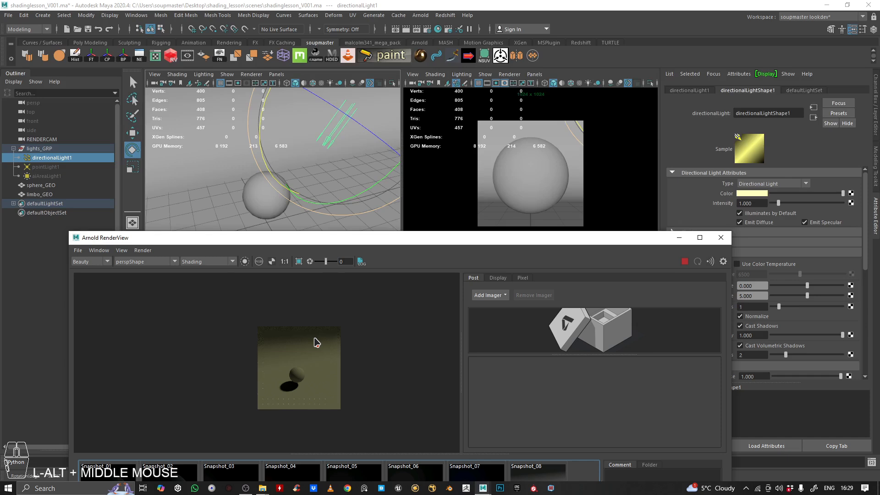
left_click(682, 265)
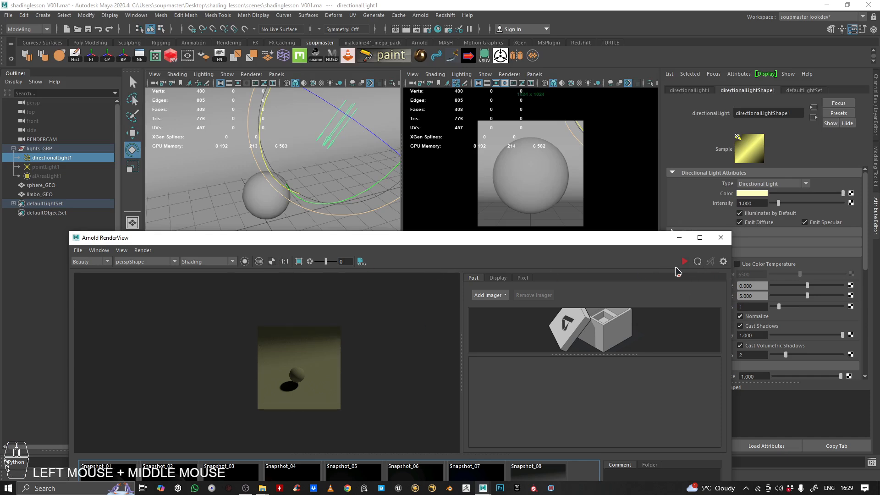
Step: Minimize Arnold RenderView and hide directionalLight1 in the scene
left_click(679, 237)
left_click(48, 175)
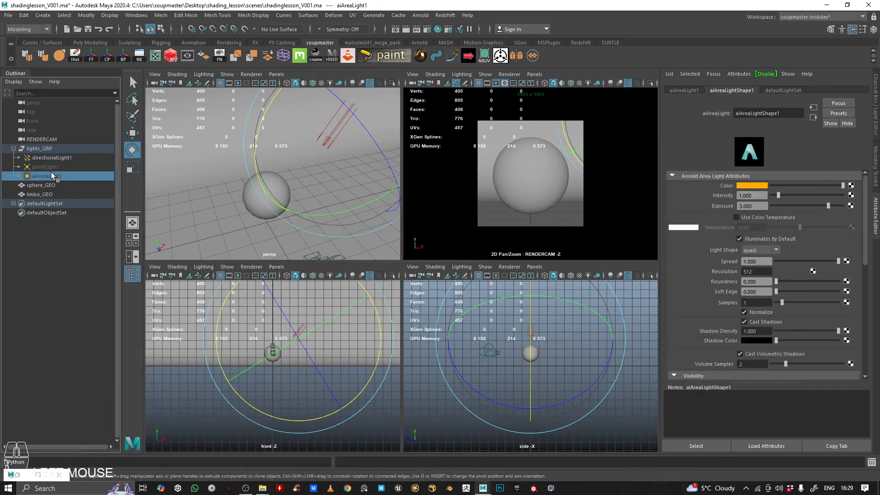
left_click(52, 168)
key("h")
left_click(59, 158)
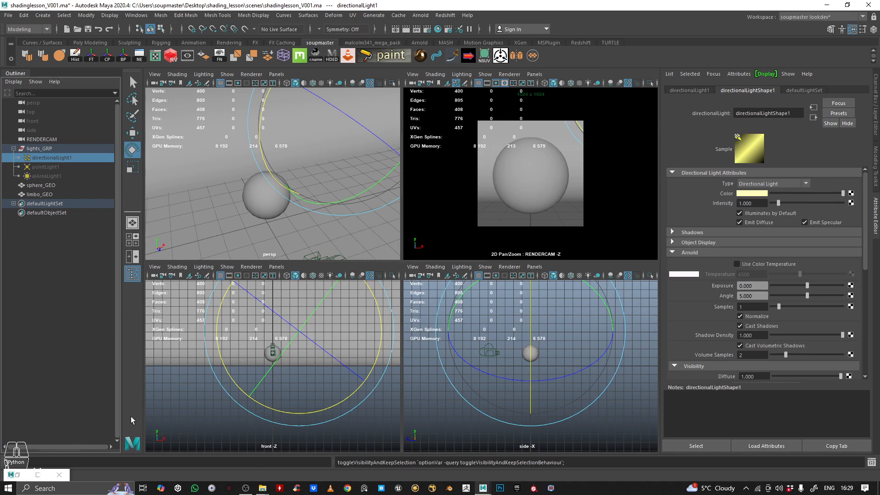
Step: Set Arnold RenderView's camera to RENDERCAMShape, minimize it, and enlarge the RENDERCAM viewport with nothing selected
left_click(38, 475)
left_click(95, 28)
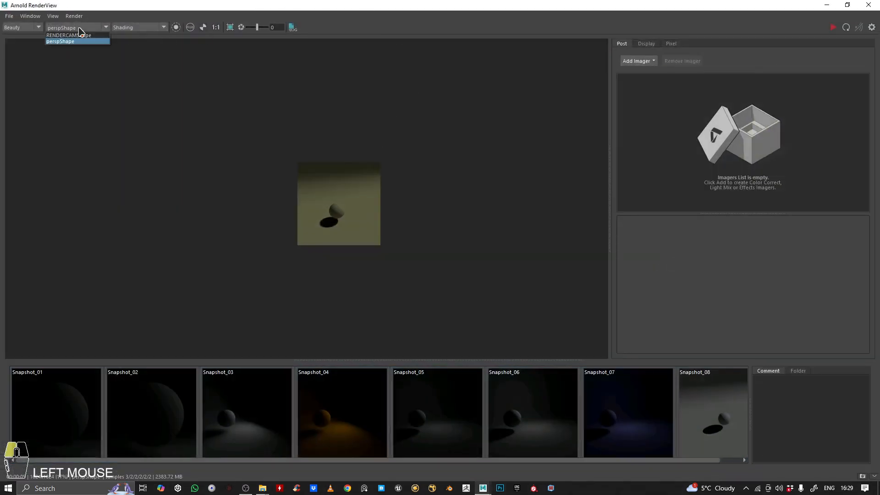
left_click(78, 39)
left_click(827, 6)
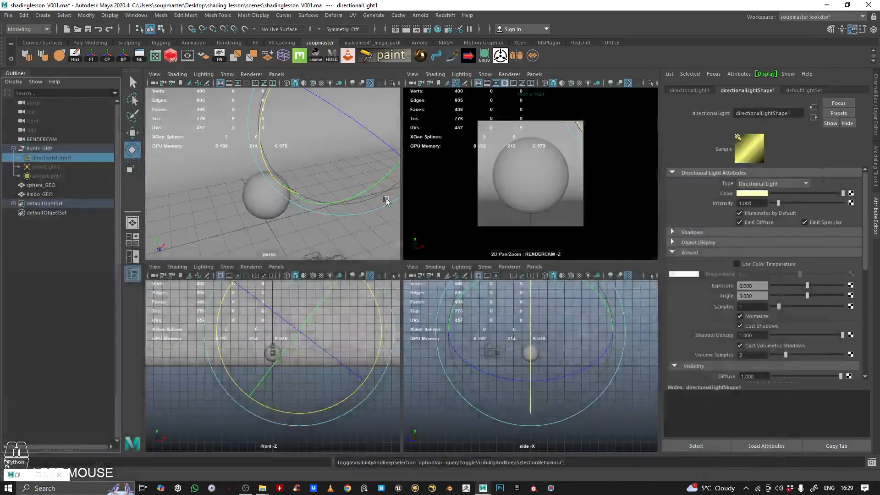
key("space")
left_click(218, 231)
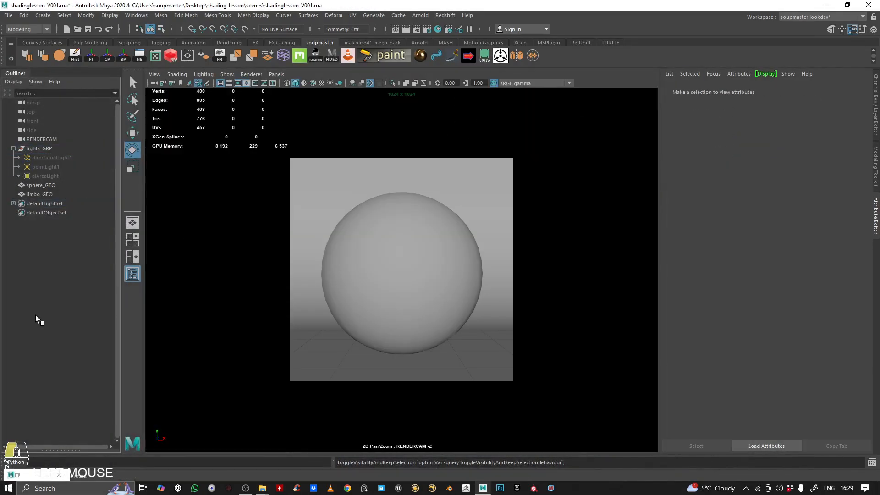
Step: Create an Arnold skydome light and parent it under lights_GRP
key("space")
left_click_drag(480, 209, 578, 269)
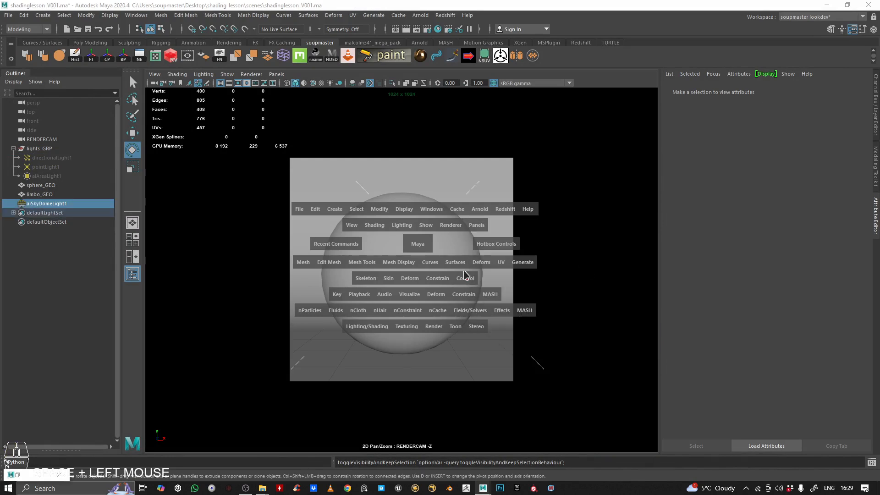
middle_click_drag(55, 163, 43, 157)
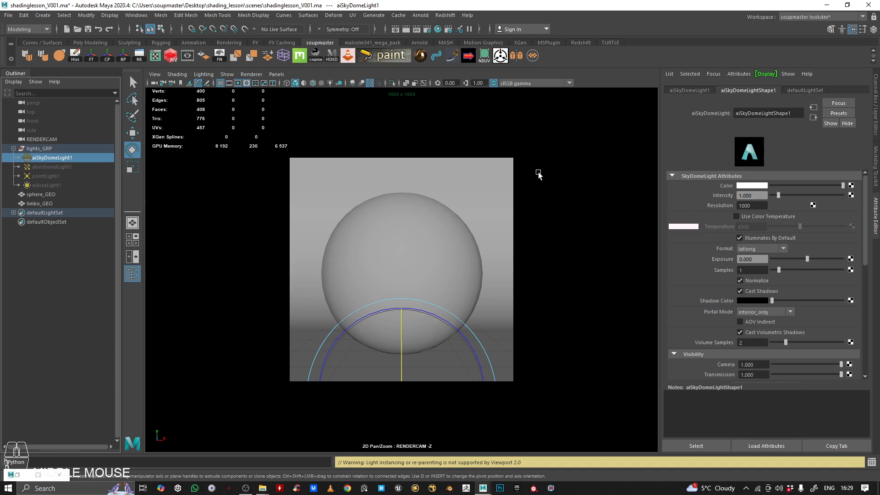
Step: Delete aiSkyDomeLight1, create a fresh Arnold skydome light in its place, and parent it under lights_GRP
left_click(850, 186)
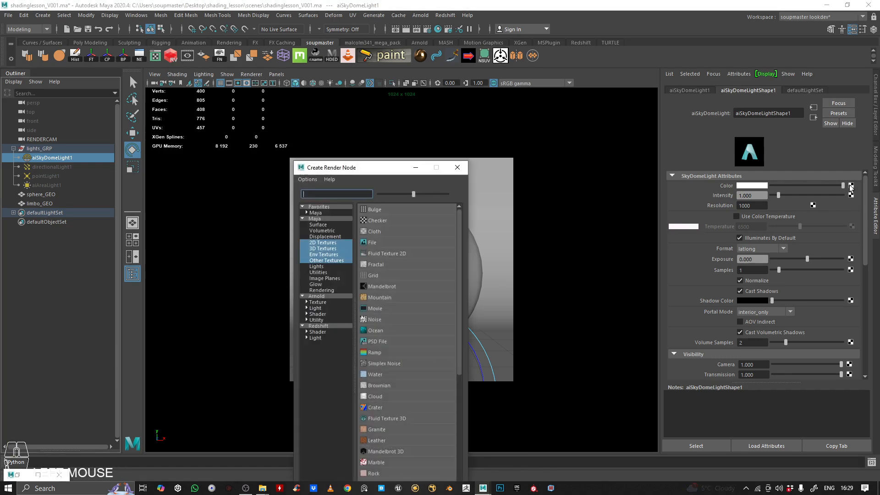
left_click(462, 164)
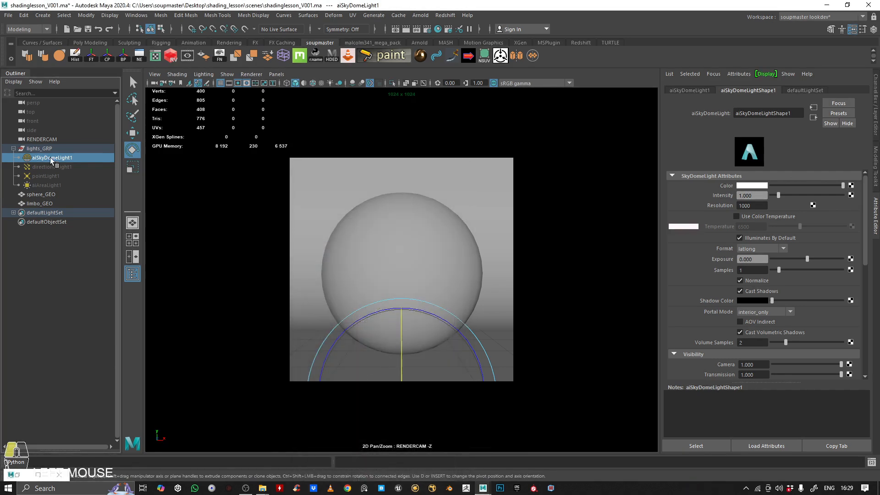
key("BackSpace")
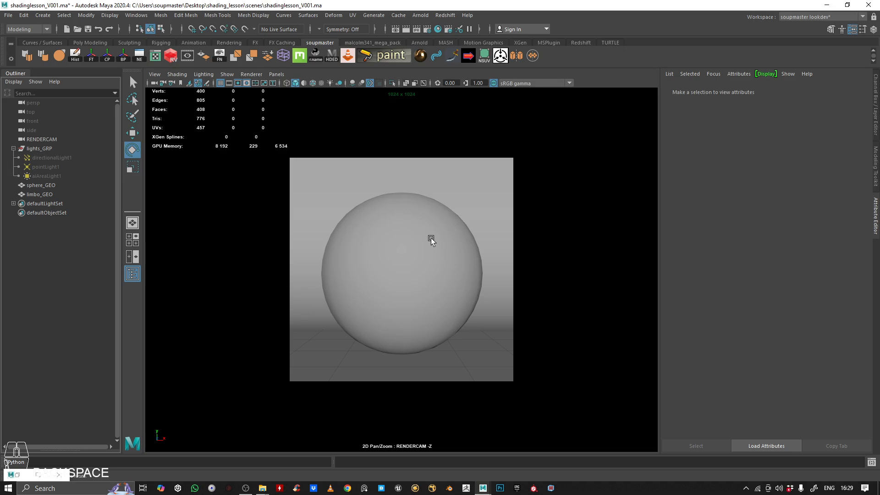
key("space")
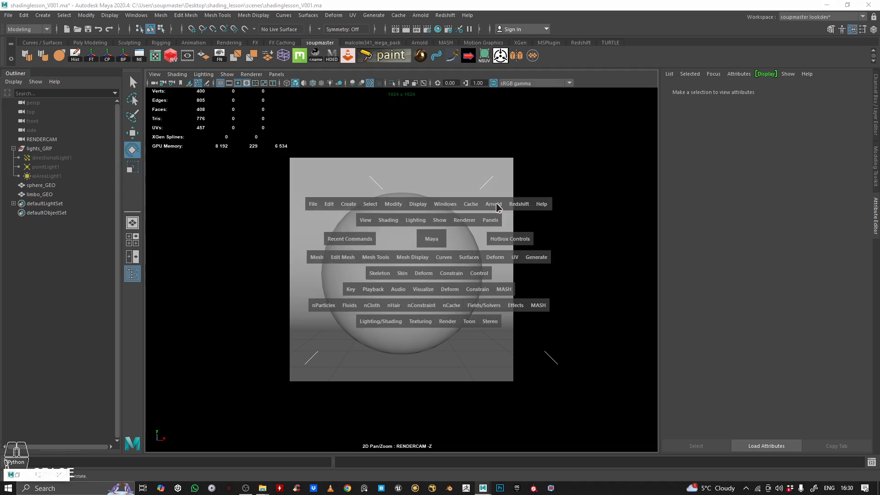
left_click_drag(498, 208, 624, 267)
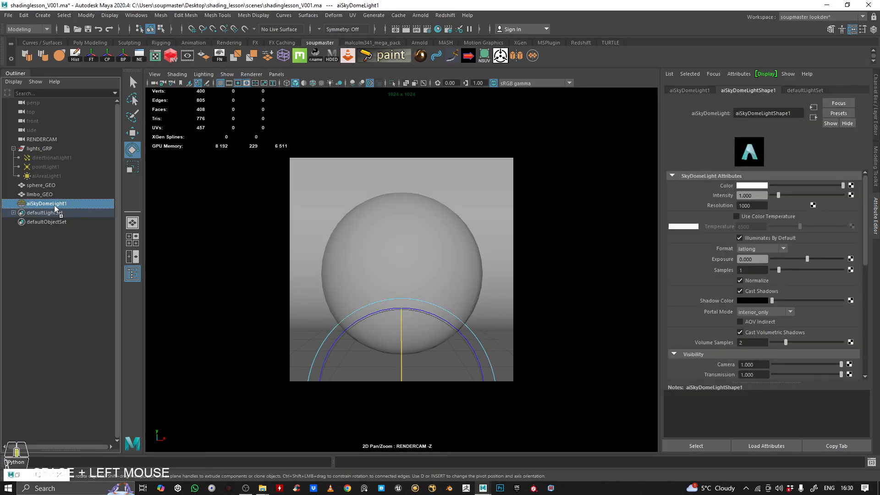
middle_click_drag(54, 205, 43, 150)
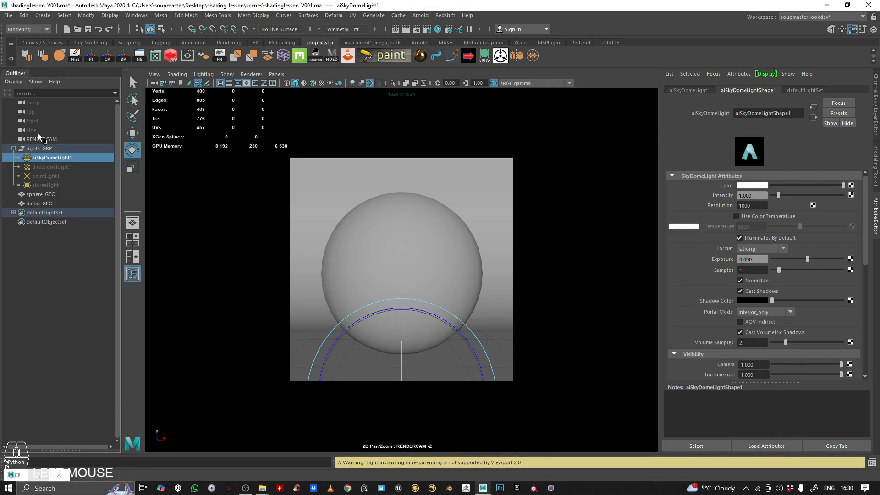
Step: Bring up Arnold RenderView, start a live render through RENDERCAMShape, and reduce the maximized window to a floating size
left_click(38, 478)
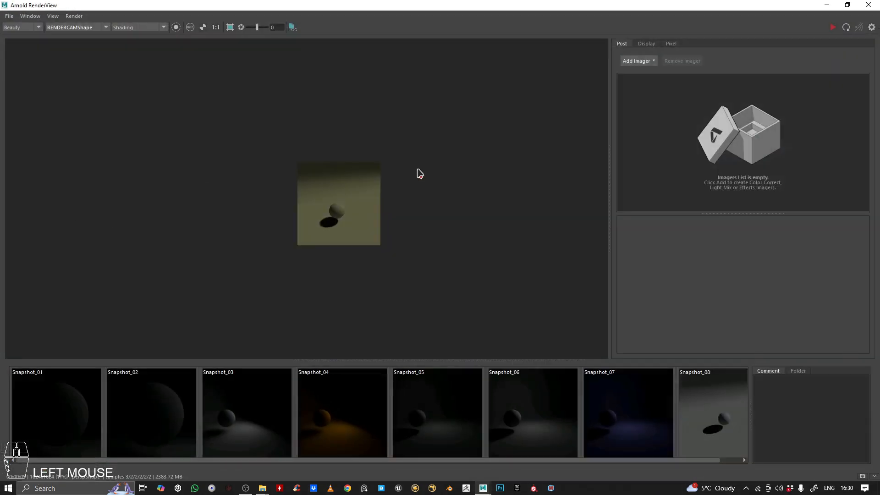
scroll(344, 209, "up", 2)
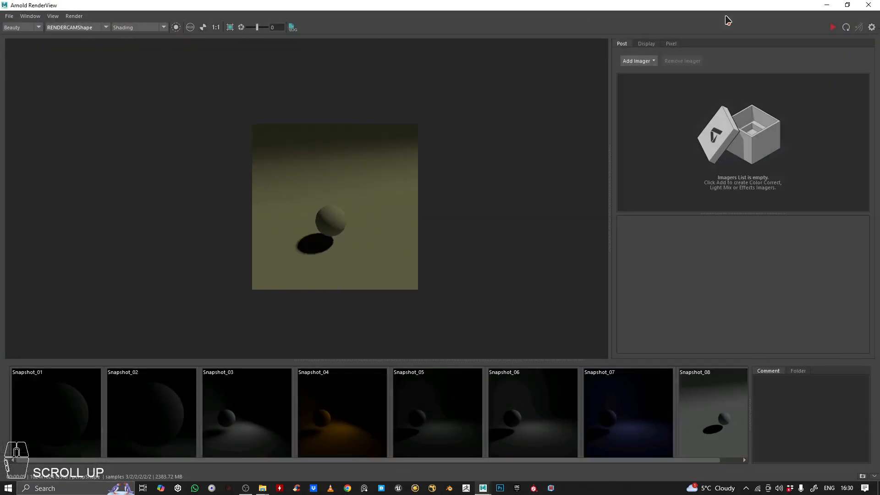
left_click(829, 28)
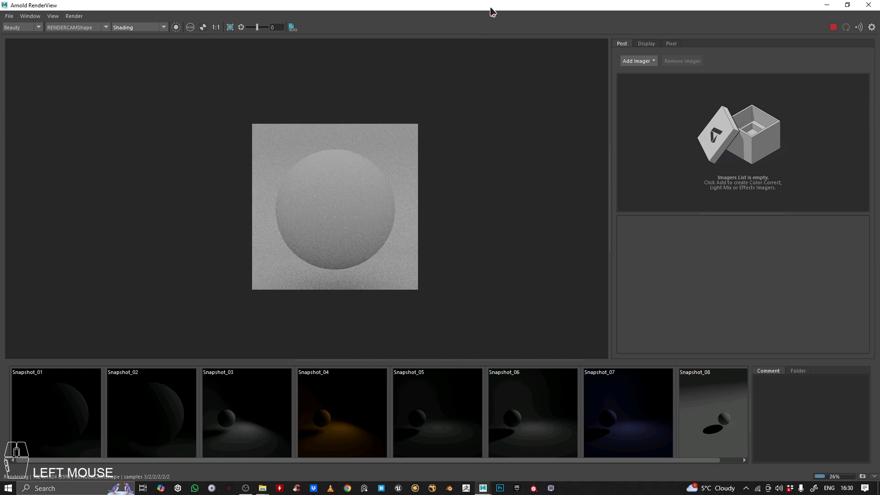
left_click_drag(491, 11, 442, 130)
Step: Examine the skydome light's shading on the sphere and backdrop in the live render
scroll(338, 261, "down", 1)
scroll(338, 220, "up", 3)
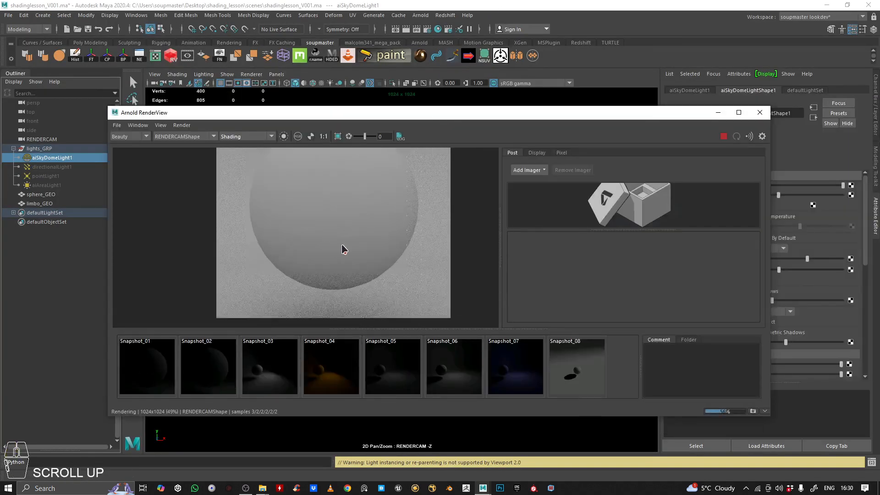
scroll(344, 226, "down", 3)
scroll(355, 215, "up", 2)
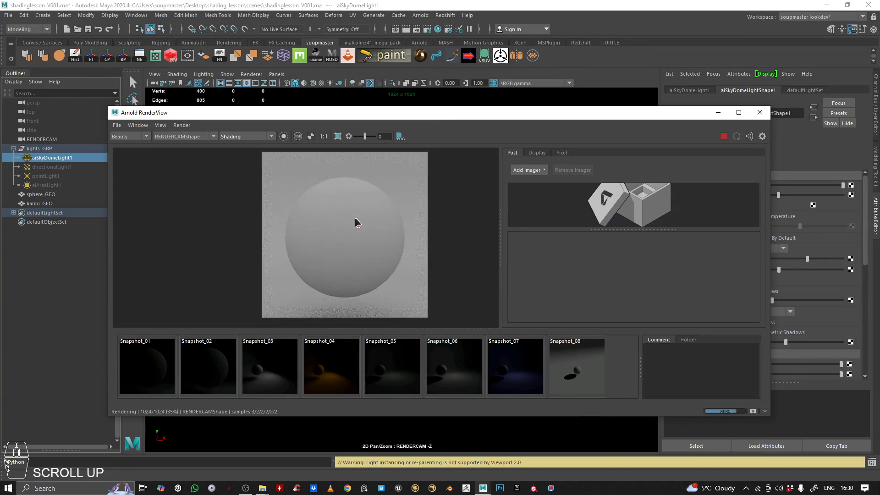
middle_click_drag(355, 217, 337, 224)
scroll(323, 260, "down", 3)
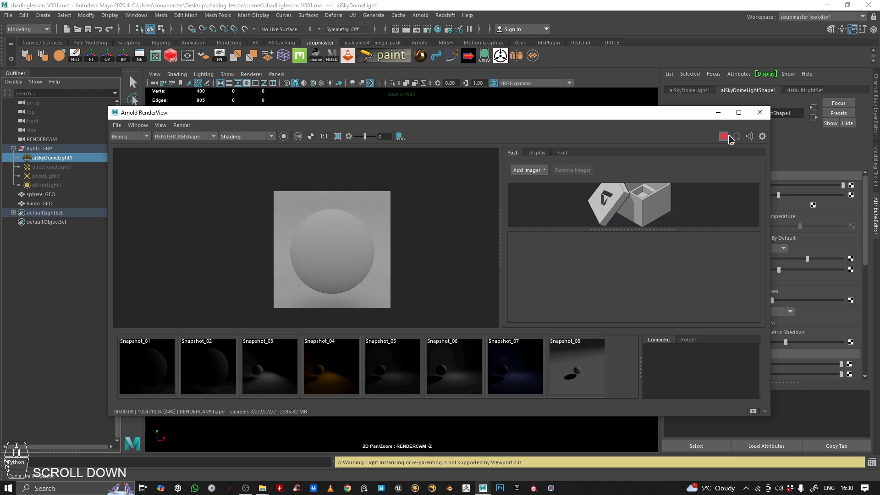
Step: Minimize Arnold RenderView and reselect aiSkyDomeLight1 to show its attributes
left_click(718, 113)
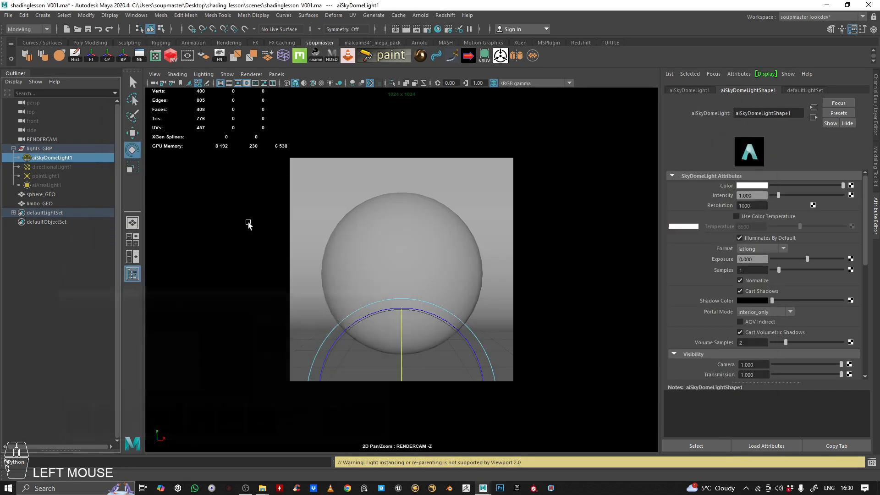
left_click(77, 161)
left_click(90, 274)
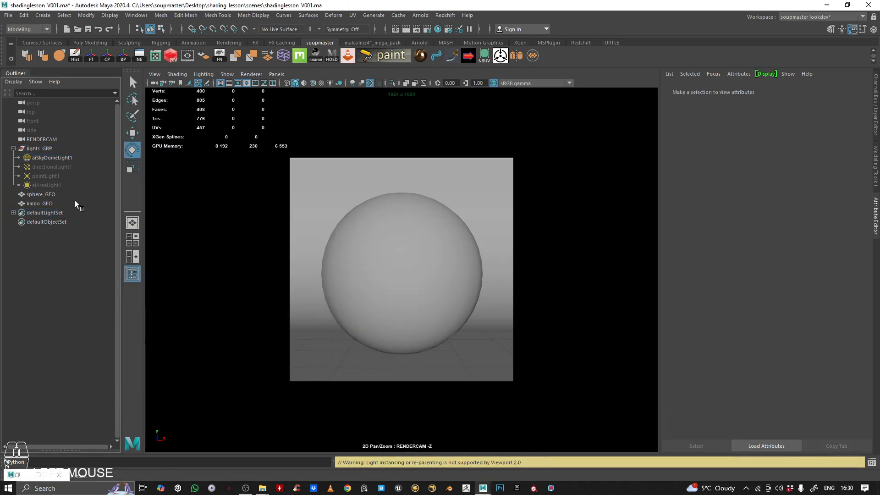
left_click(56, 156)
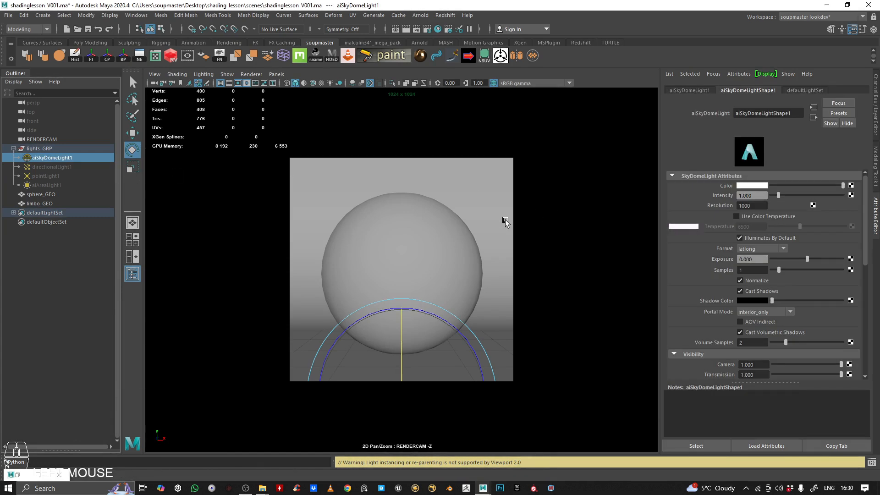
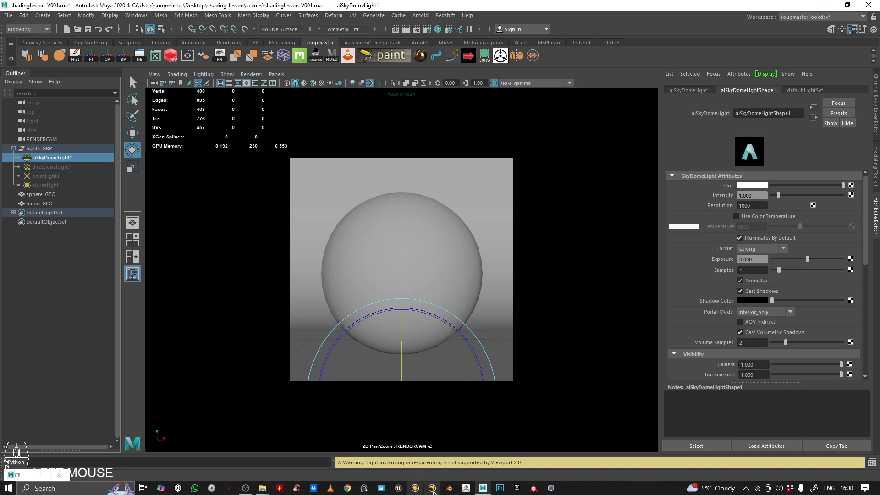
Step: Switch to Chrome and run a Google image search for HDRI in a new tab
left_click(347, 487)
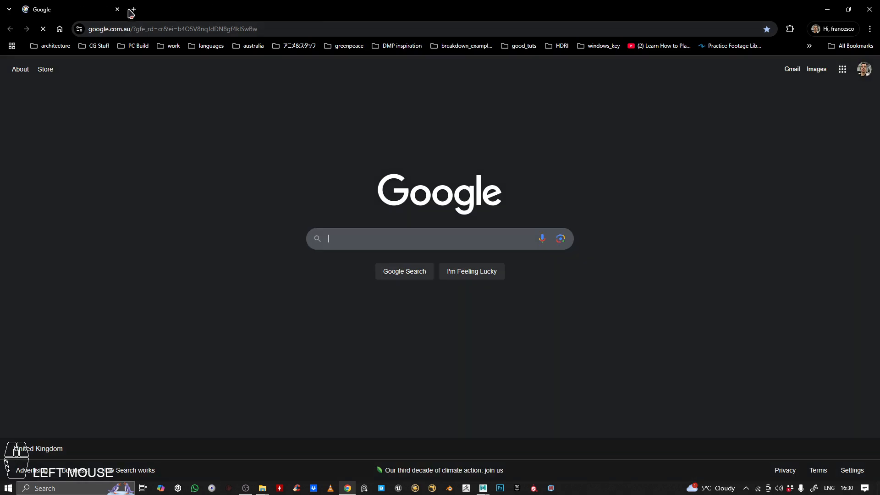
left_click(134, 9)
type("HDRI")
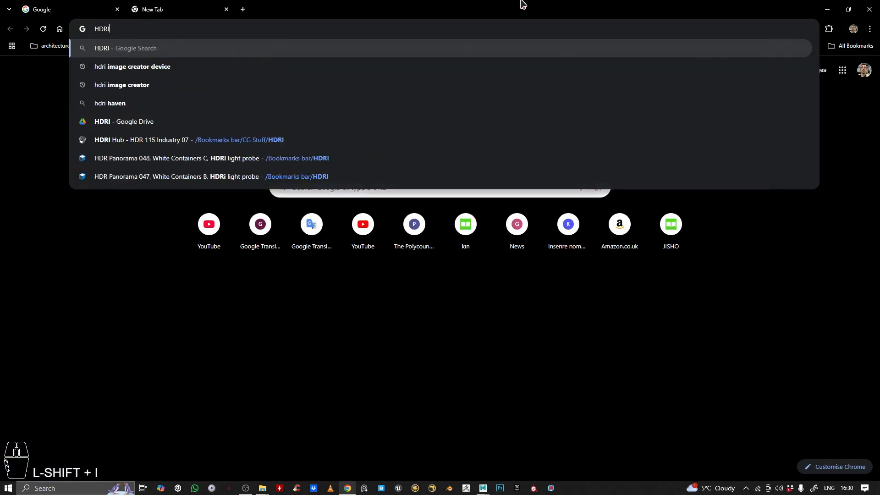
key("Return")
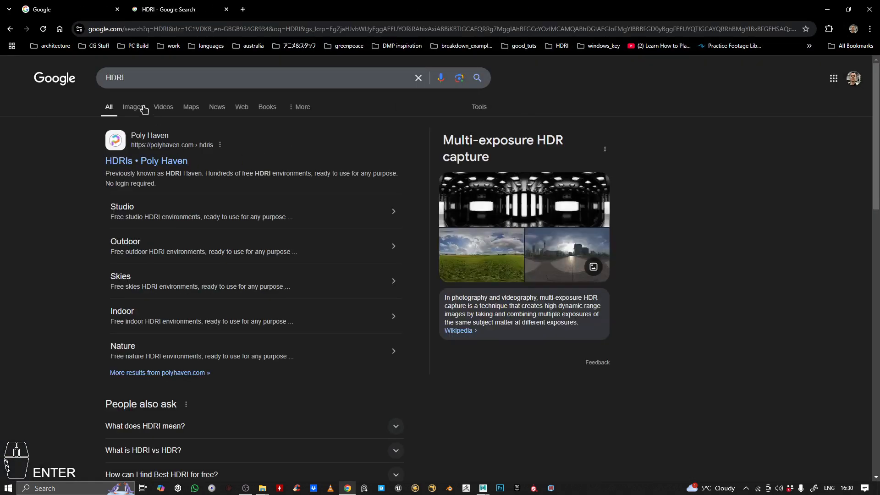
left_click(139, 108)
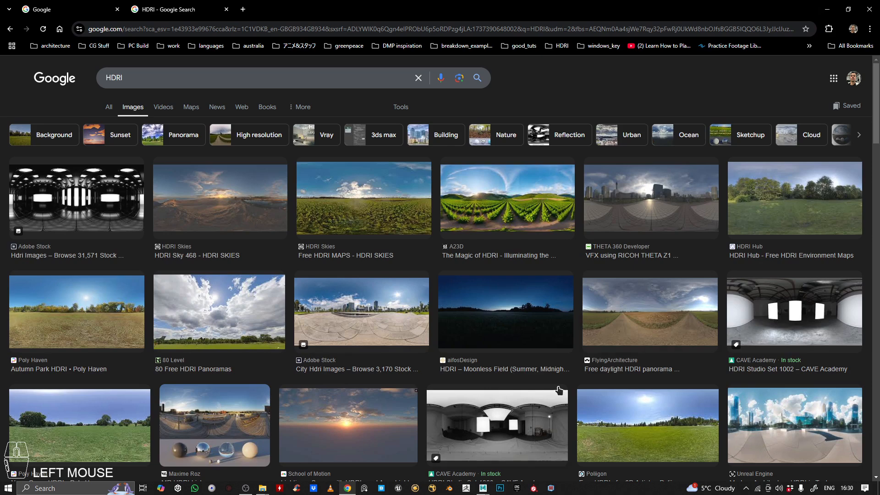
Step: Preview the School of Motion sunset sky and the MR HDRI List panorama, and minimize the browser
left_click(362, 431)
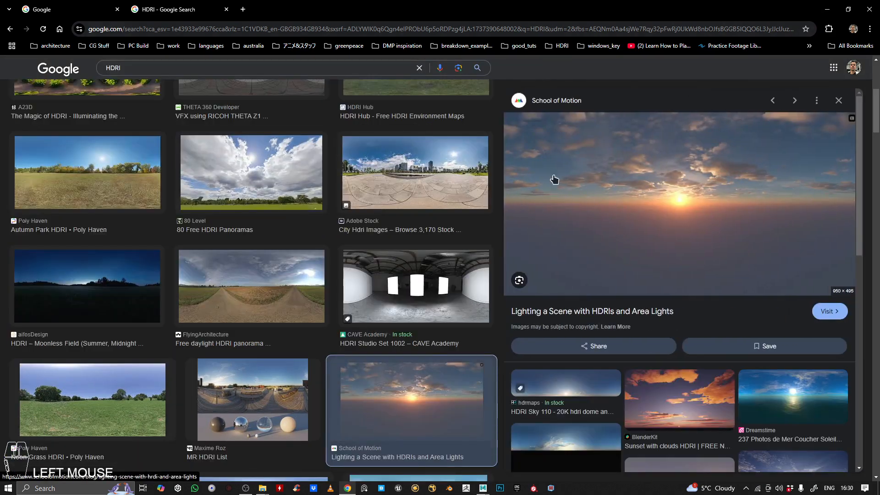
scroll(275, 324, "down", 2)
left_click(275, 324)
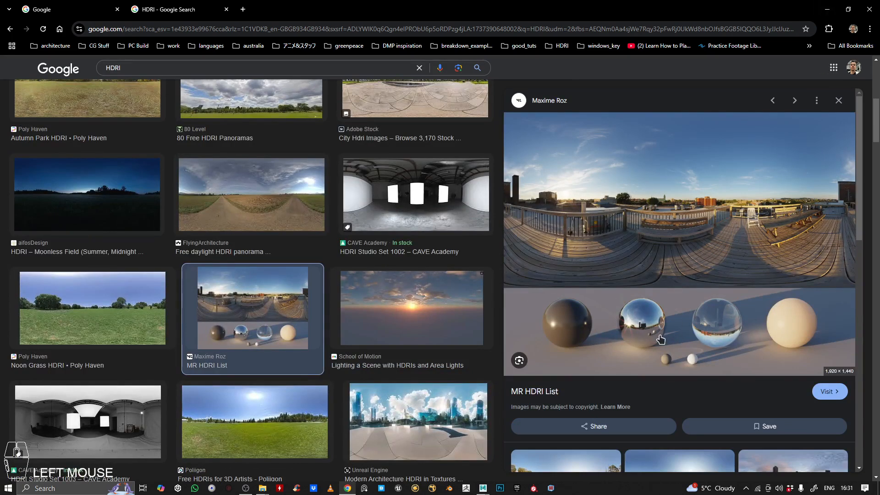
left_click(827, 9)
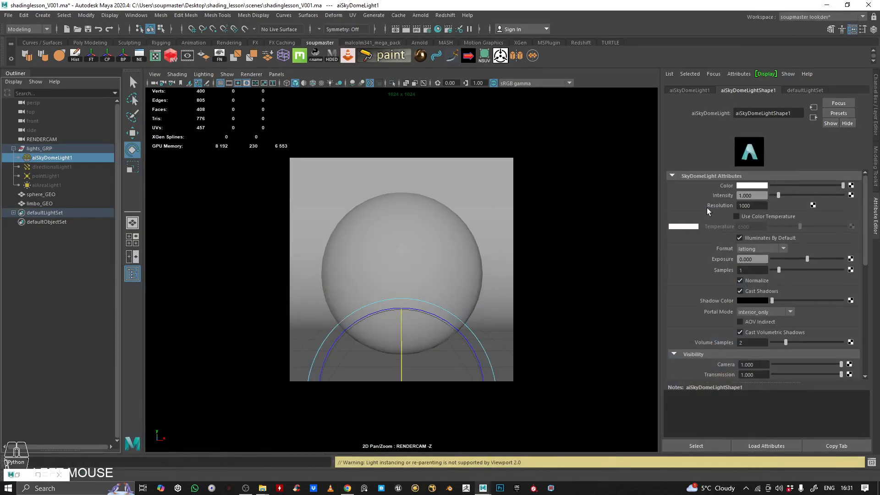
Step: Select the hidden directional, point and area lights for comparison, and review aiSkyDomeLight1's full set of attributes
left_click(48, 184)
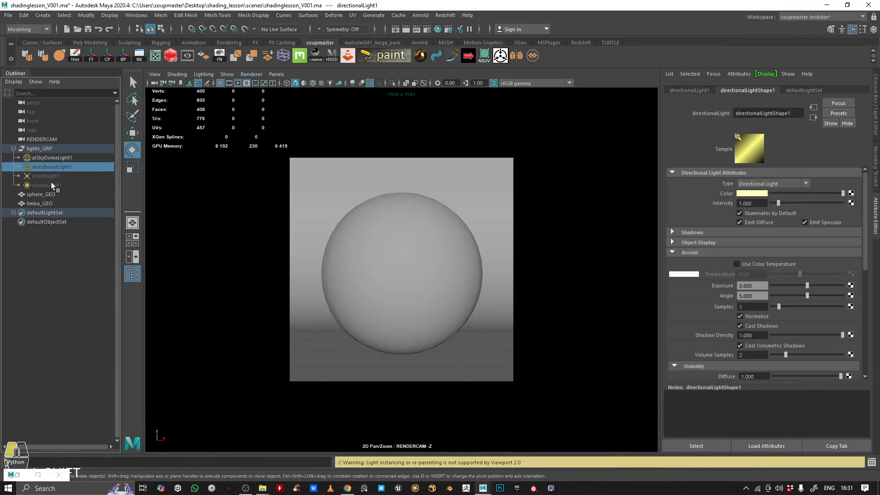
left_click(50, 168, "shift")
left_click(51, 166)
left_click(51, 158)
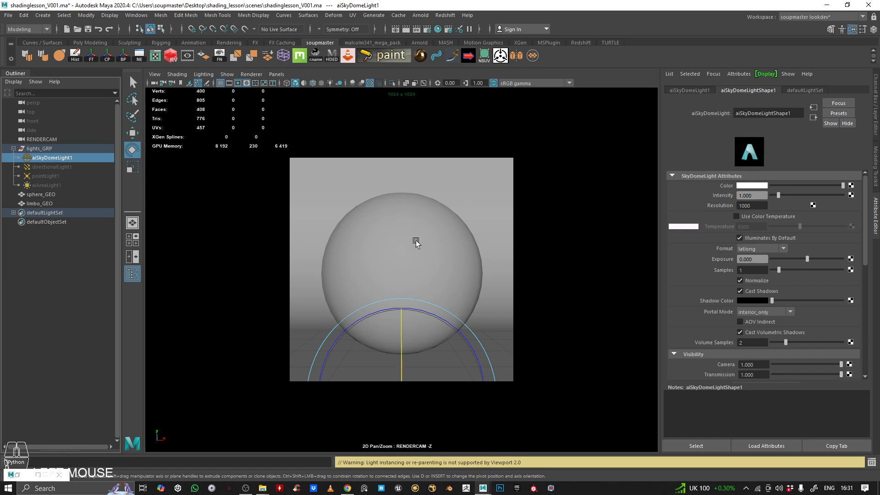
left_click_drag(152, 196, 33, 182)
left_click(59, 157)
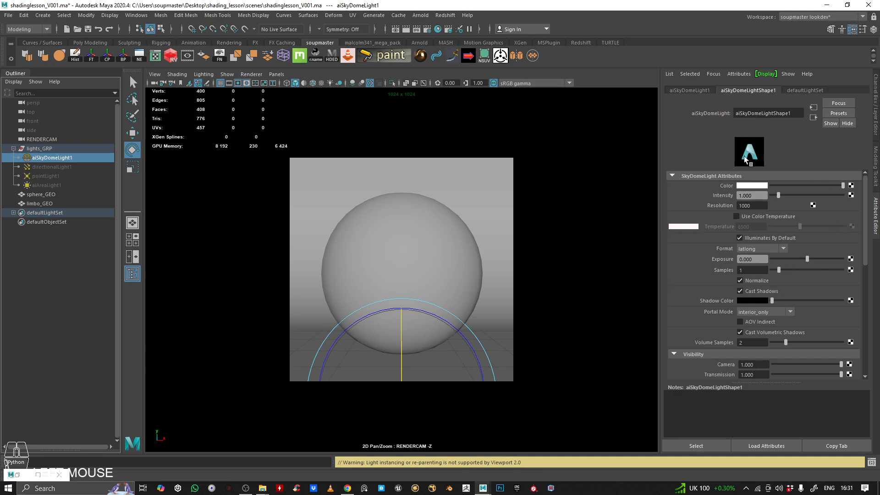
scroll(737, 268, "down", 10)
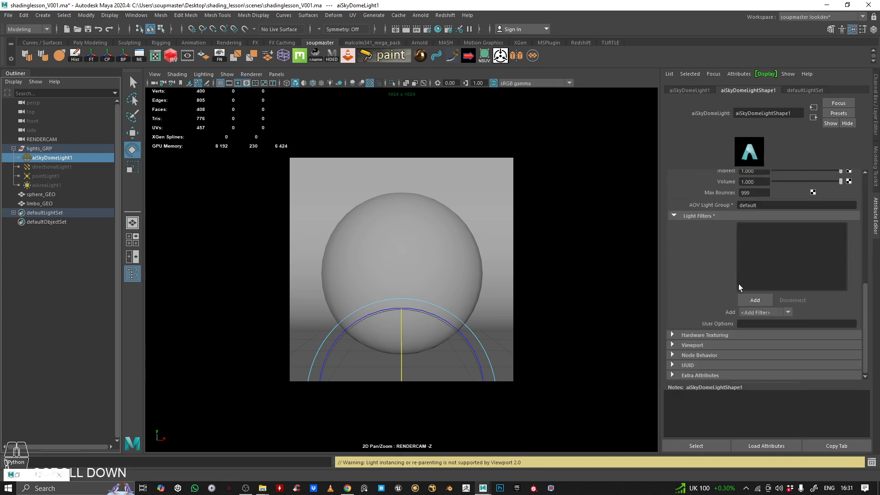
scroll(738, 285, "up", 10)
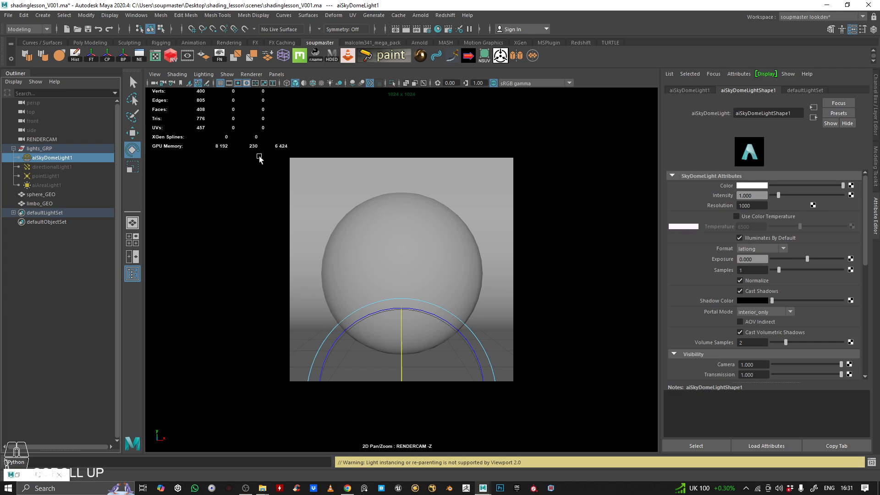
scroll(736, 229, "down", 2)
scroll(733, 233, "up", 2)
scroll(715, 218, "down", 5)
scroll(691, 217, "up", 5)
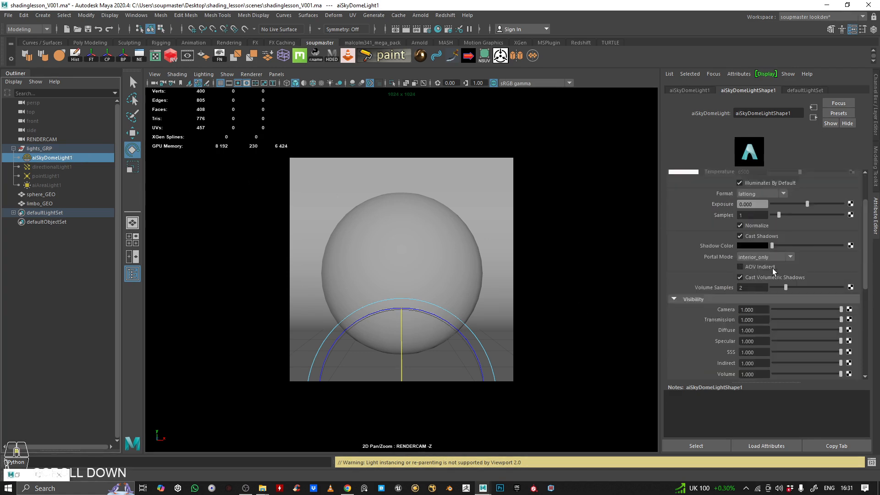
Step: Connect a File texture node to aiSkyDomeLight1's color
left_click(83, 159)
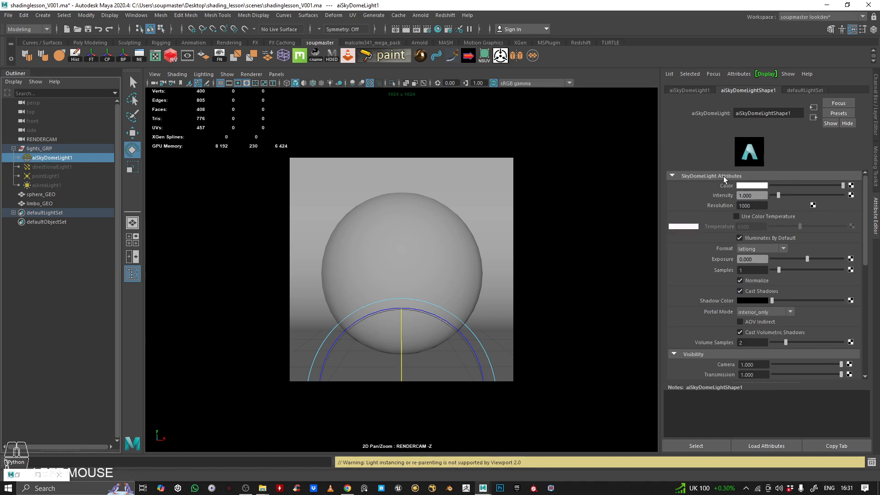
left_click(851, 186)
left_click(378, 243)
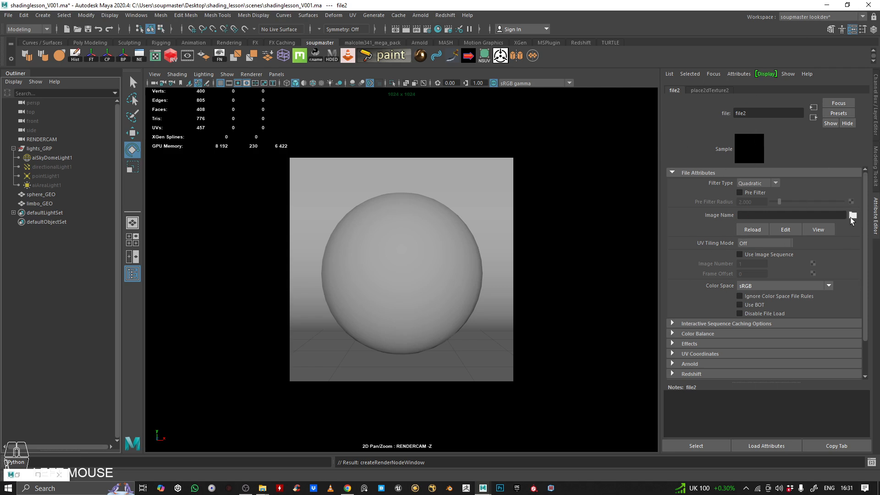
Step: Load sunset_puresky_4k.exr from the shading_lesson sourceimages folder on the Desktop as the file texture's image
left_click(851, 217)
left_click(190, 150)
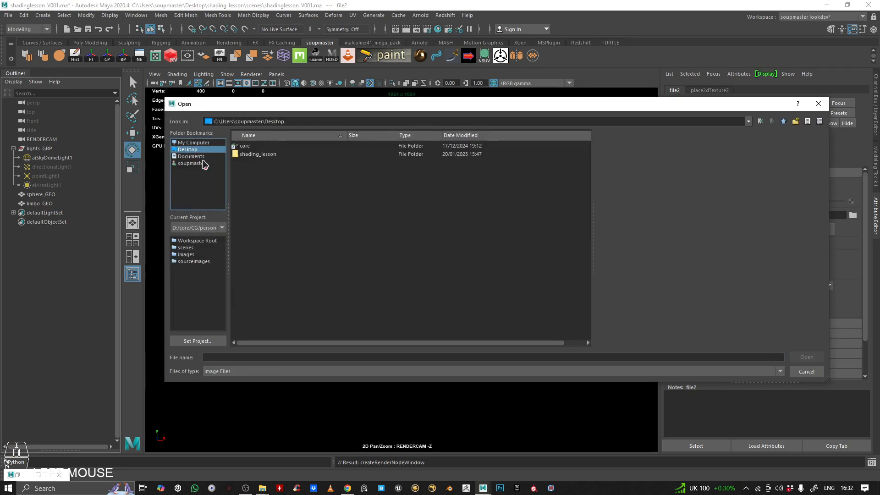
double_click(258, 154)
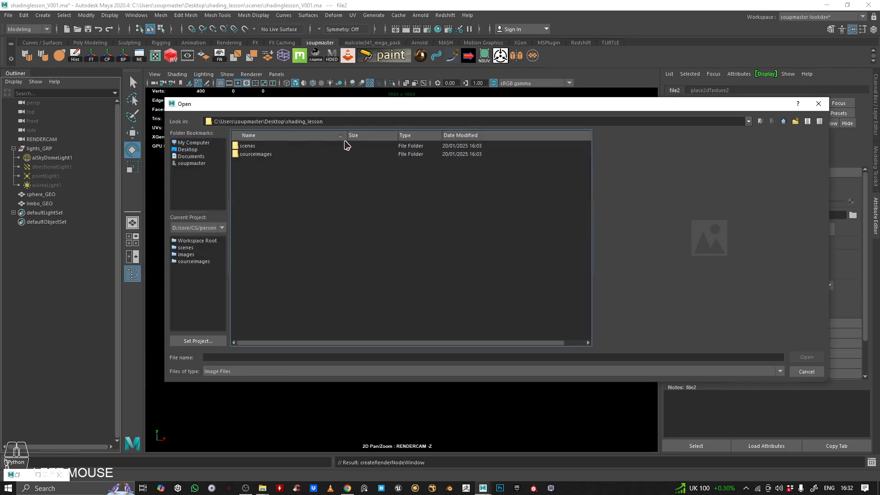
double_click(272, 155)
left_click(274, 179)
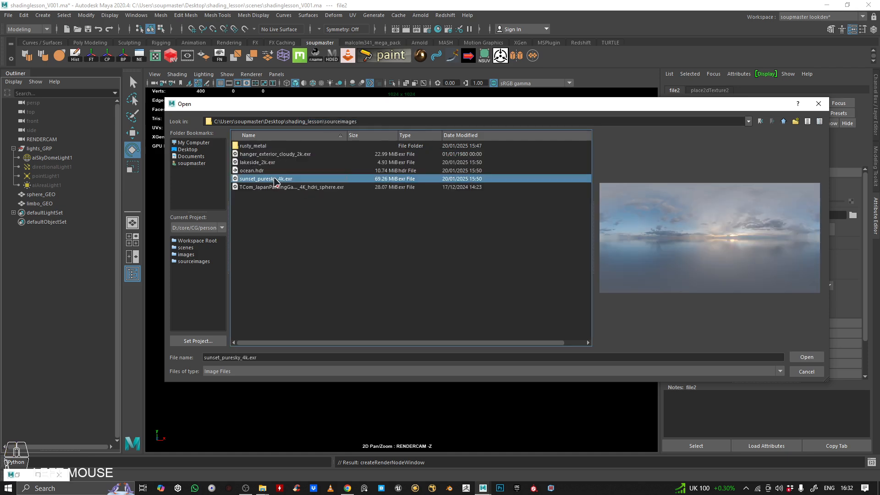
double_click(275, 179)
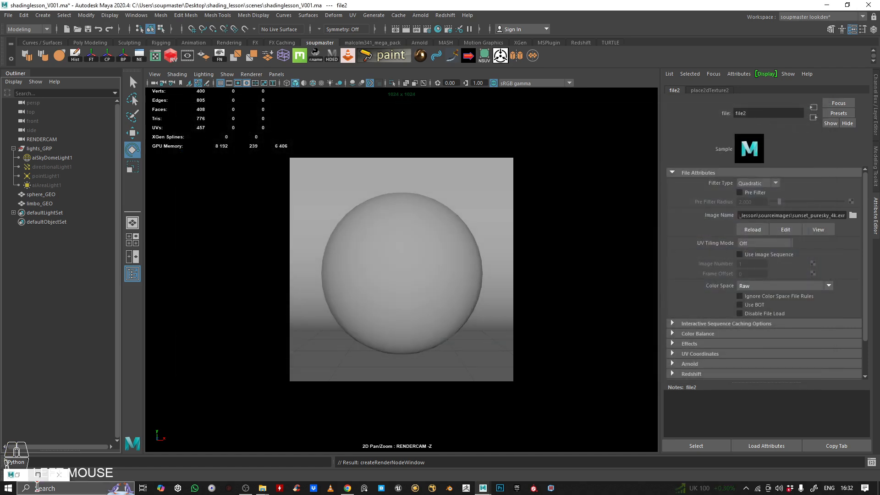
Step: Save the scene over the existing shadinglesson_V001.ma file in the shading_lesson scenes folder, replacing it
key("ctrl+shift+s")
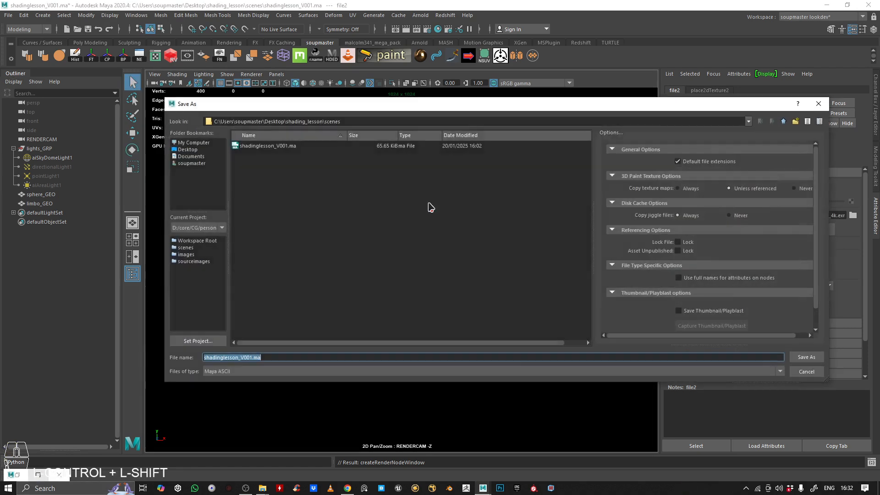
left_click(270, 146)
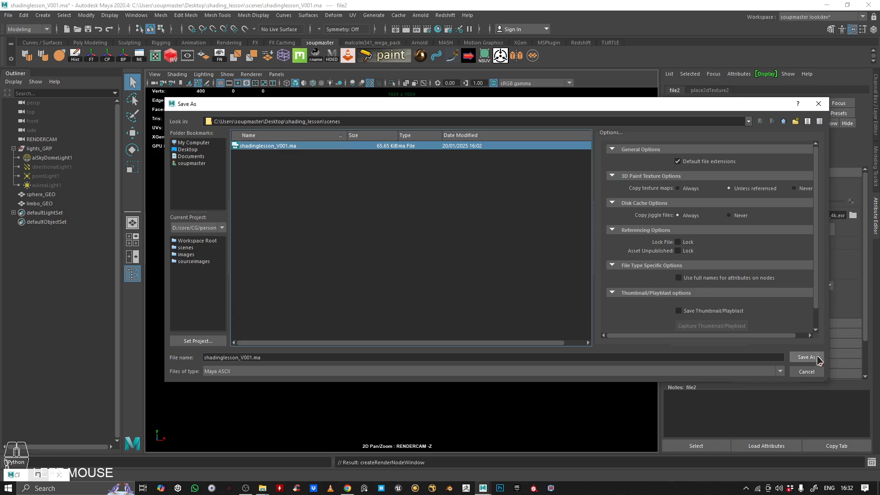
left_click(807, 357)
left_click(464, 257)
key("e")
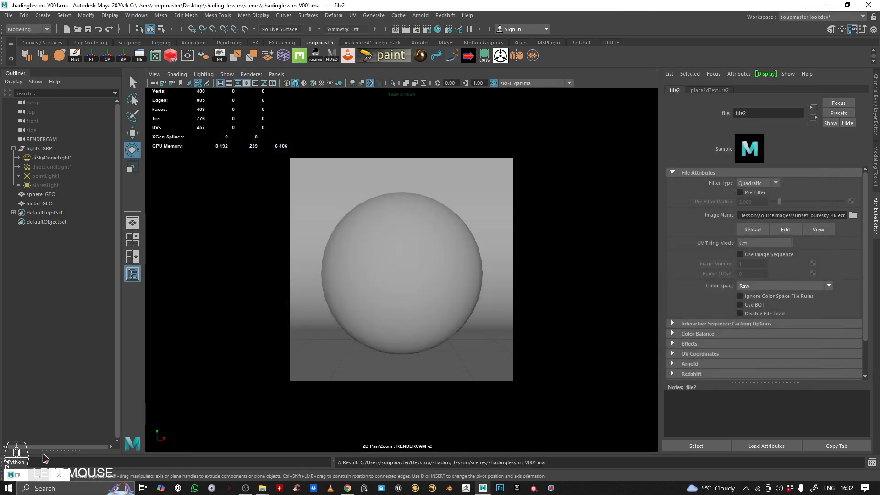
Step: Bring back the Arnold RenderView and inspect the live render of the sphere lit by the sunset HDRI
left_click(40, 474)
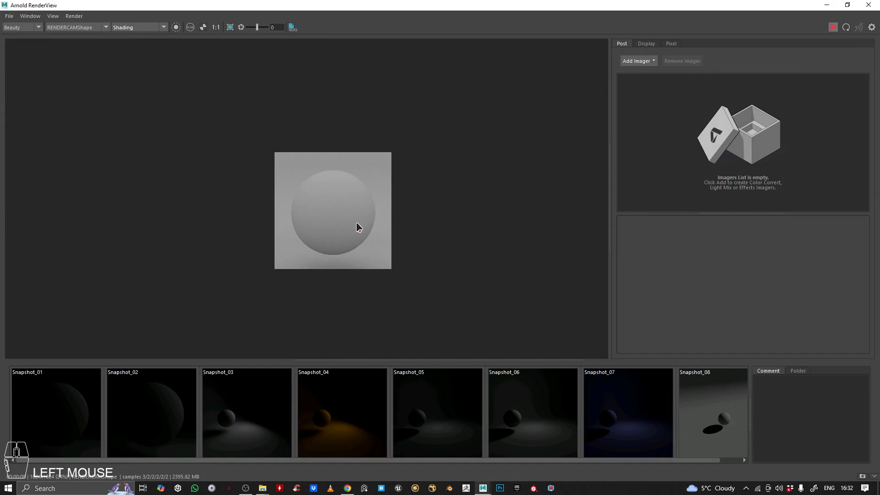
left_click_drag(629, 459, 710, 463)
scroll(307, 187, "up", 1)
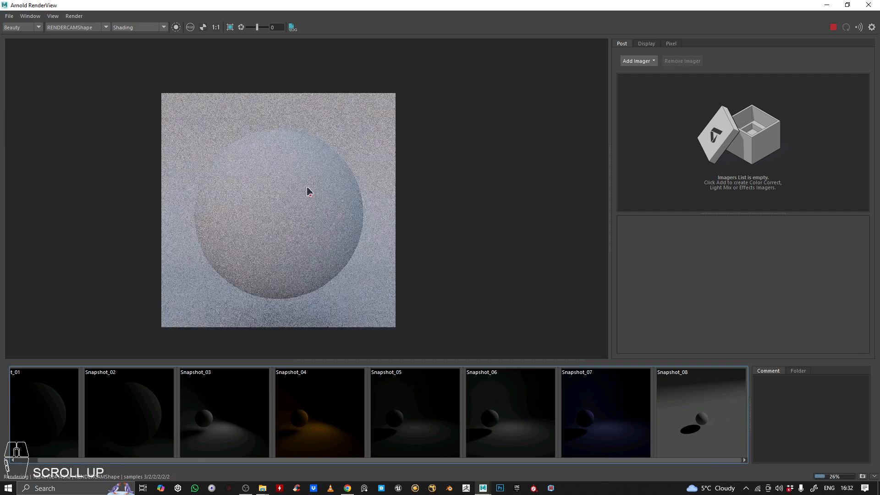
middle_click_drag(357, 202, 316, 184)
scroll(330, 225, "up", 1)
scroll(324, 212, "down", 1)
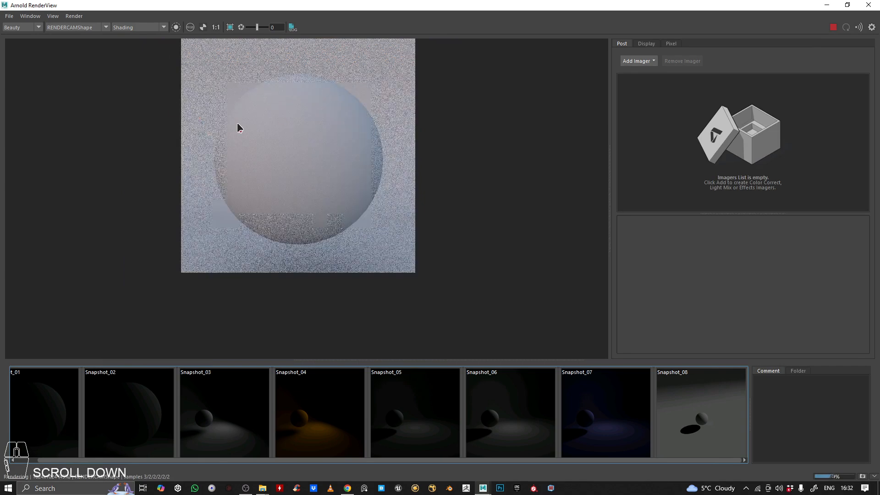
scroll(271, 178, "down", 1)
scroll(291, 140, "up", 1)
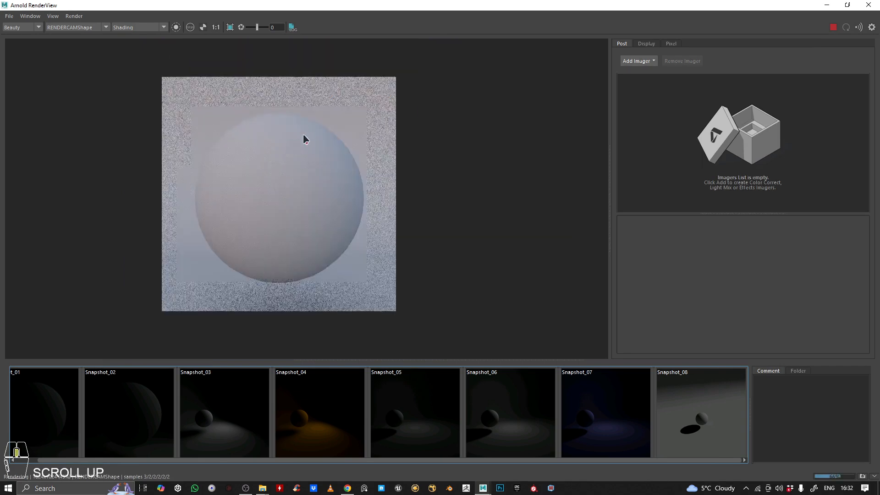
middle_click(241, 205)
scroll(242, 204, "up", 1)
scroll(244, 197, "down", 1)
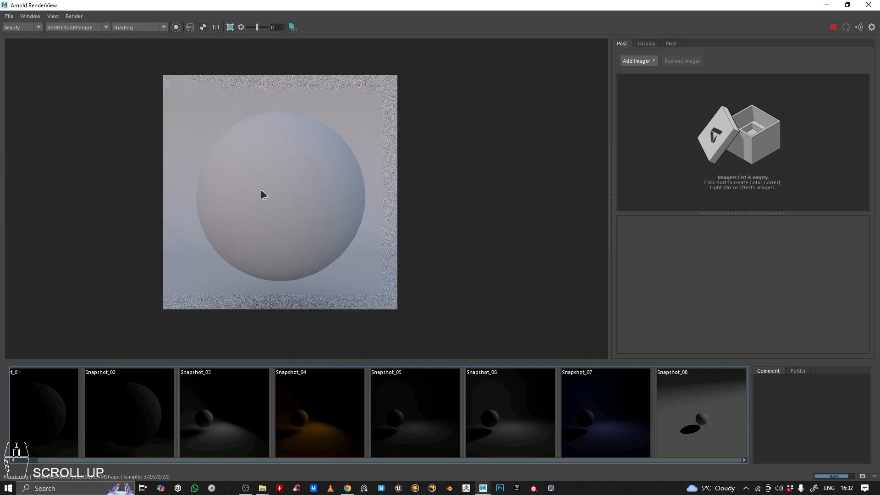
Step: Examine the finished render up close, comparing the HDRI's light and color across the sphere's edges, surface and backdrop
left_click(30, 16)
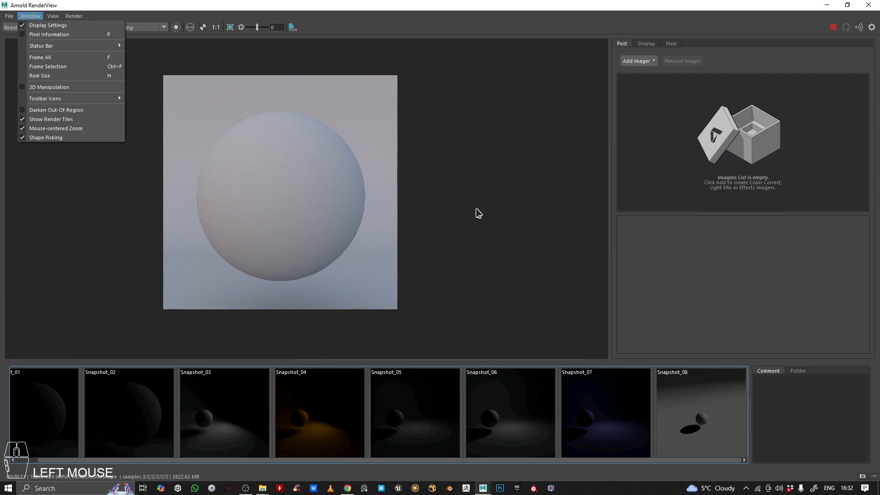
scroll(467, 193, "up", 1)
left_click(481, 176)
scroll(309, 176, "up", 1)
scroll(355, 133, "up", 1)
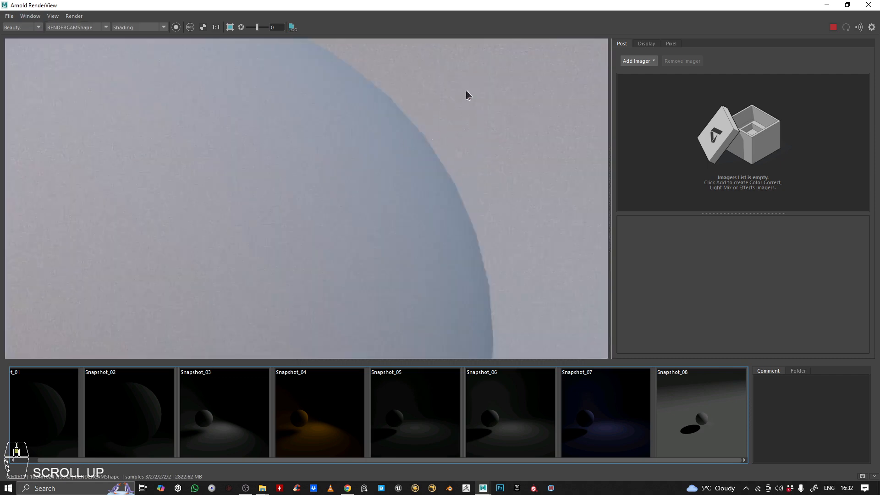
middle_click_drag(466, 92, 261, 84)
scroll(293, 210, "down", 3)
scroll(305, 162, "up", 1)
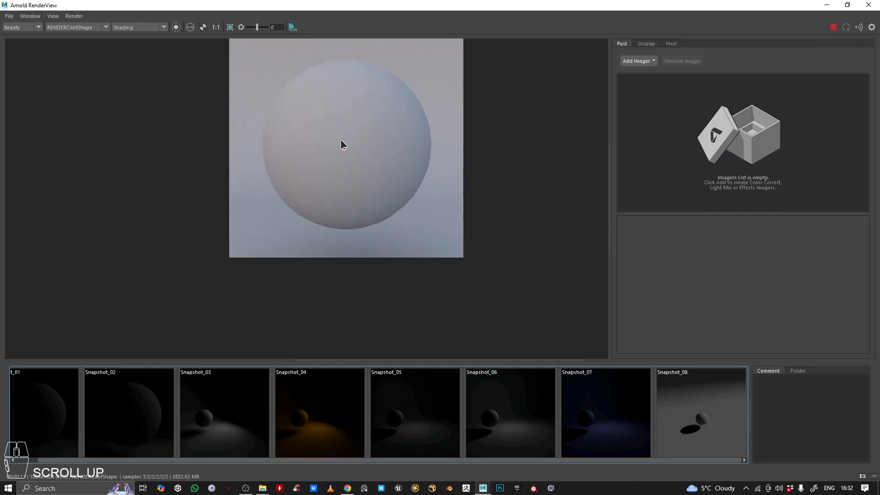
middle_click_drag(327, 228, 313, 277)
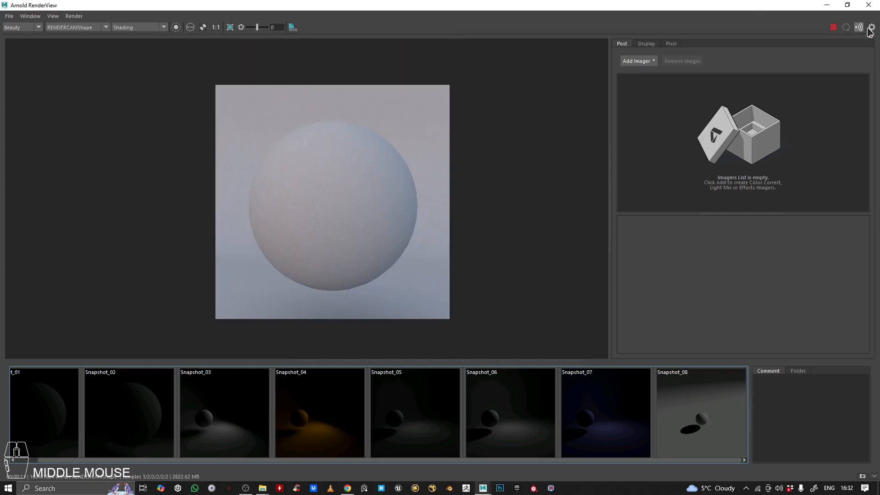
scroll(334, 246, "up", 1)
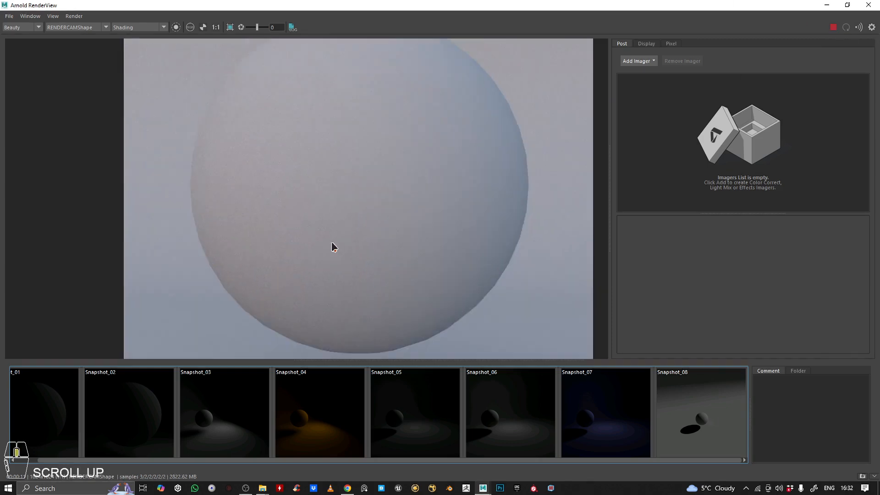
scroll(348, 218, "down", 1)
middle_click_drag(296, 286, 280, 279)
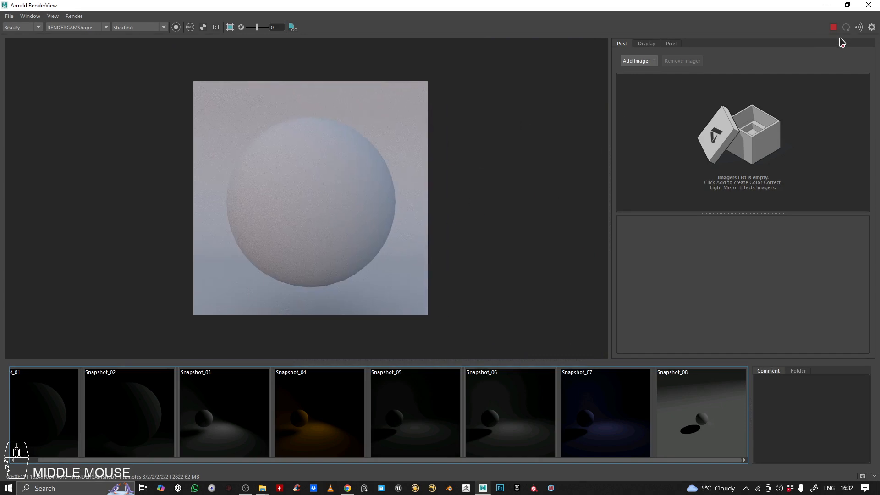
scroll(370, 193, "up", 1)
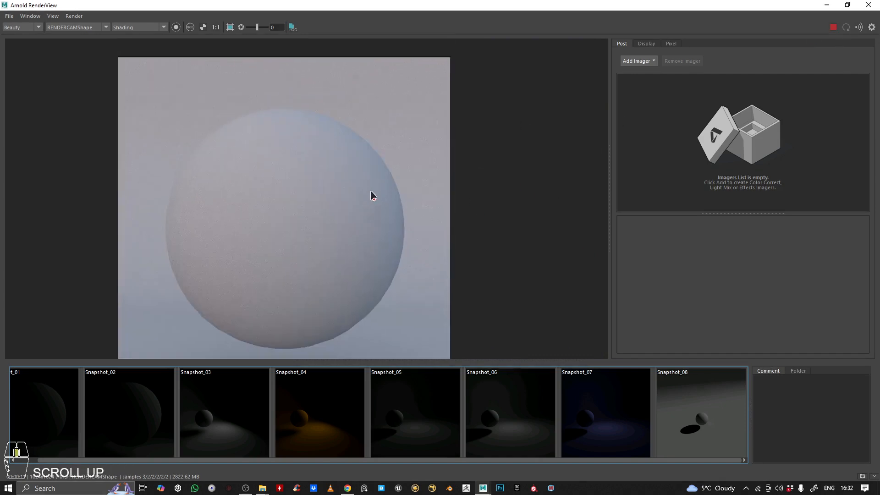
scroll(371, 193, "down", 2)
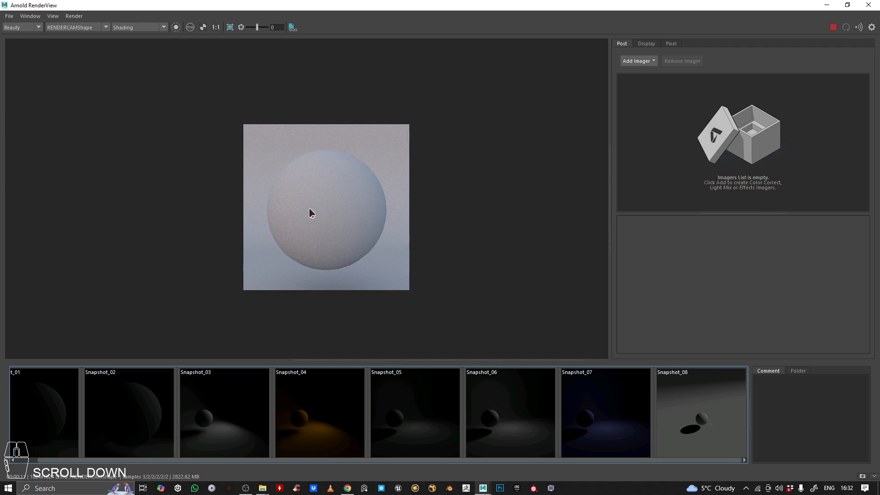
scroll(317, 204, "up", 2)
scroll(389, 174, "down", 2)
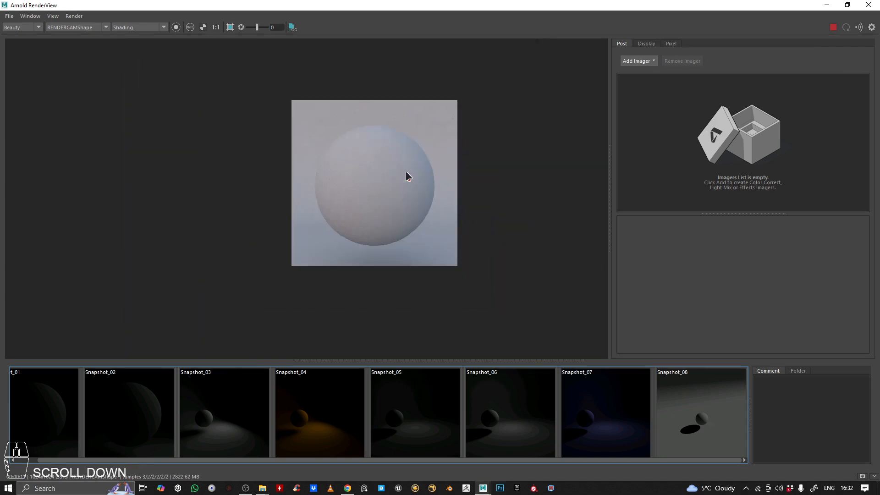
scroll(400, 163, "up", 2)
scroll(374, 158, "down", 2)
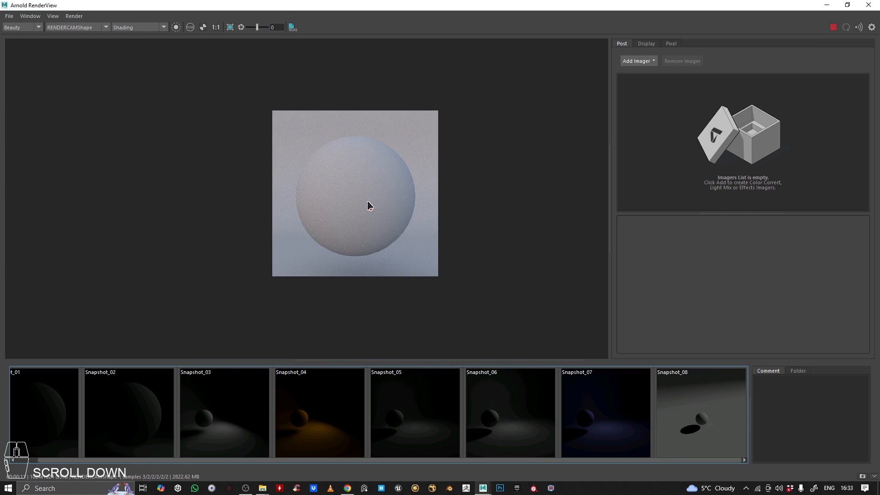
scroll(367, 202, "up", 2)
scroll(371, 179, "down", 2)
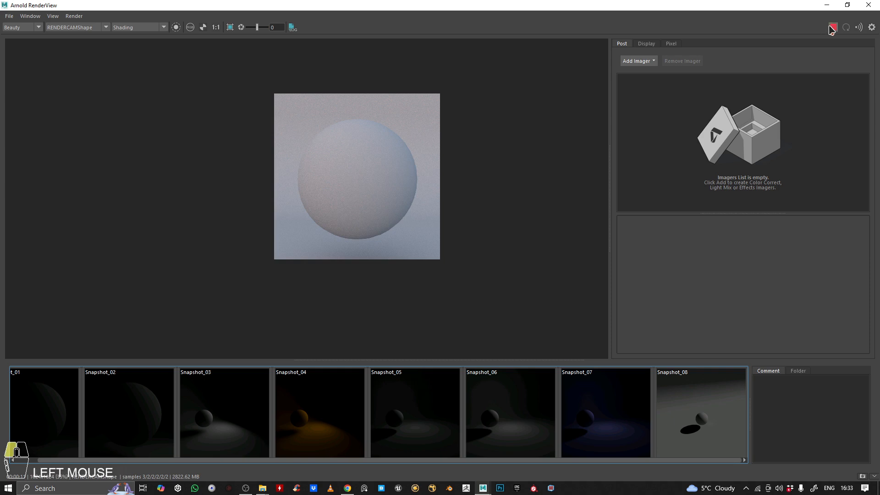
Step: Stop and minimize the live render, select sphere_GEO, and open the Hypershade maximized
left_click(826, 5)
left_click(391, 276)
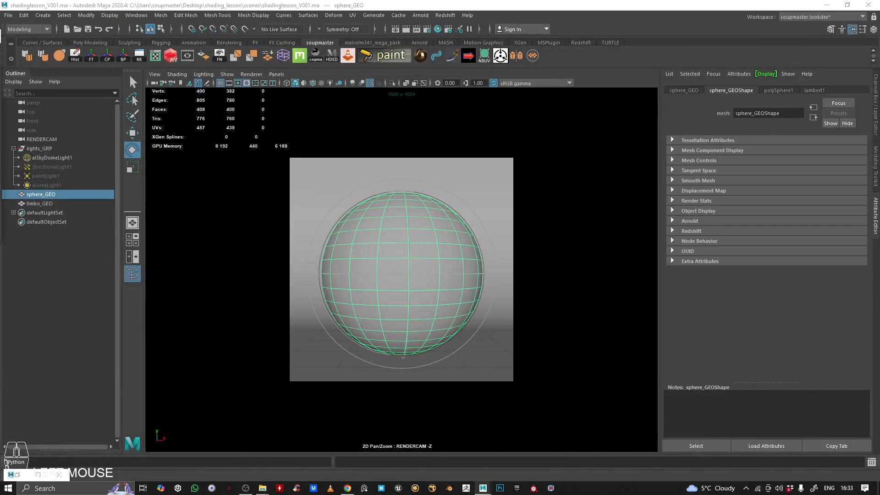
left_click_drag(0, 109, 511, 137)
double_click(512, 137)
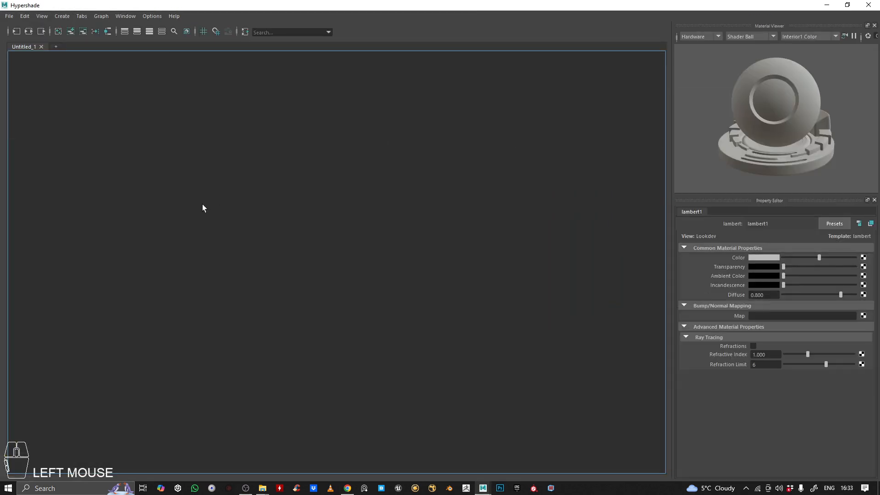
Step: Create an aiStandardSurface material in the Hypershade and rename it chrome_SHD
key("Tab")
type("s")
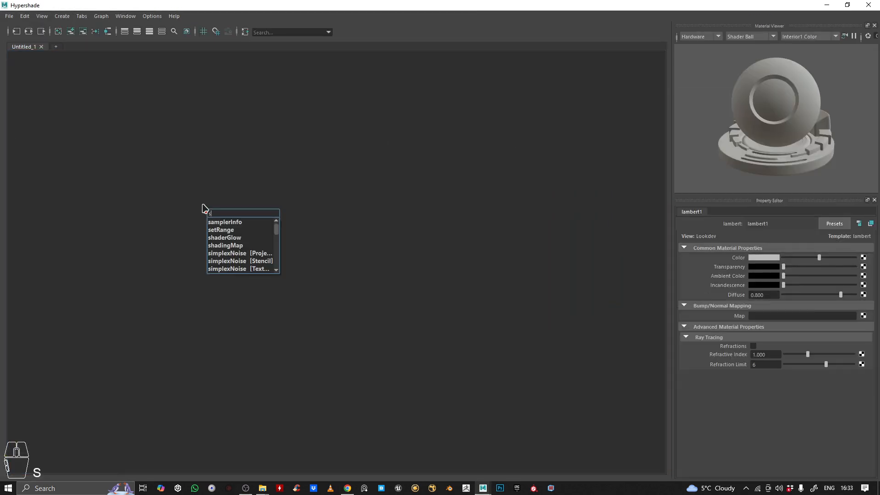
type("tand")
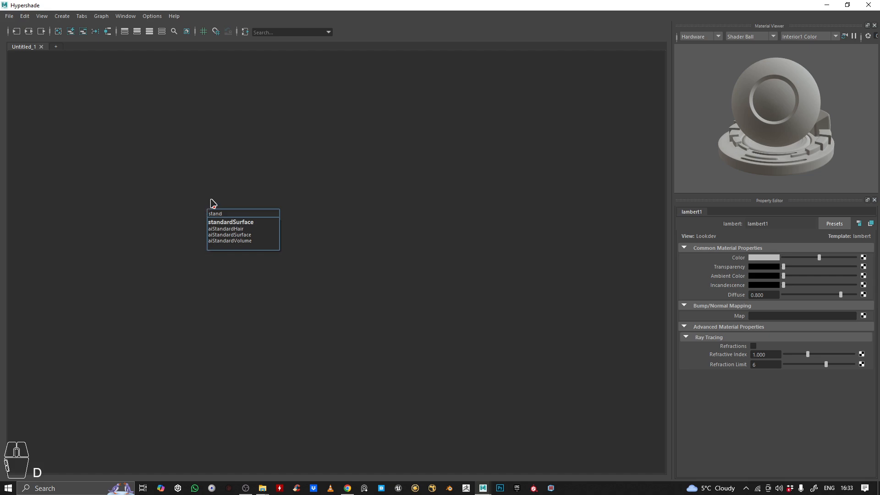
left_click(231, 234)
scroll(189, 214, "up", 3)
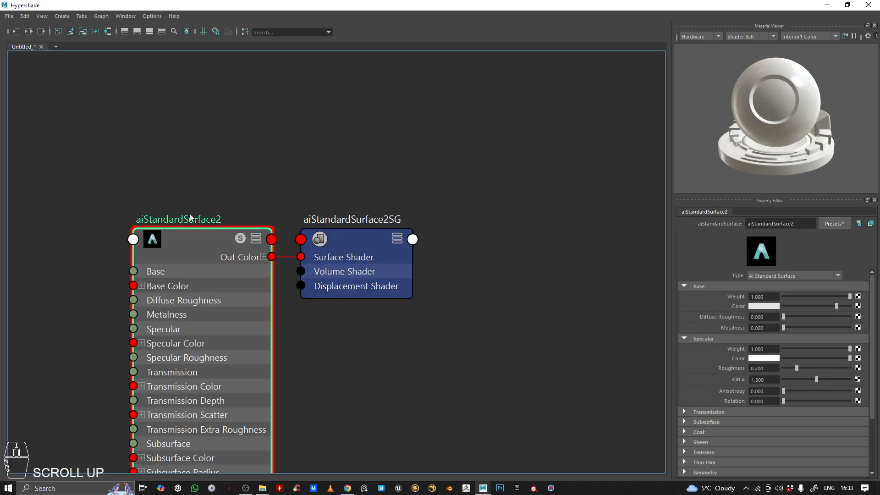
double_click(189, 216)
type("chro")
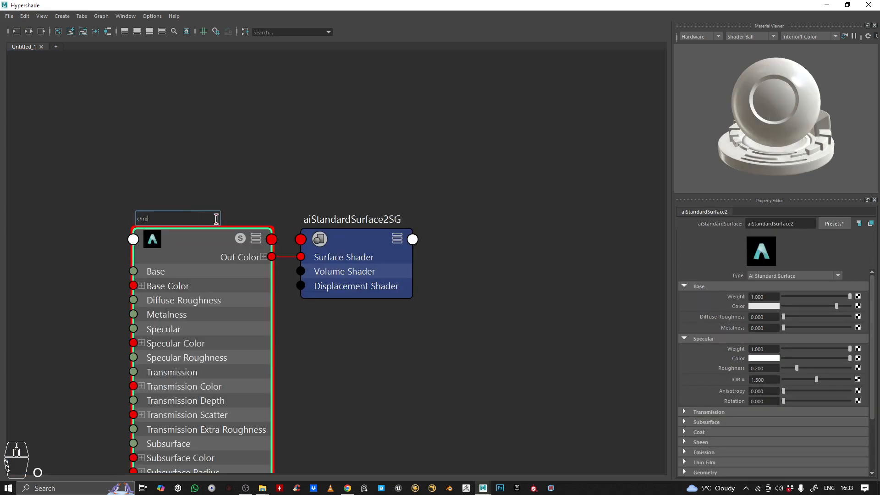
type("me_SHD")
key("Return")
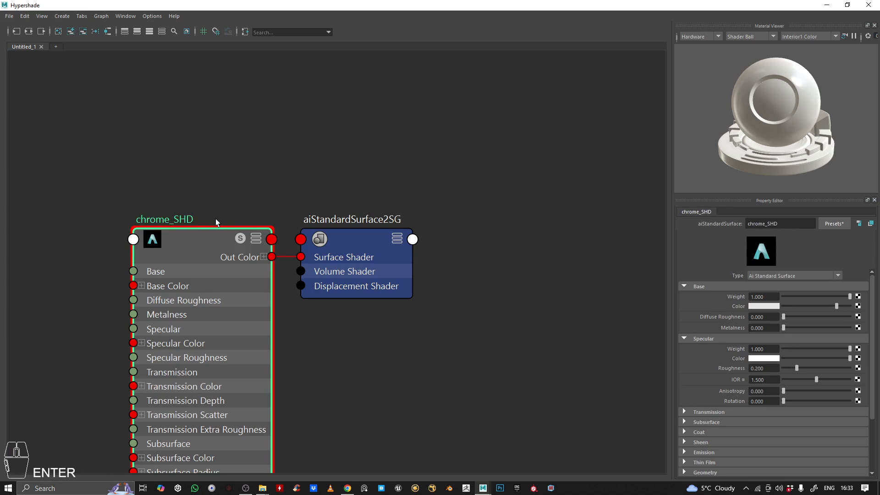
Step: Replace chrome_SHD's attributes with the Chrome preset
left_click(834, 223)
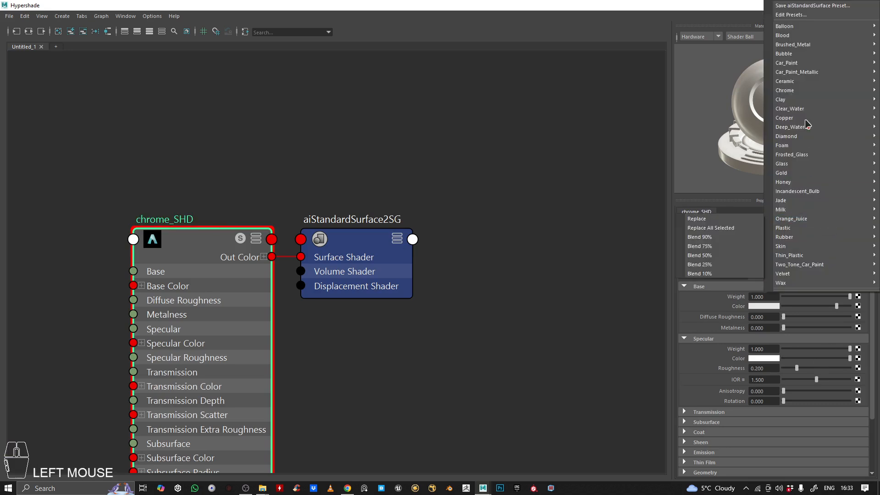
mouse_move(795, 91)
left_click(737, 91)
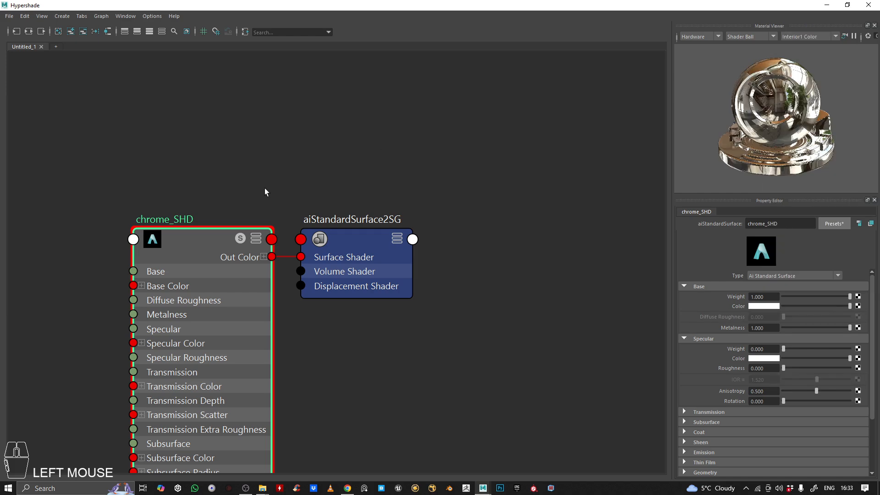
Step: Assign the chrome_SHD material to the selected sphere_GEO and minimize the Hypershade
left_click_drag(474, 5, 546, 367)
left_click(367, 269)
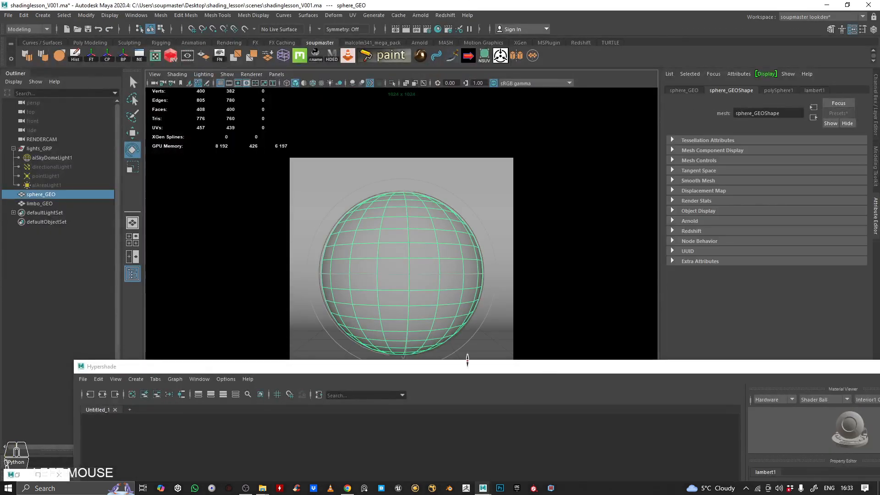
left_click_drag(477, 367, 454, 123)
scroll(378, 262, "down", 8)
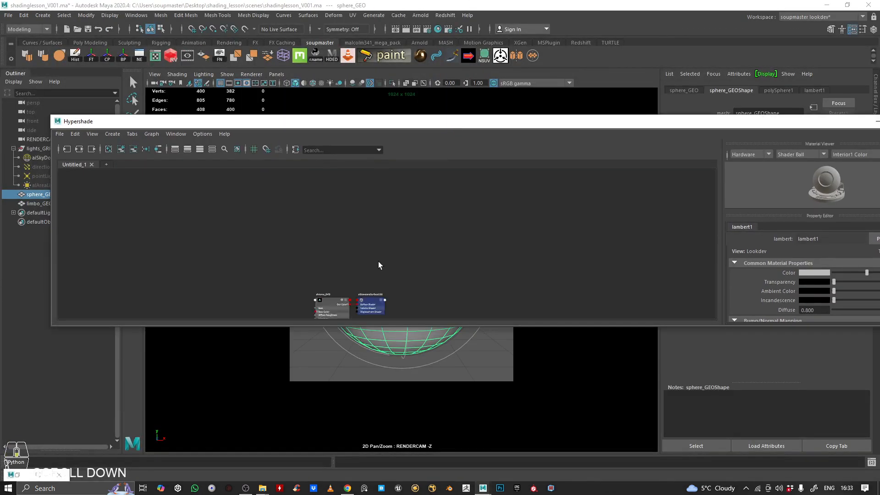
scroll(362, 286, "up", 5)
right_click_drag(331, 263, 334, 211)
left_click(877, 122)
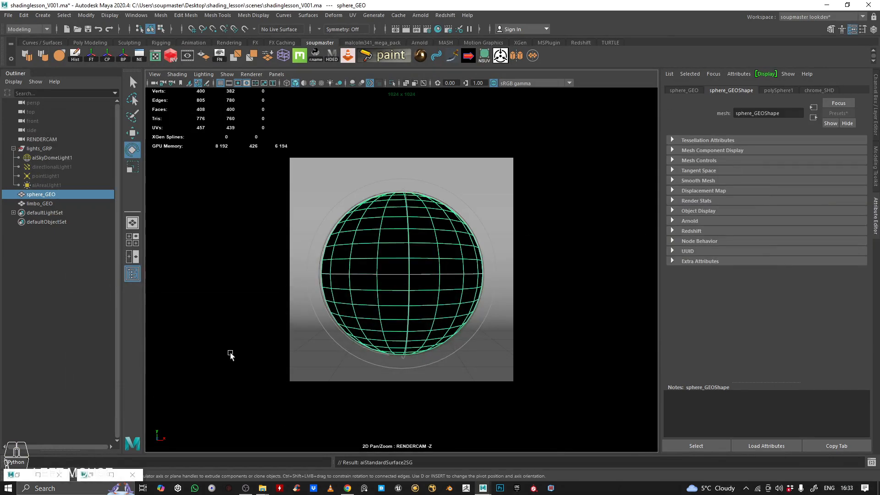
Step: Store a snapshot of the gray sphere render, and restart the live render to inspect the chrome sphere's reflections
left_click(38, 475)
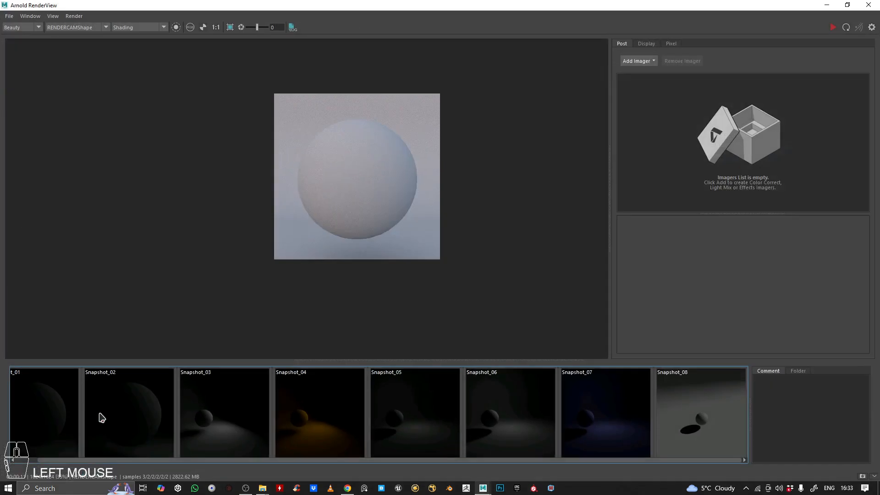
left_click(862, 476)
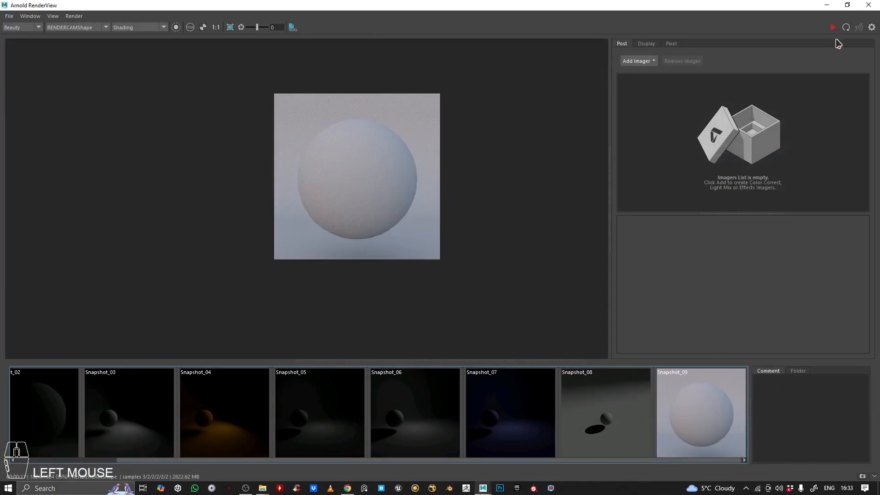
left_click(833, 27)
scroll(342, 170, "up", 3)
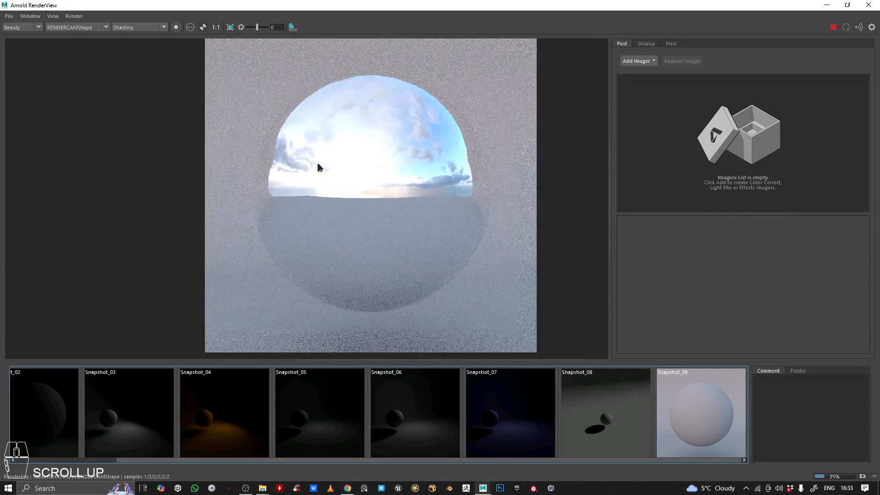
scroll(210, 222, "down", 3)
scroll(336, 158, "up", 4)
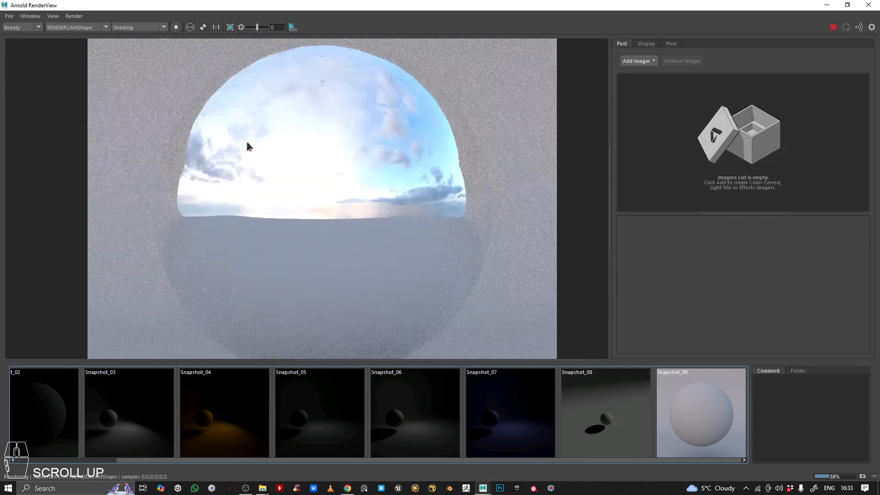
Step: Examine the sky and backdrop reflections on the chrome sphere at close range and in the full frame
scroll(362, 152, "down", 3)
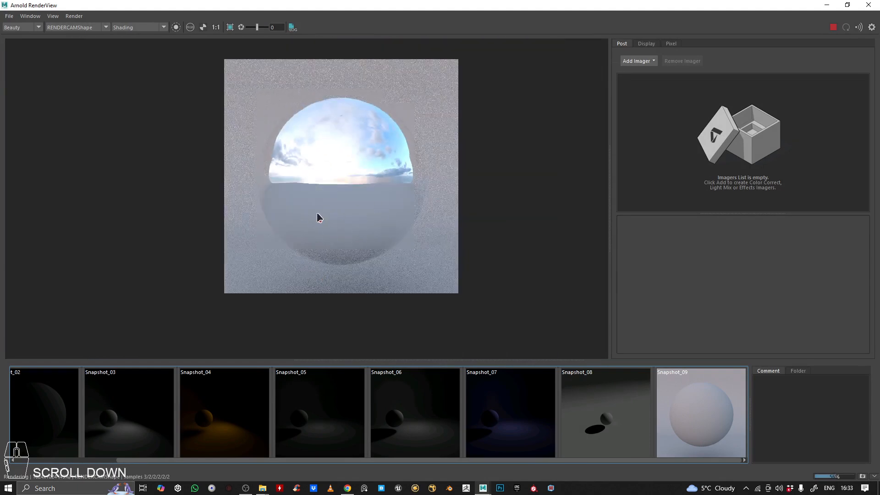
scroll(312, 219, "up", 3)
scroll(315, 211, "down", 2)
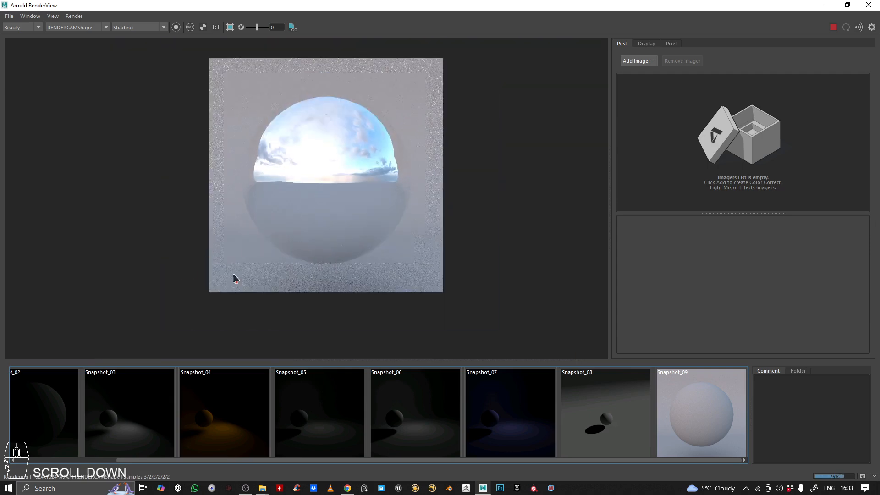
scroll(291, 252, "up", 3)
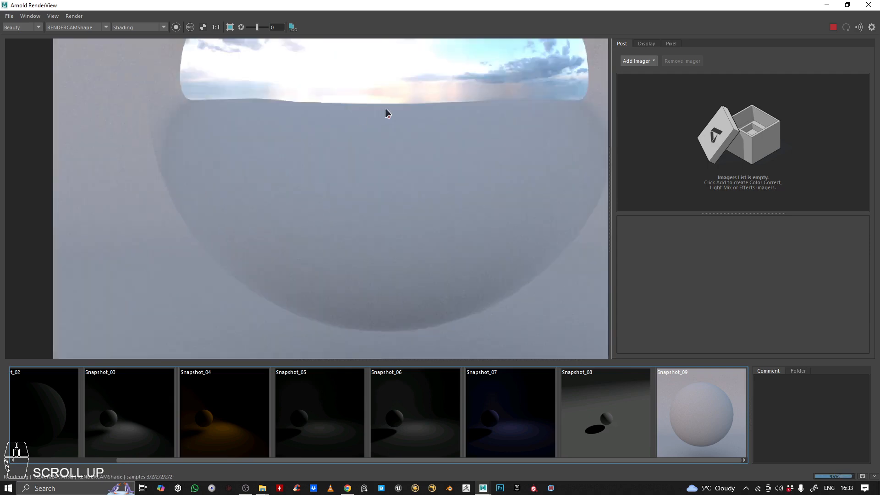
middle_click_drag(384, 112, 232, 183)
scroll(328, 164, "down", 1)
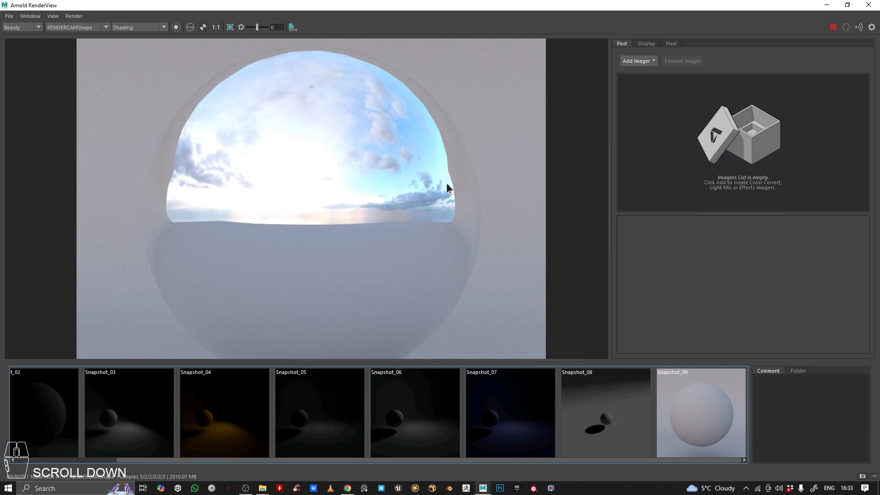
scroll(325, 169, "down", 1)
middle_click_drag(324, 168, 280, 188)
Step: Stop the render, store a snapshot of the chrome sphere, and minimize the RenderView
left_click(834, 27)
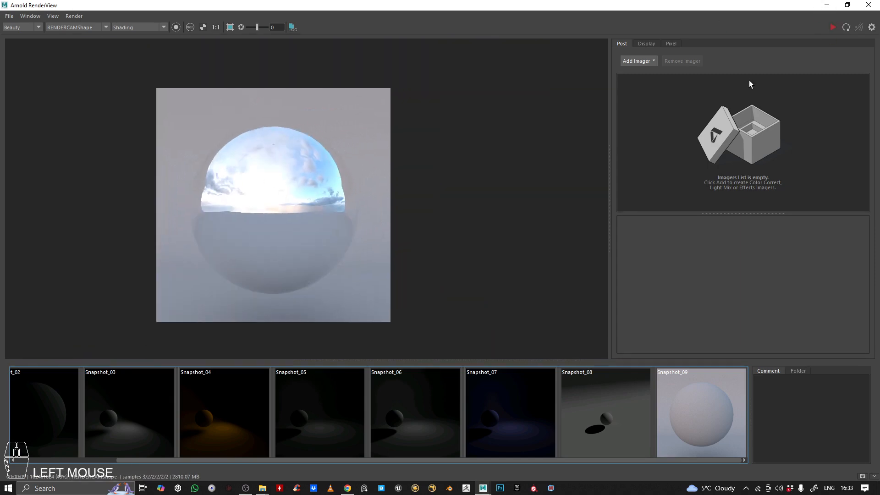
left_click(863, 476)
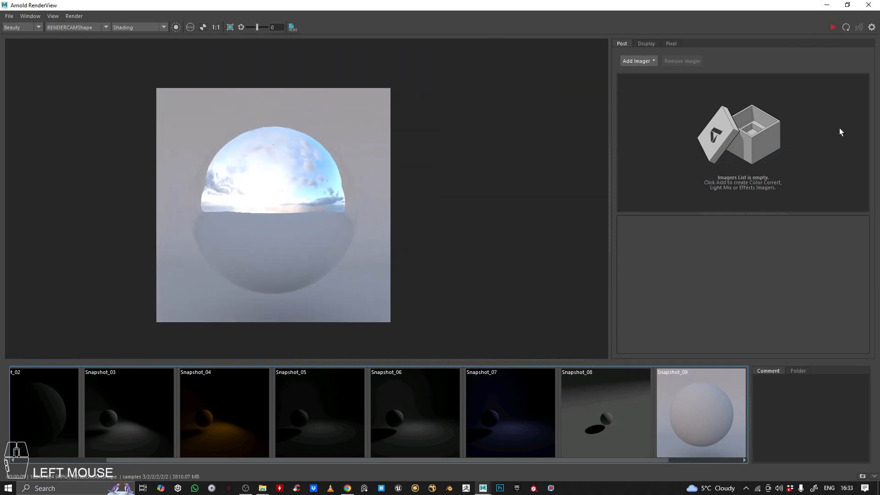
left_click(827, 5)
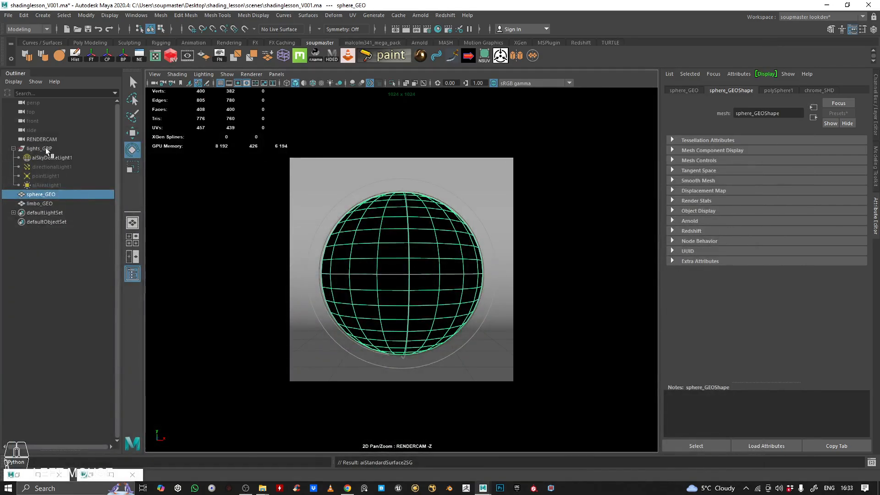
Step: Hide limbo_GEO so the skydome surrounds the sphere, and bring the Arnold RenderView back up
left_click(51, 212)
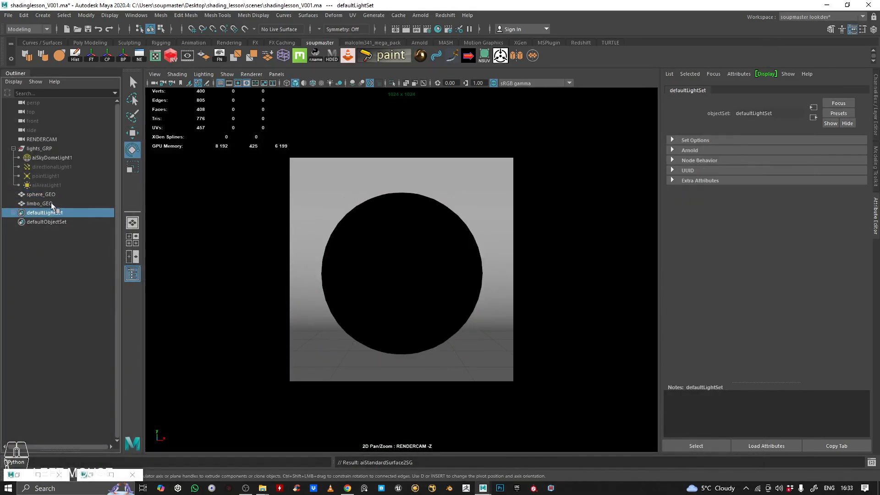
left_click(43, 203)
left_click(470, 175)
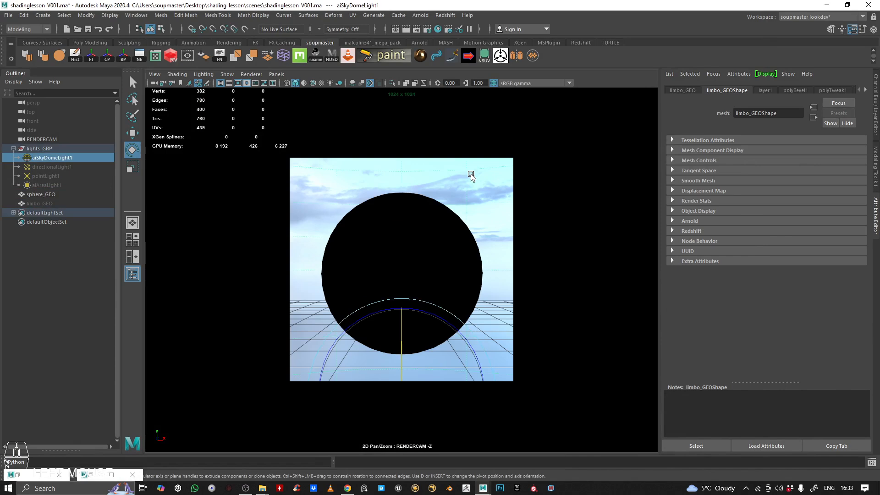
left_click(92, 475)
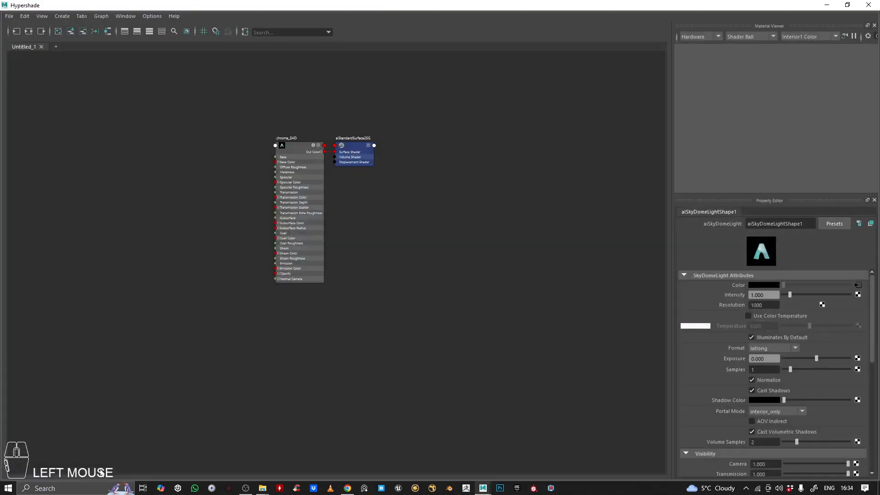
left_click(822, 5)
left_click(129, 74)
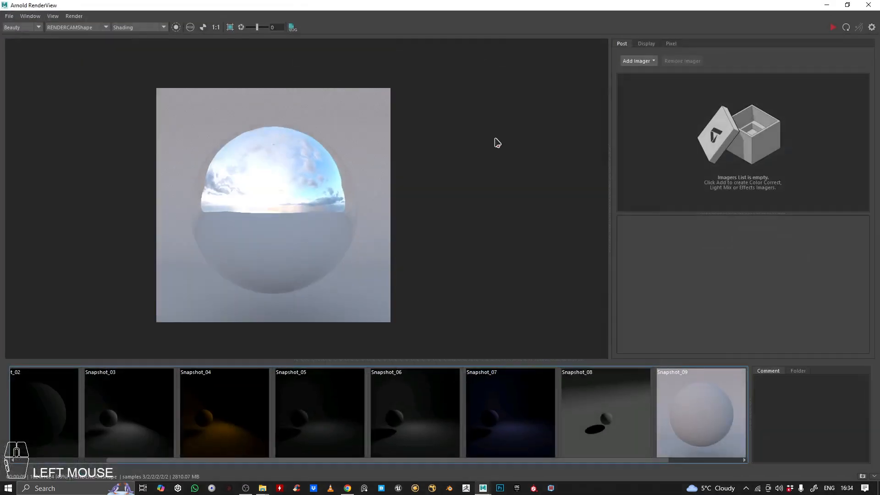
Step: Enable 3D Manipulation for the RenderView
left_click(28, 17)
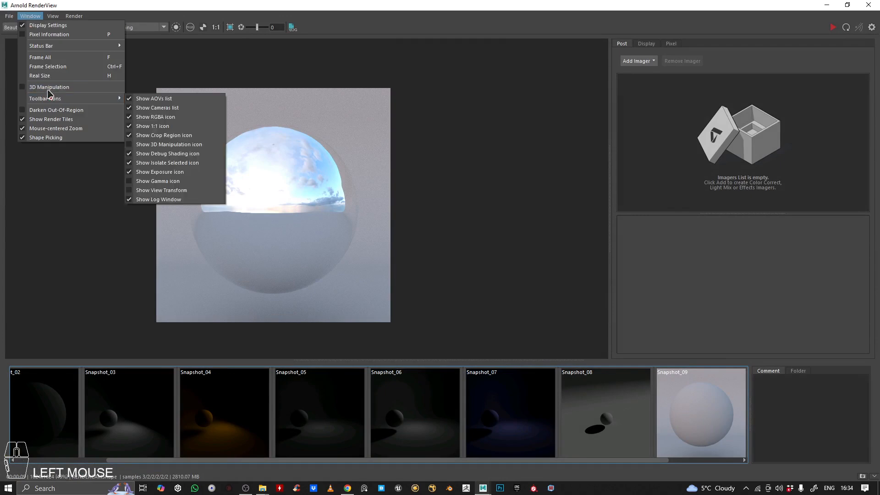
left_click(47, 87)
scroll(359, 184, "down", 1)
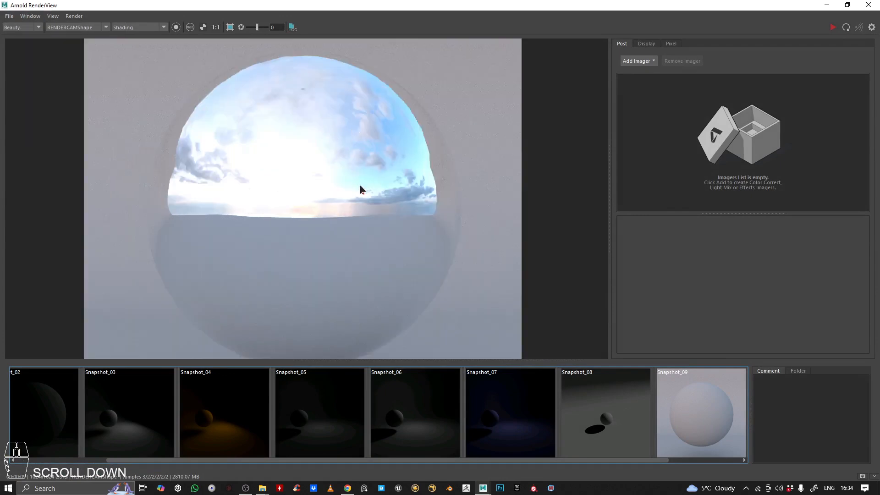
Step: Collapse the snapshot strip to enlarge the render area, and restart the live render without the backdrop
left_click_drag(683, 360, 698, 492)
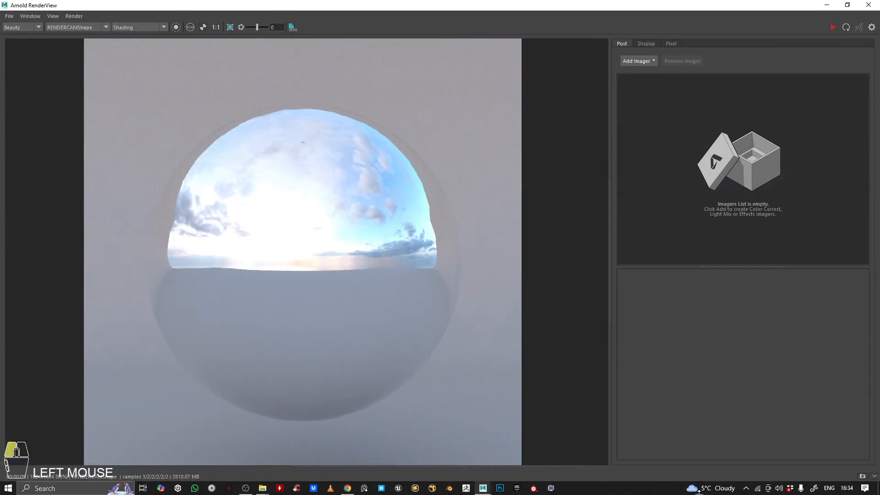
scroll(369, 202, "down", 1)
left_click(832, 27)
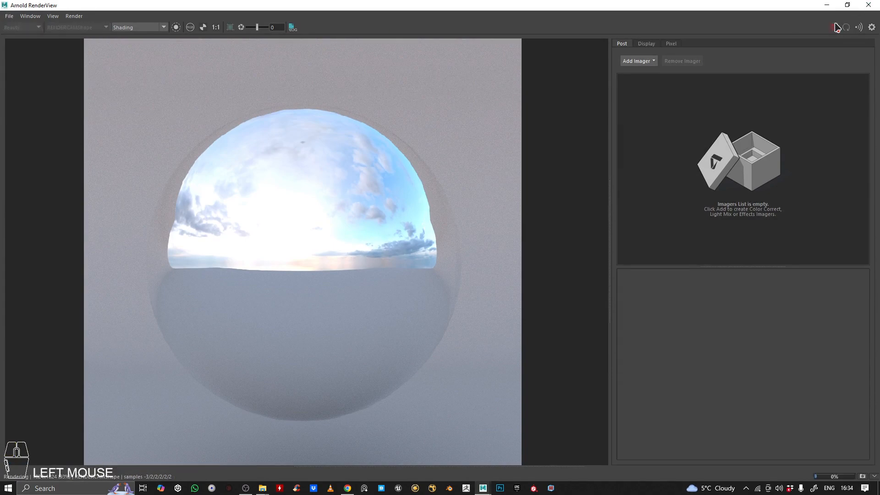
Step: Try to orbit the RENDERCAM render around the sphere, and check the RenderView's display and manipulation options
left_click_drag(418, 235, 414, 181, "alt")
scroll(85, 4, "up", 1)
left_click(30, 16)
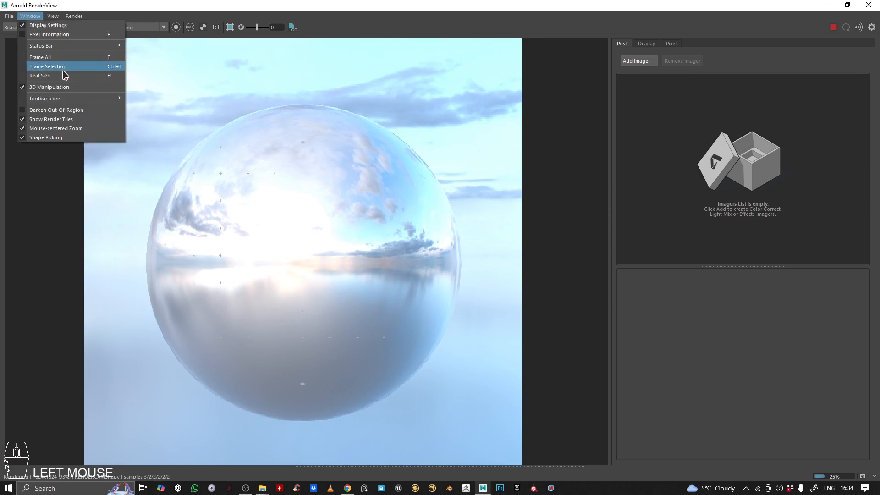
right_click_drag(345, 211, 367, 215, "alt")
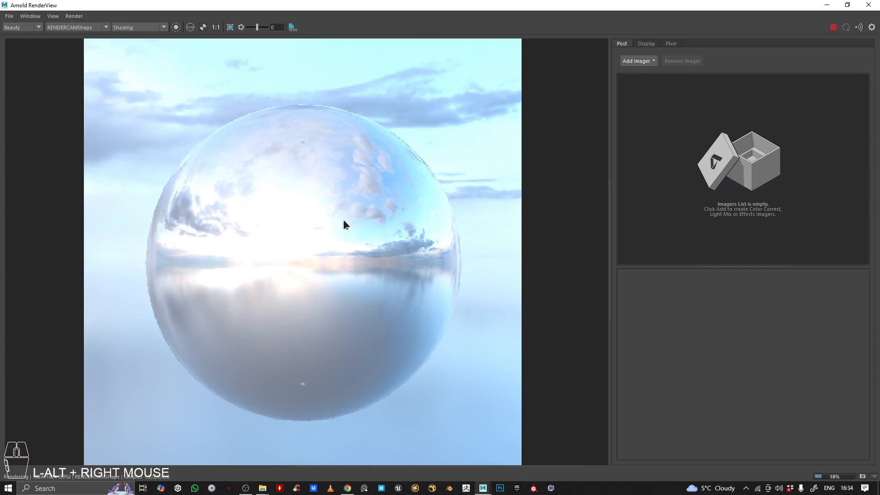
left_click(31, 16)
mouse_move(70, 97)
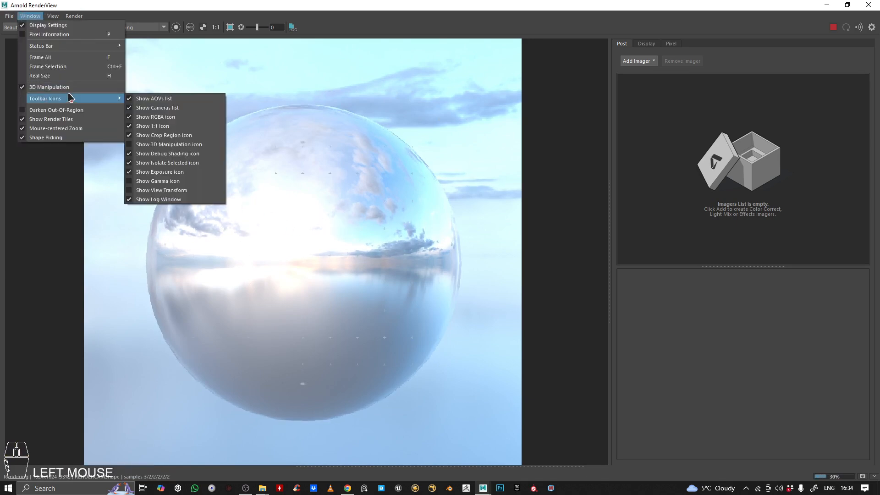
left_click_drag(157, 125, 224, 134, "alt")
scroll(265, 202, "down", 3)
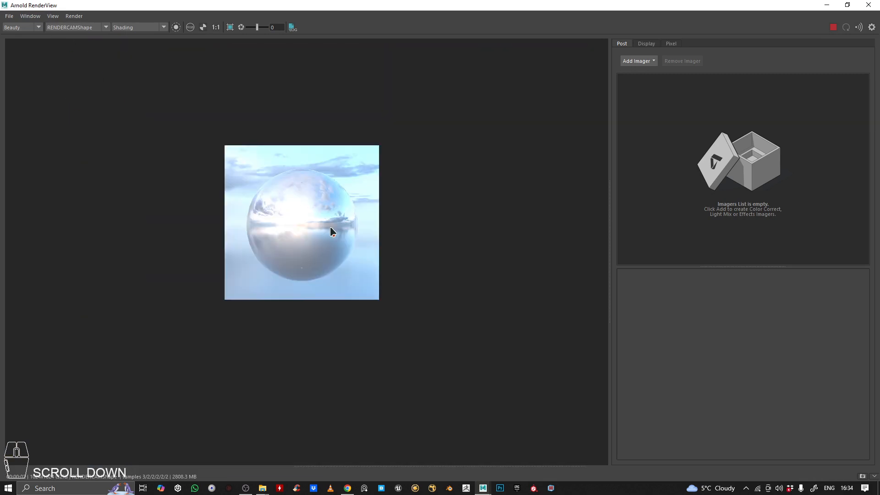
scroll(330, 226, "up", 1)
middle_click_drag(330, 226, 267, 193)
Step: Toggle 3D Manipulation and retry orbiting and framing the RENDERCAM render
left_click(30, 16)
left_click(54, 86)
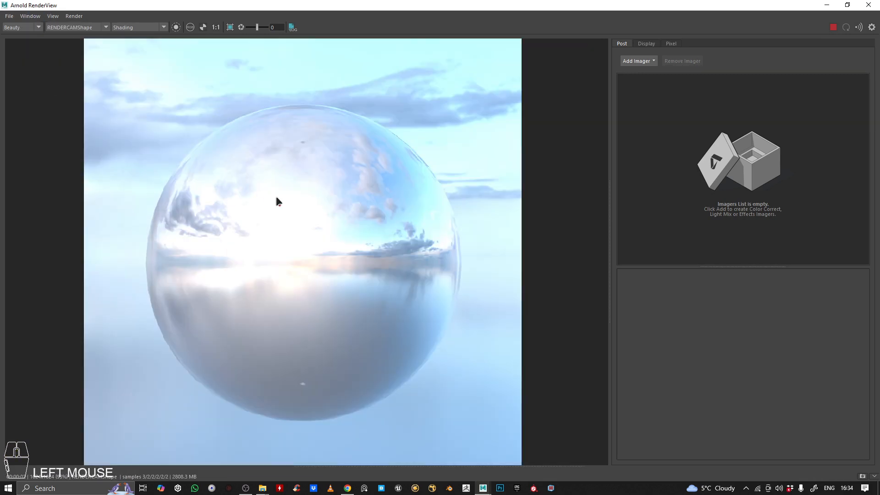
left_click_drag(275, 197, 230, 192, "alt")
scroll(308, 231, "down", 2)
left_click(351, 230)
key("f")
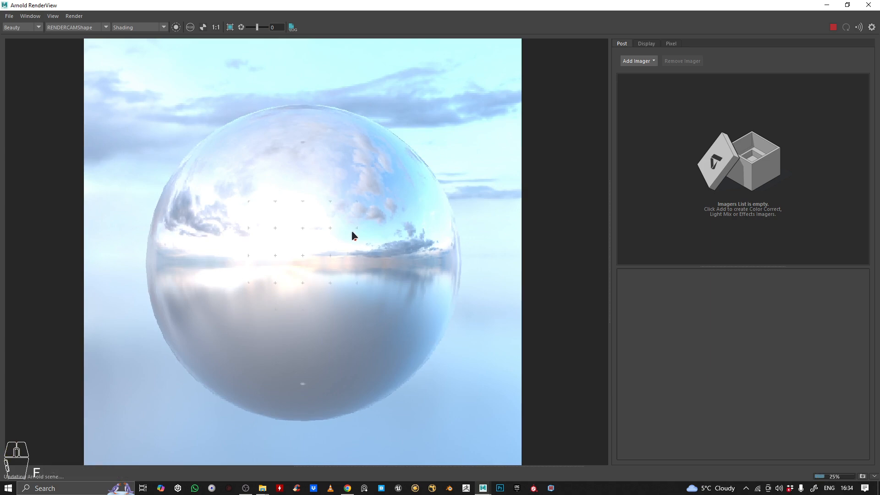
scroll(339, 224, "down", 2)
left_click_drag(339, 223, 298, 215, "alt")
Step: Switch the render camera to perspShape and orbit the live render around the chrome sphere
left_click(72, 28)
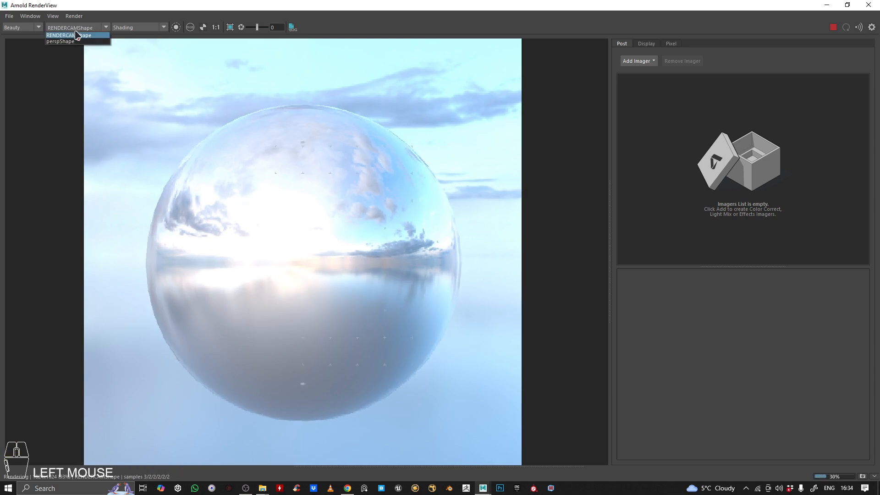
left_click(73, 38)
left_click_drag(251, 281, 293, 272, "alt")
right_click_drag(293, 273, 369, 269, "alt")
left_click_drag(370, 269, 297, 259, "alt")
right_click_drag(297, 260, 430, 287, "alt")
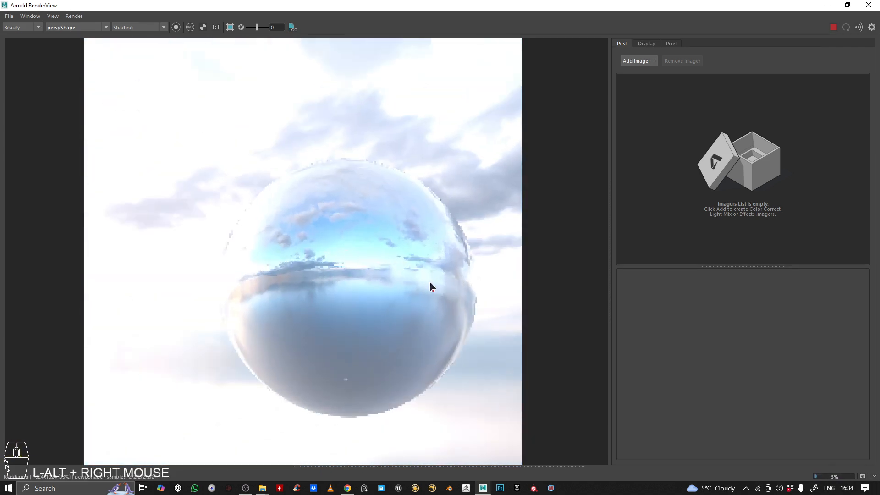
Step: Examine the skydome reflections on the chrome sphere from different angles, heights and distances in the live render
left_click_drag(430, 287, 362, 277, "alt")
right_click_drag(361, 276, 275, 256, "alt")
left_click_drag(275, 257, 352, 240, "alt")
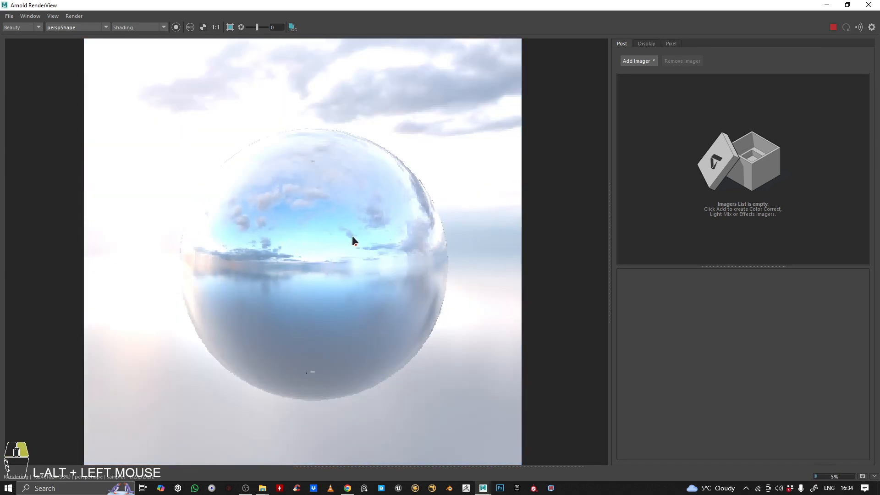
right_click_drag(352, 240, 318, 232, "alt")
middle_click_drag(318, 232, 314, 281, "alt")
left_click_drag(314, 281, 281, 298, "alt")
right_click_drag(281, 298, 275, 289, "alt")
left_click_drag(275, 288, 322, 348, "alt")
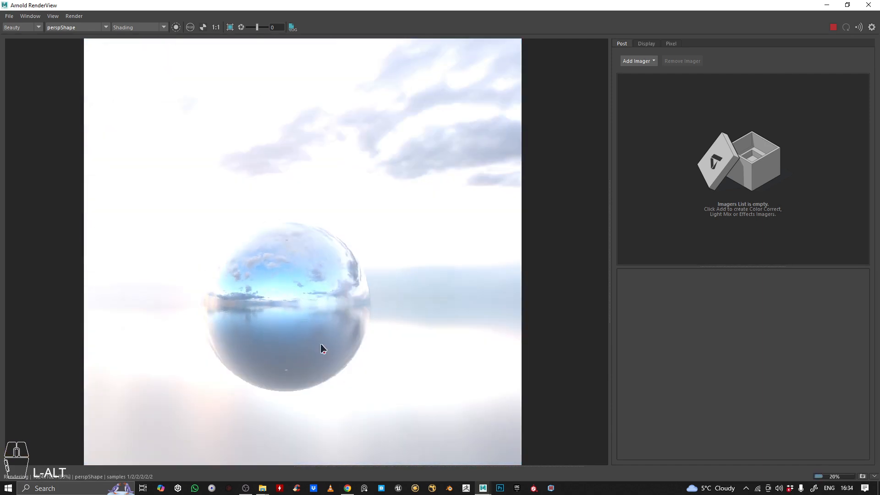
right_click_drag(313, 304, 399, 304, "alt")
middle_click_drag(398, 304, 362, 284, "alt")
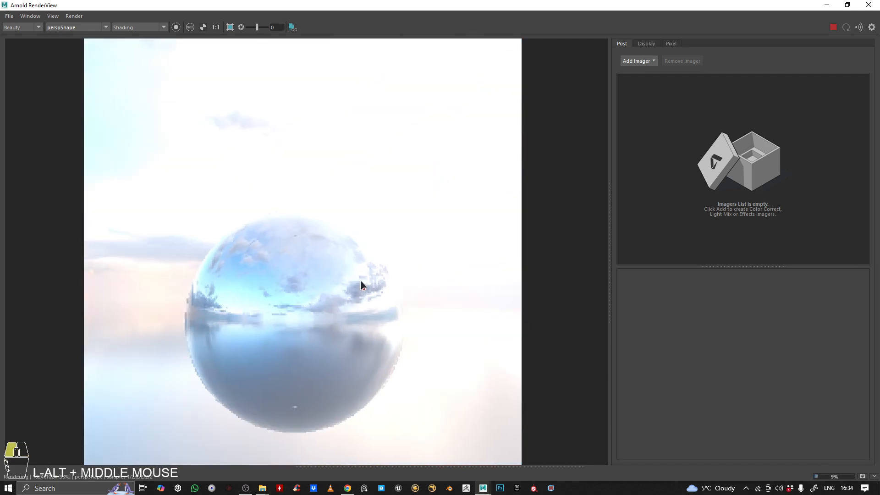
right_click_drag(361, 284, 426, 271, "alt")
middle_click_drag(427, 271, 335, 326, "alt")
left_click_drag(336, 326, 337, 287, "alt")
right_click_drag(338, 287, 340, 242, "alt")
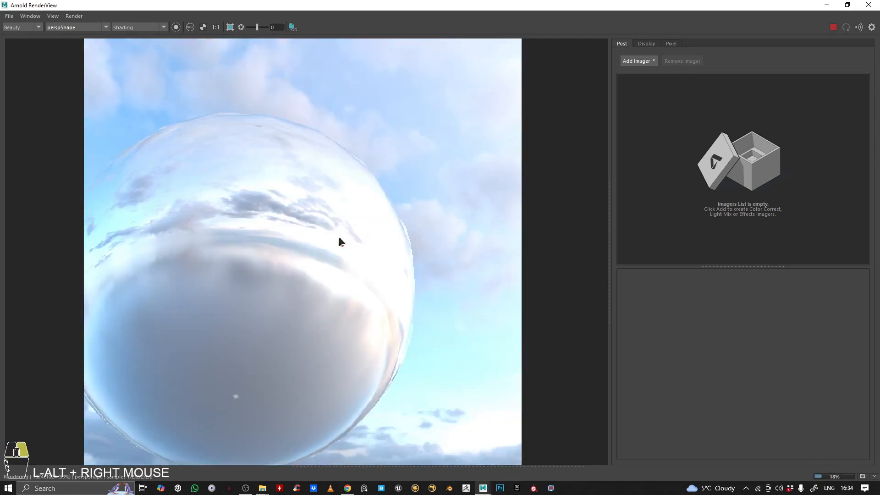
left_click_drag(340, 241, 326, 277, "alt")
middle_click_drag(326, 276, 288, 249, "alt")
right_click_drag(289, 250, 316, 228, "alt")
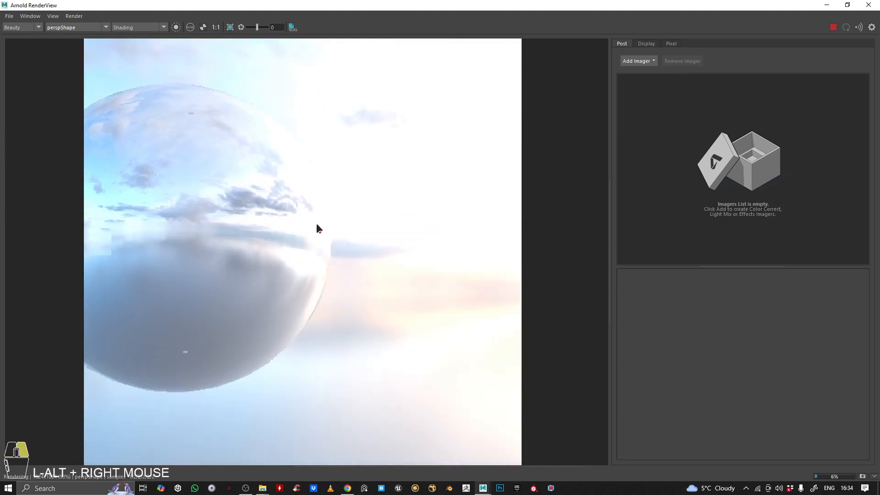
left_click_drag(316, 228, 308, 234, "alt")
right_click_drag(308, 233, 336, 239, "alt")
left_click_drag(336, 240, 339, 257, "alt")
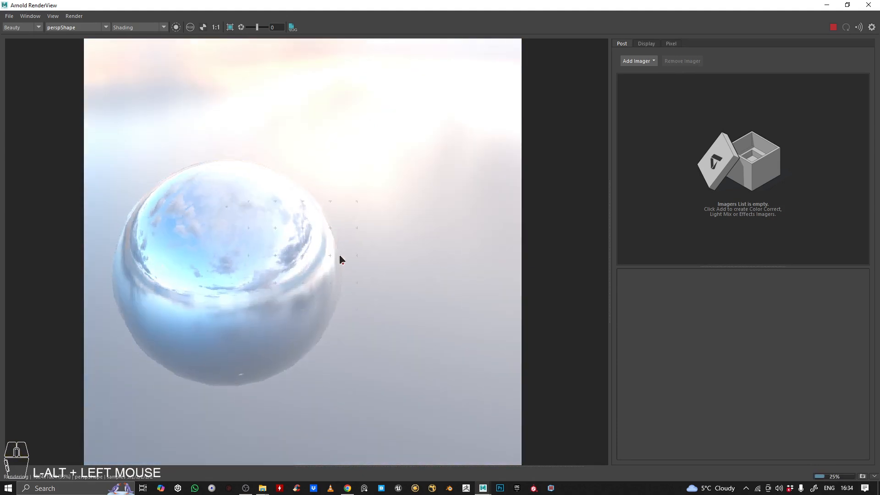
right_click_drag(340, 257, 308, 253, "alt")
left_click_drag(309, 253, 232, 260, "alt")
right_click_drag(232, 260, 380, 270, "alt")
middle_click_drag(380, 270, 404, 292, "alt")
right_click_drag(345, 250, 235, 245, "alt")
left_click_drag(236, 246, 263, 279, "alt")
right_click_drag(263, 279, 467, 174, "alt")
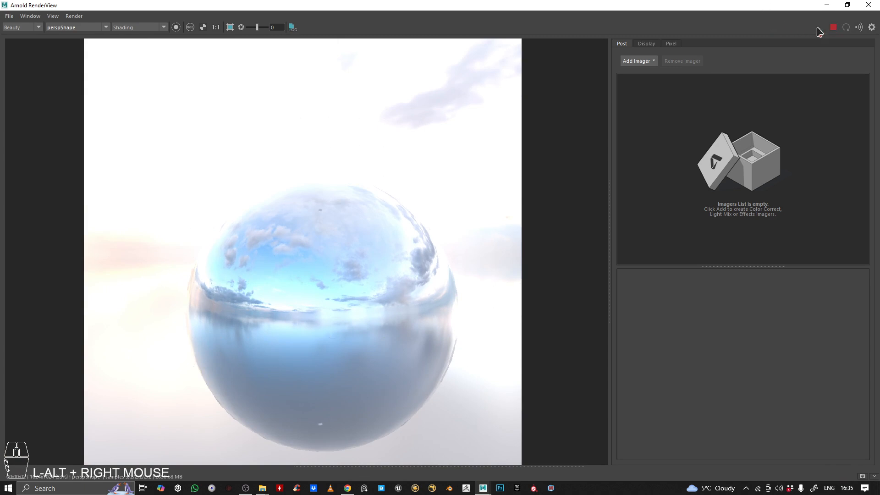
middle_click_drag(307, 326, 334, 296, "alt")
left_click_drag(334, 296, 247, 290, "alt")
middle_click_drag(248, 290, 287, 295, "alt")
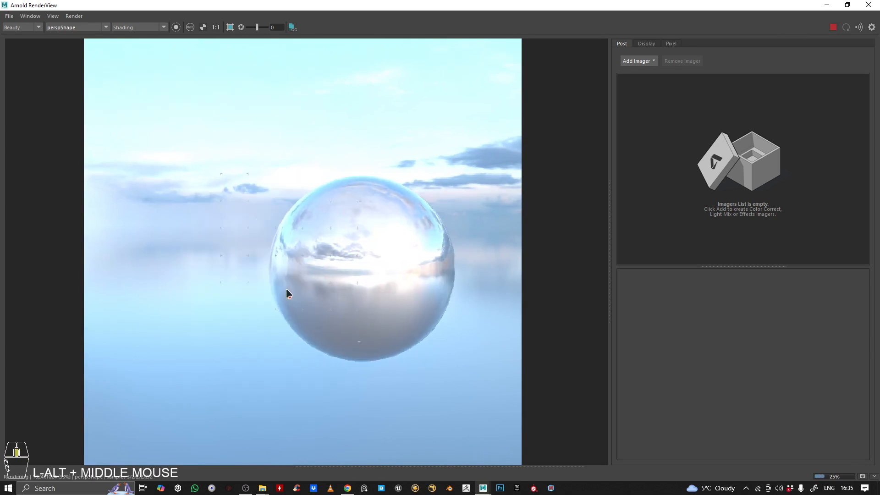
right_click_drag(287, 295, 458, 287, "alt")
middle_click_drag(458, 287, 392, 341, "alt")
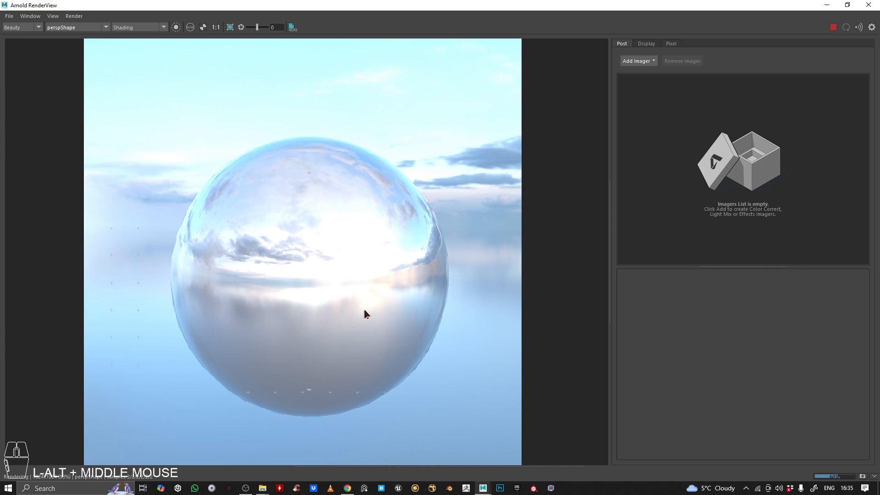
Step: Stop the live render, minimize the RenderView, and switch to Chrome's HDRI image search results
left_click(835, 26)
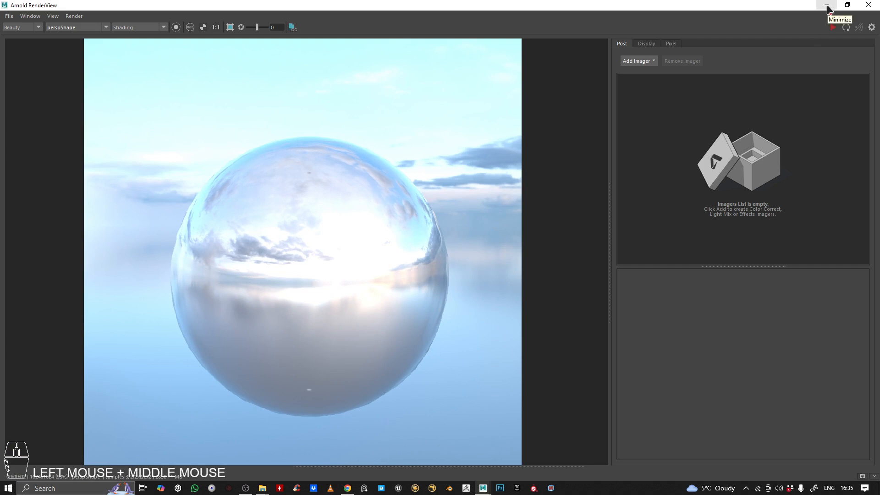
left_click(827, 5)
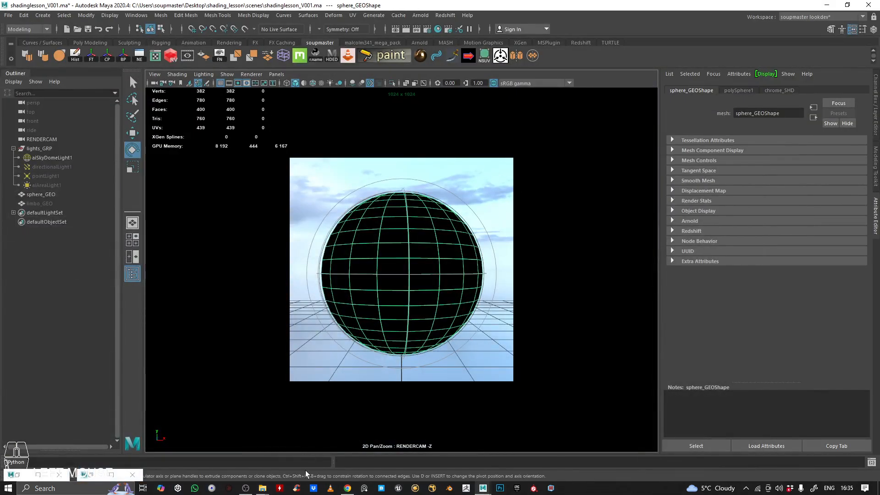
left_click(347, 488)
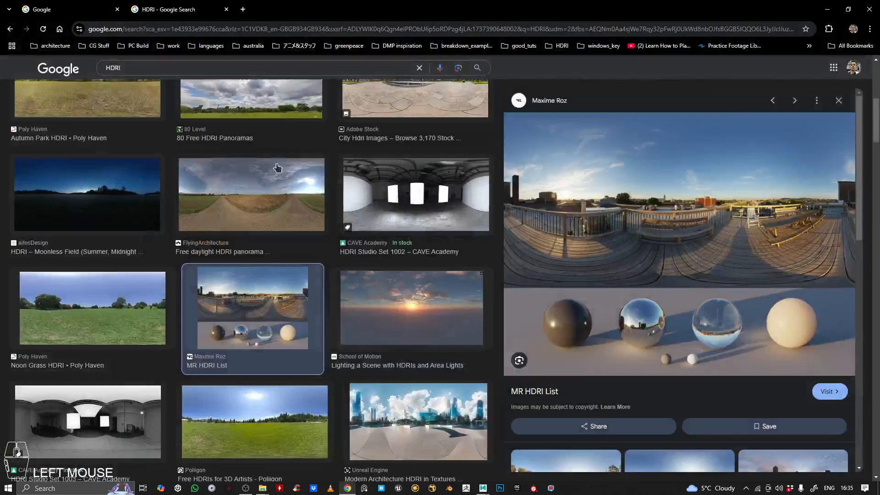
Step: Close the HDRI search tab, open Gmail, switch to the college account and open its Google Drive
left_click(243, 9)
left_click(226, 10)
left_click(789, 69)
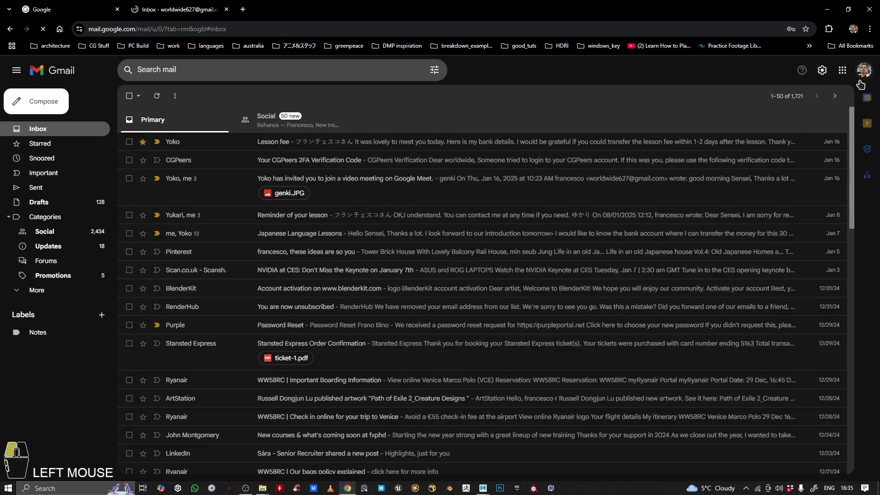
left_click(860, 82)
left_click(788, 265)
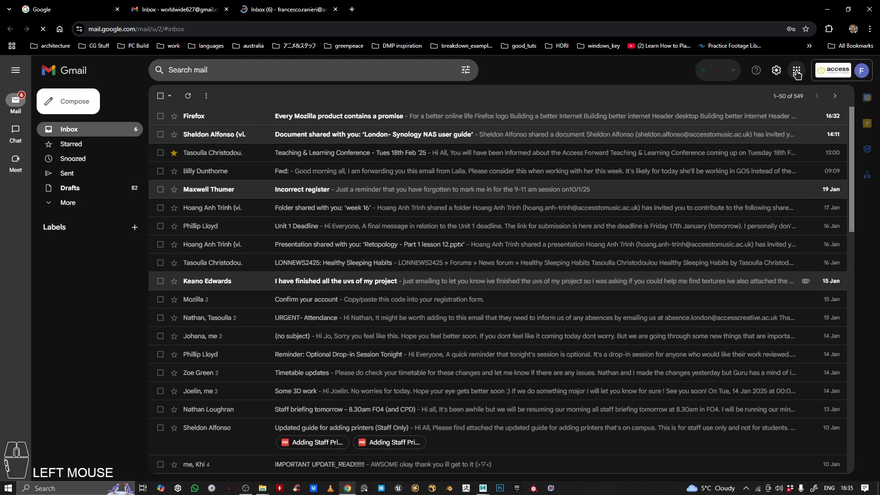
left_click(842, 70)
left_click(840, 127)
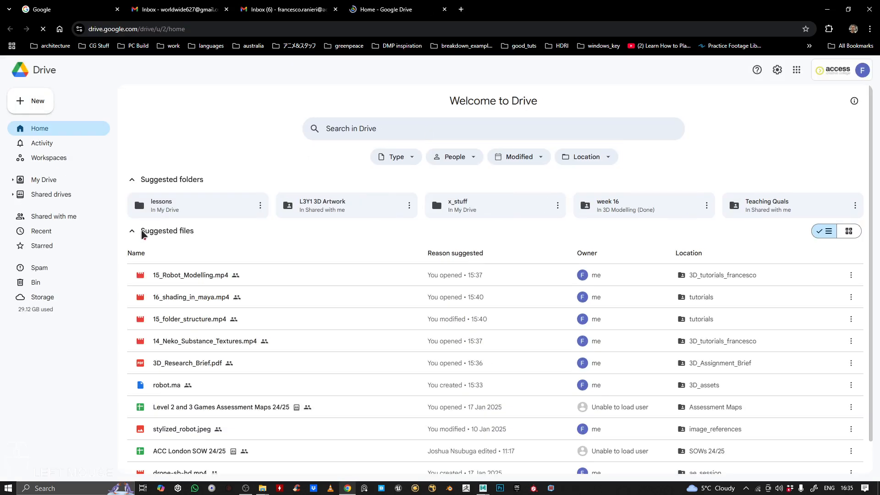
Step: Browse Google Drive to the HDRI folder inside lessons > 3D_Modelling > assets
double_click(180, 205)
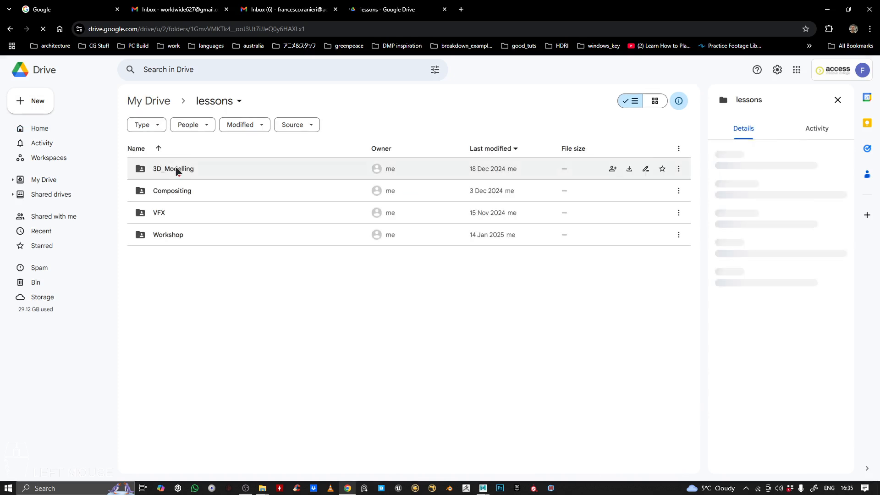
double_click(176, 168)
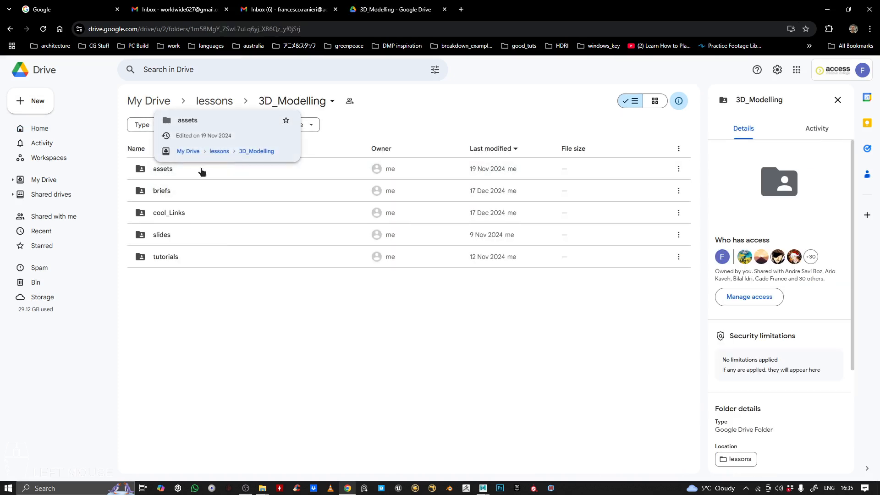
double_click(175, 168)
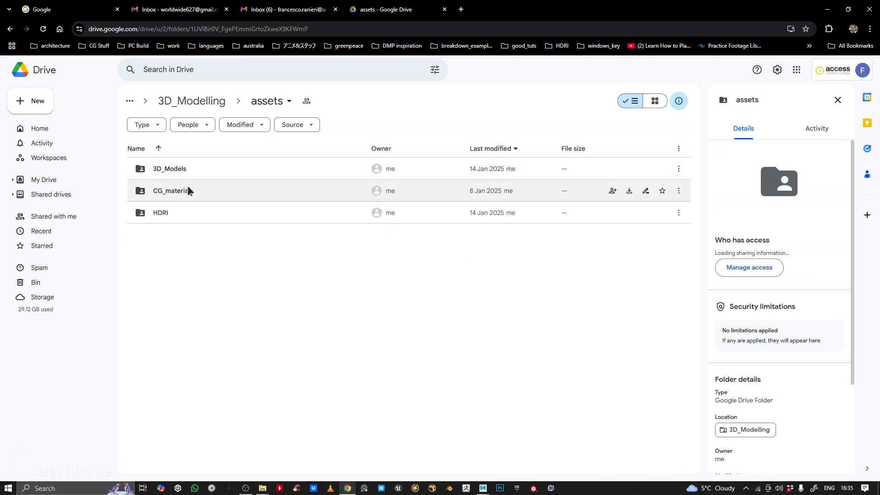
double_click(174, 211)
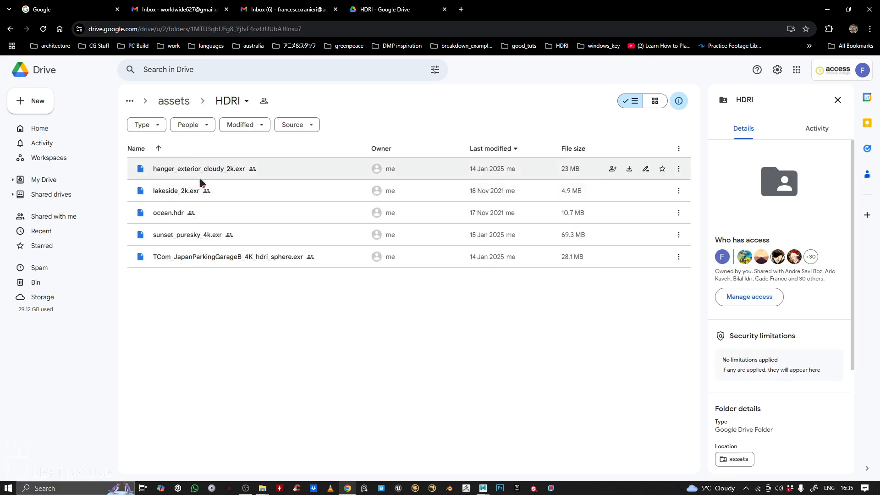
Step: Minimize the browser and bring Maya's Arnold RenderView back to the front
left_click(820, 8)
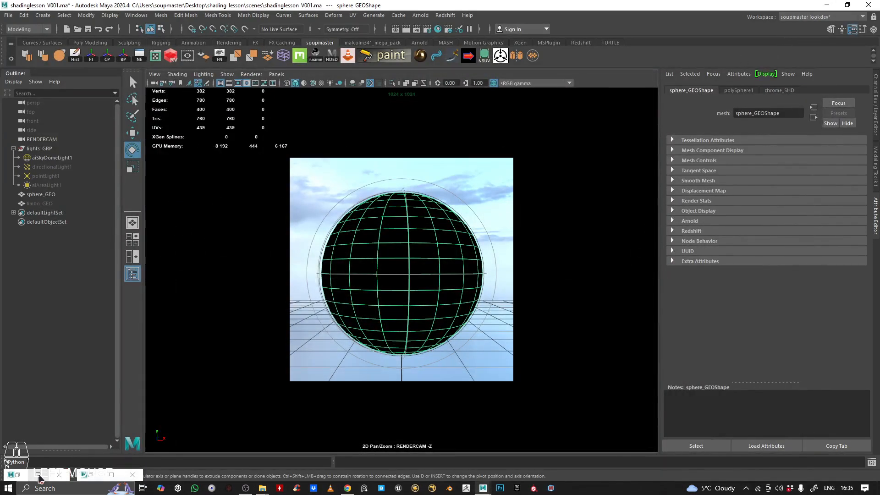
left_click(39, 477)
scroll(362, 304, "down", 1)
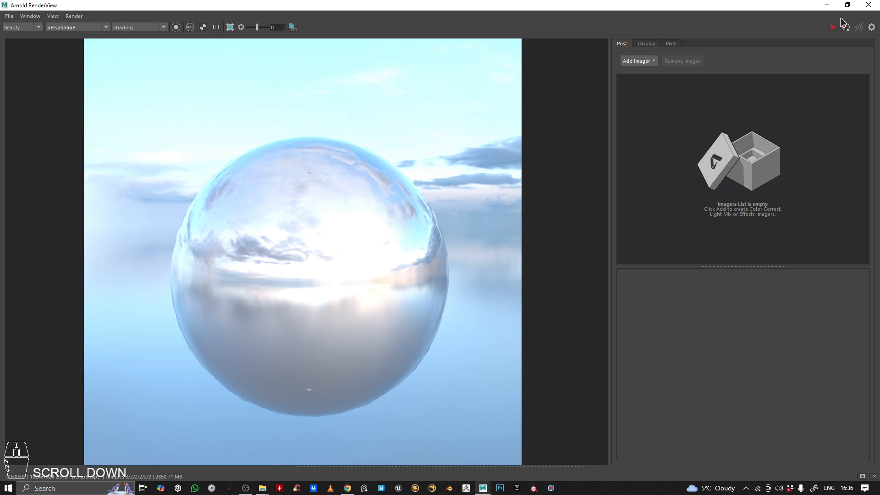
left_click(861, 475)
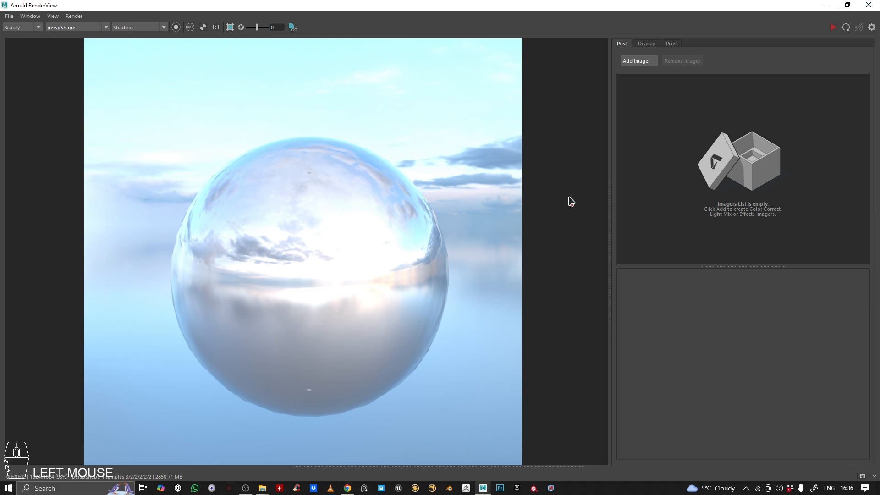
mouse_move(246, 489)
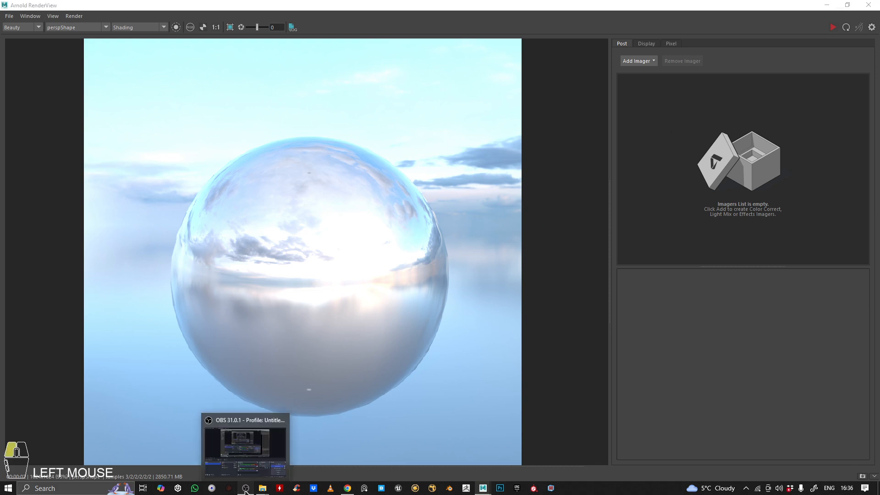
left_click(245, 435)
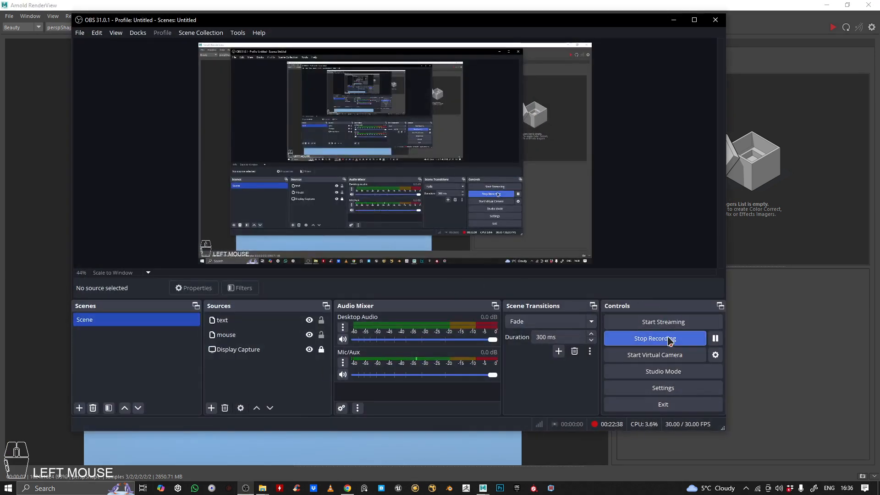